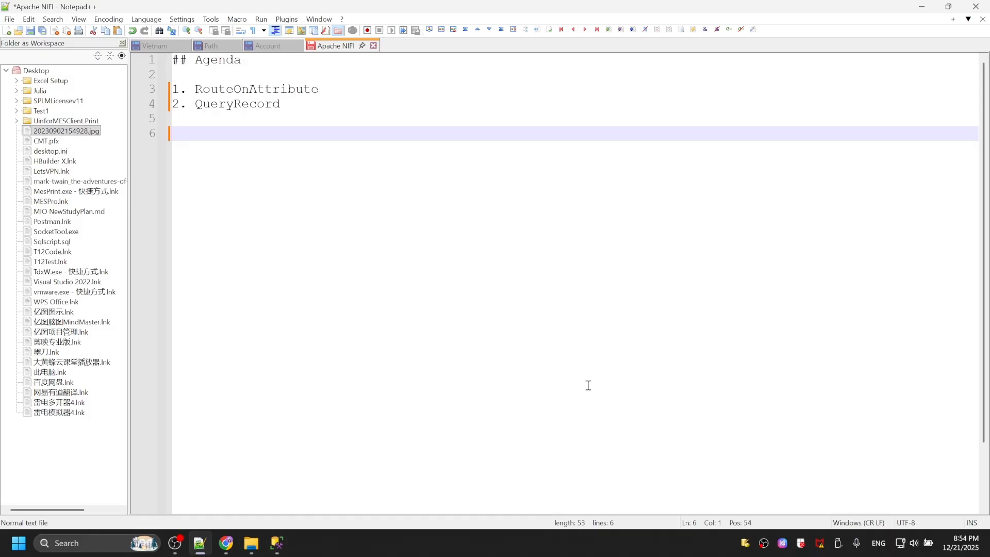
# Step: Switch to the NiFi canvas in Chrome and enter the NMES WipOrder_Json process group
pyautogui.doubleClick(299, 90)
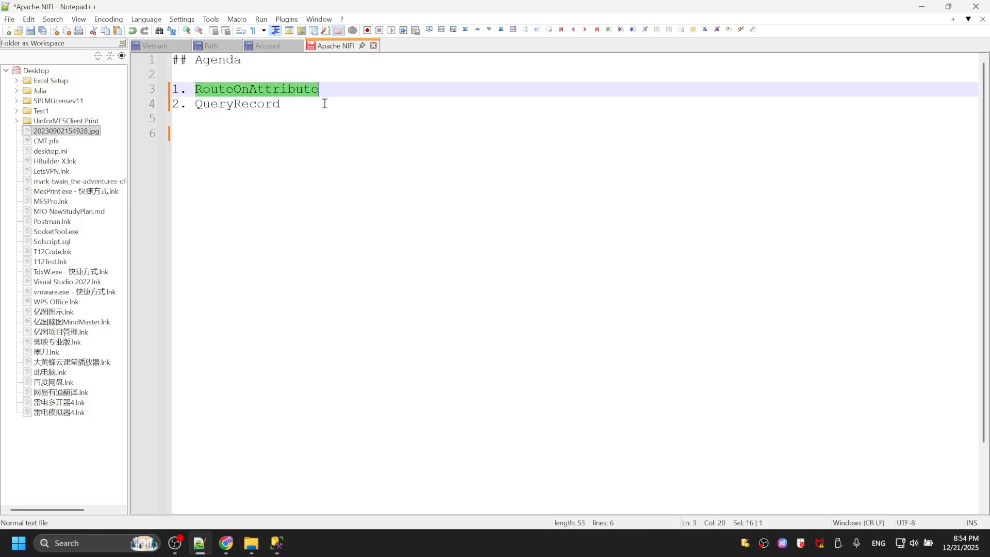
pyautogui.click(325, 103)
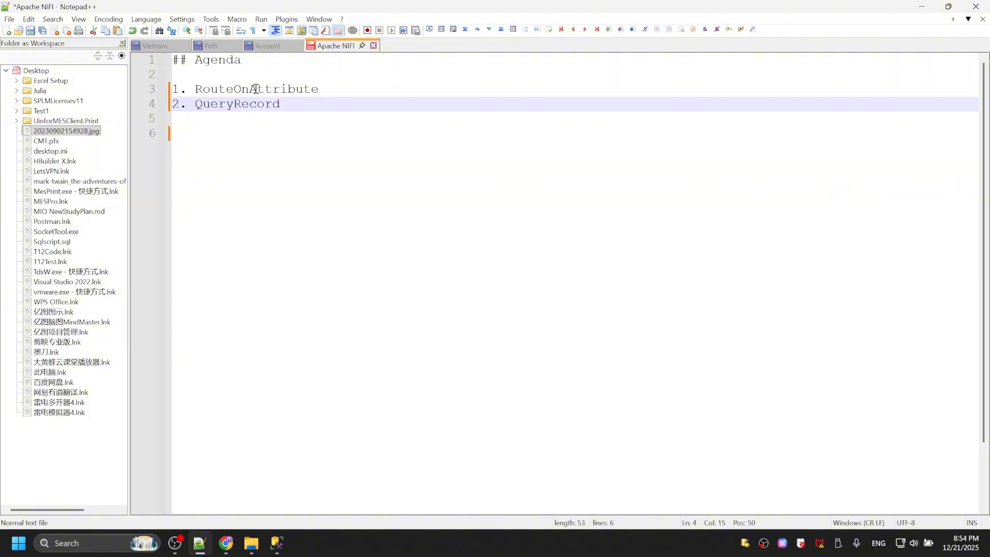
pyautogui.click(226, 543)
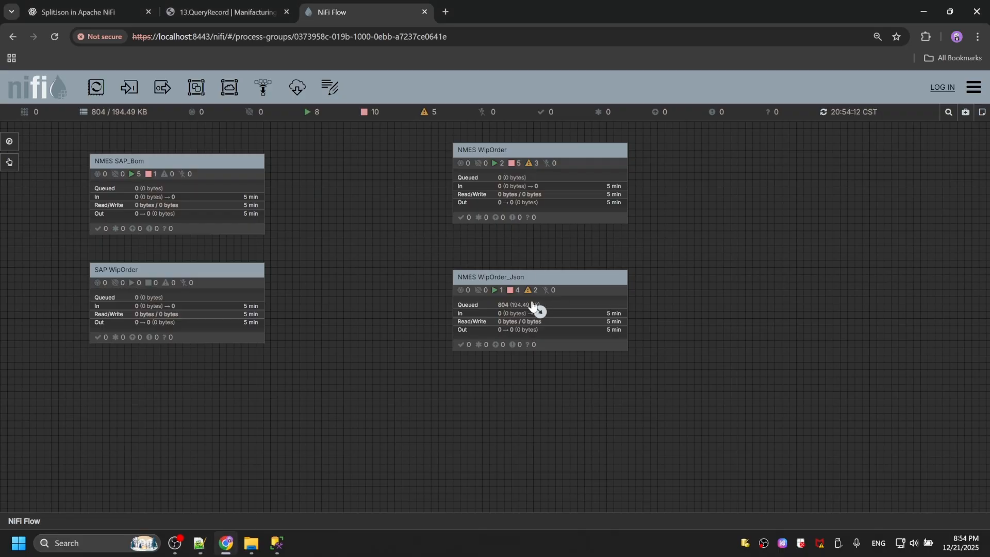
pyautogui.rightClick(544, 307)
pyautogui.click(598, 118)
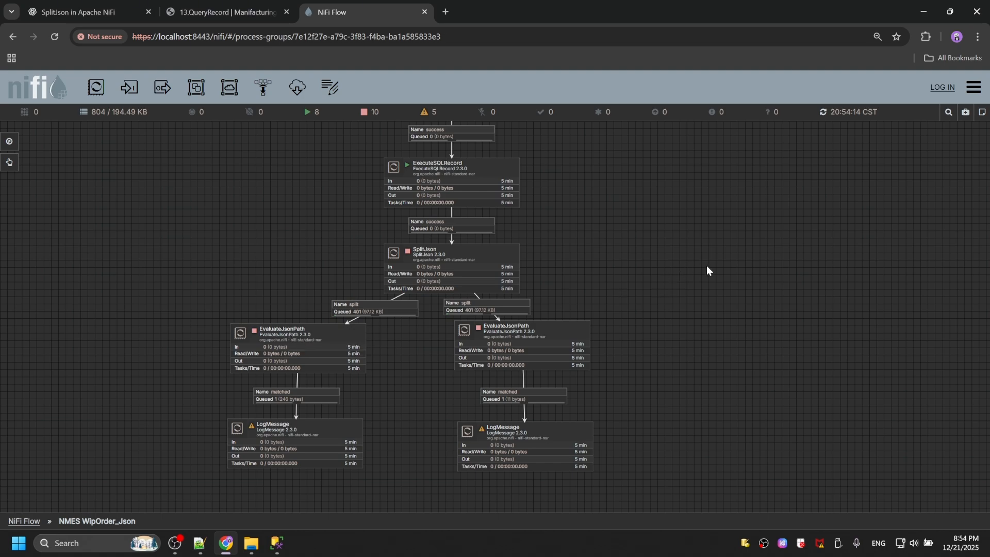
pyautogui.rightClick(729, 239)
pyautogui.click(760, 255)
# Step: Switch to Notepad++ and review the RouteOnAttribute and QueryRecord items in the agenda
pyautogui.click(200, 543)
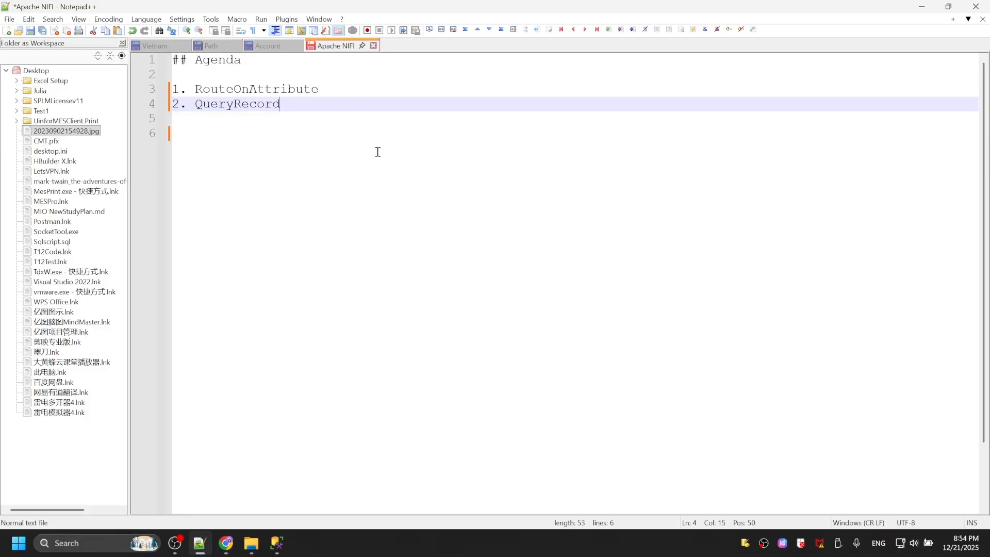
pyautogui.click(277, 141)
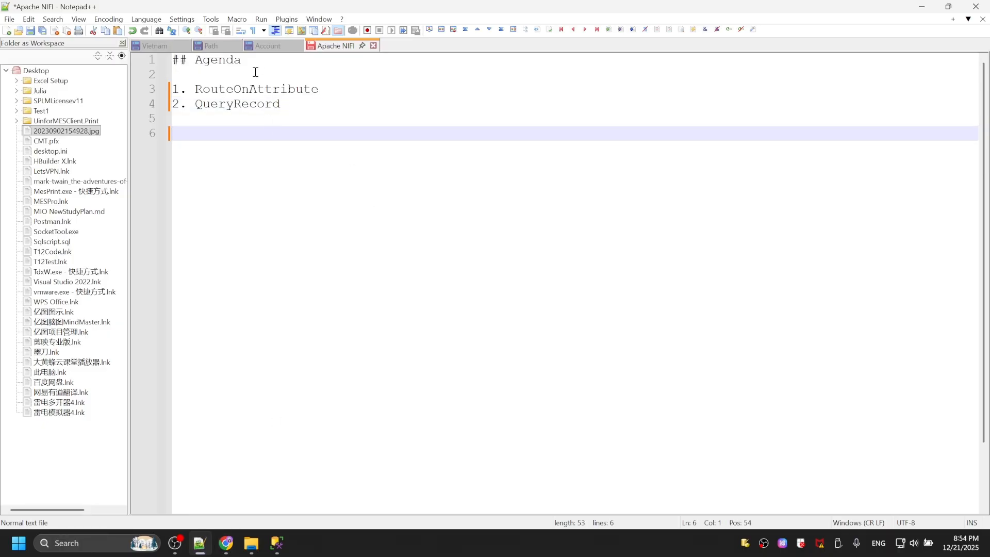
pyautogui.doubleClick(216, 90)
pyautogui.doubleClick(258, 106)
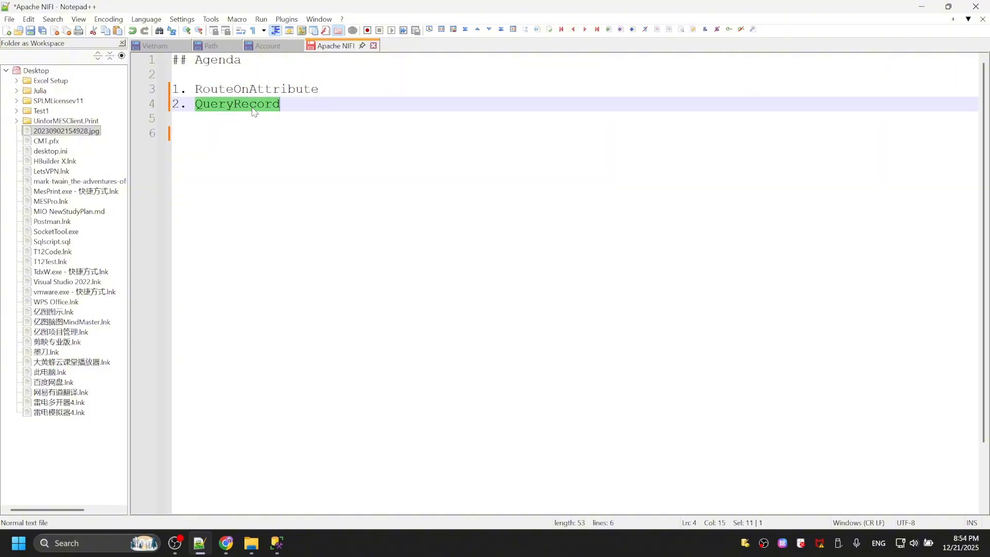
# Step: In the NiFi flow, move the second branch's EvaluateJsonPath and LogMessage processors farther away from the first branch
pyautogui.click(226, 543)
pyautogui.click(576, 361)
pyautogui.moveTo(576, 362); pyautogui.dragTo(589, 366)
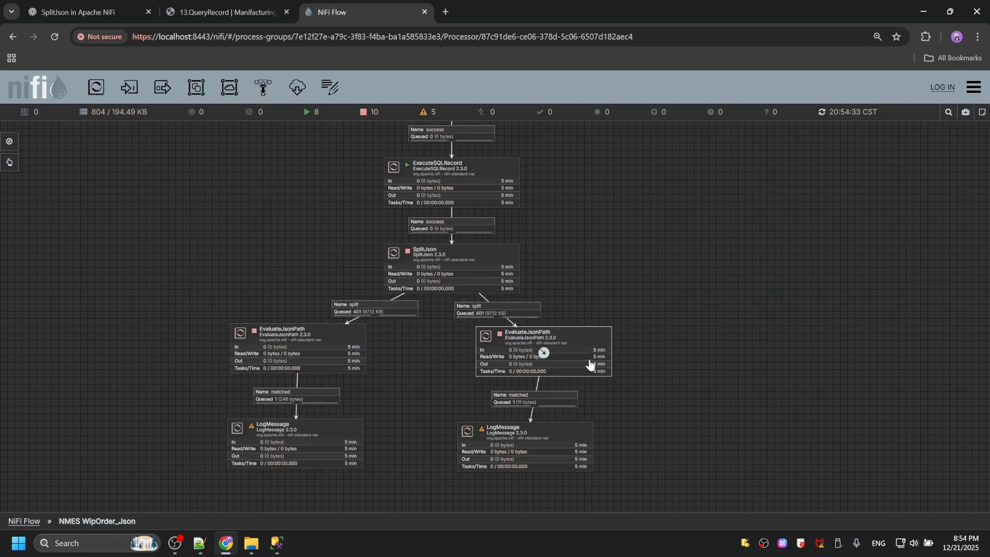
pyautogui.moveTo(566, 435); pyautogui.dragTo(591, 440)
pyautogui.moveTo(576, 360); pyautogui.dragTo(614, 364)
pyautogui.moveTo(598, 439); pyautogui.dragTo(614, 442)
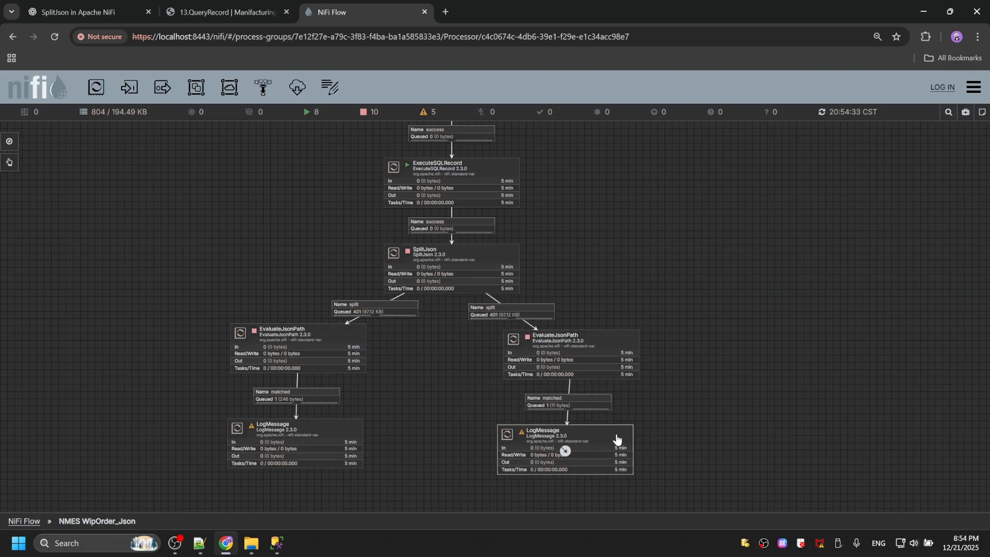
pyautogui.rightClick(735, 260)
pyautogui.click(752, 269)
# Step: Recheck the Notepad++ agenda, then in NiFi shift the second branch's LogMessage slightly to sit under its EvaluateJsonPath processor
pyautogui.click(195, 542)
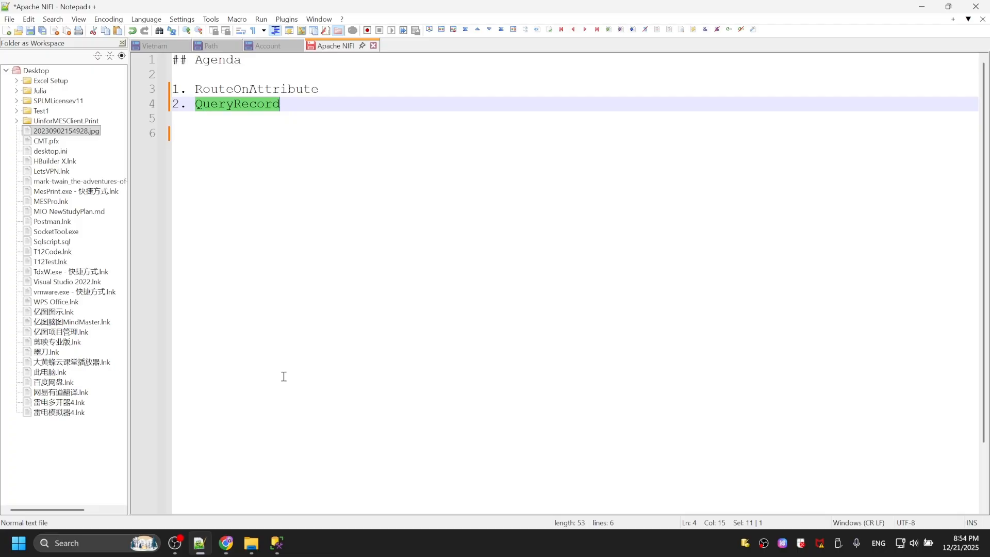
pyautogui.click(333, 85)
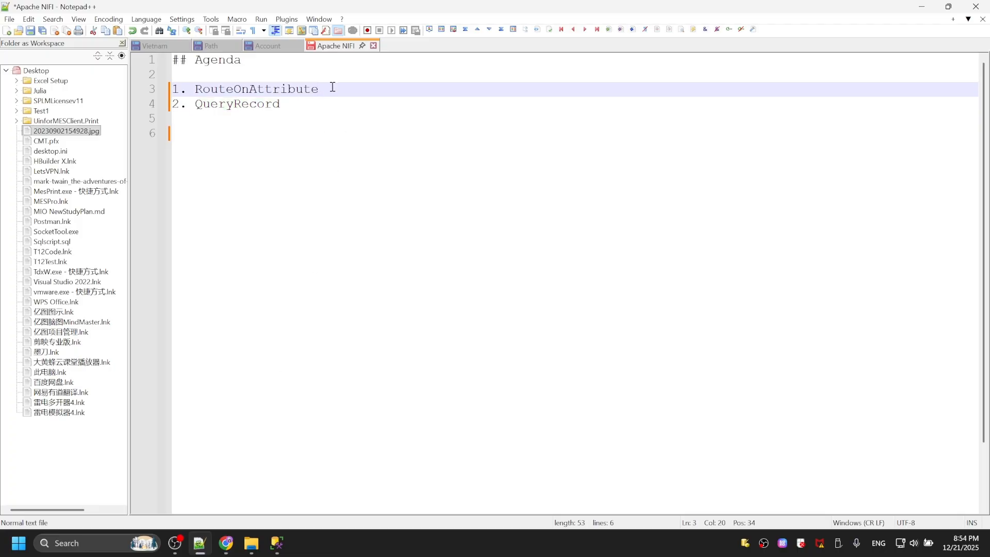
pyautogui.click(226, 542)
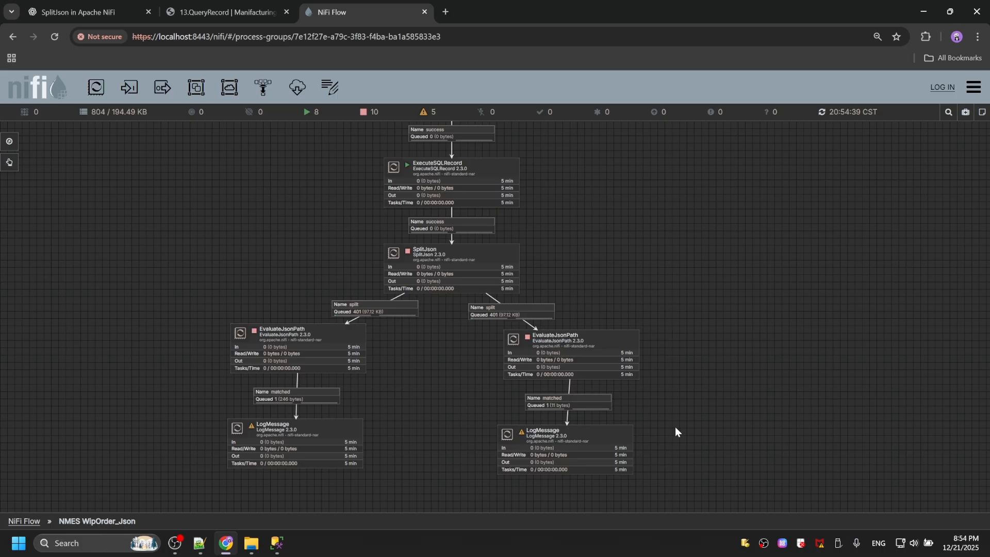
pyautogui.moveTo(605, 435); pyautogui.dragTo(616, 433)
pyautogui.moveTo(607, 259); pyautogui.dragTo(651, 241)
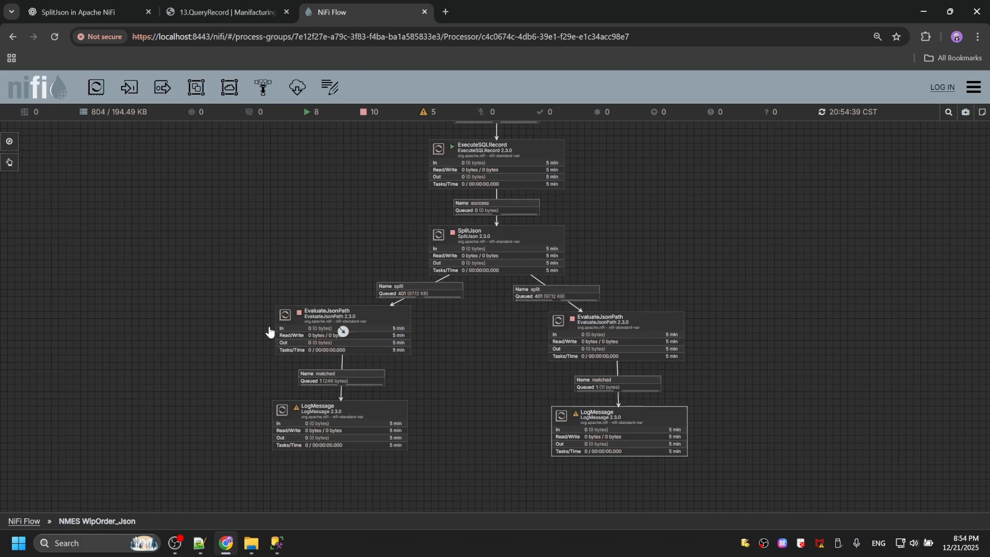
pyautogui.moveTo(223, 231); pyautogui.dragTo(222, 267)
# Step: Open the blog's 12.RouteOnAttribute article and examine the SplitJson branches of the NiFi flow alongside it
pyautogui.click(227, 11)
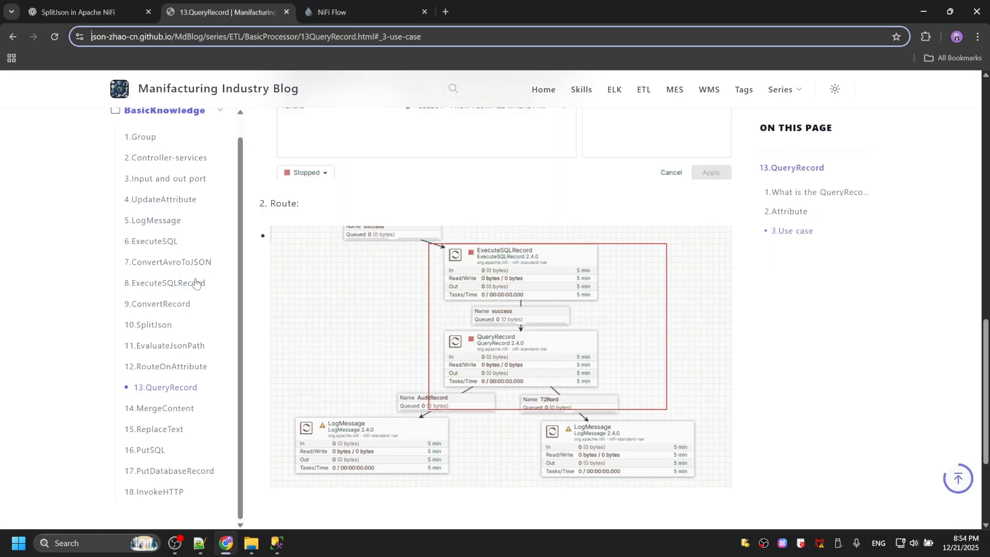
pyautogui.click(170, 367)
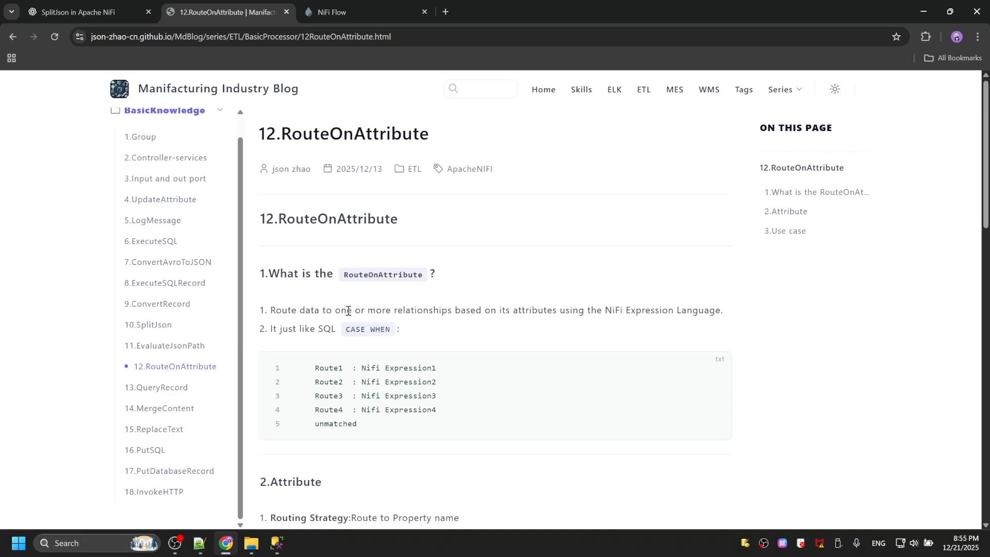
pyautogui.click(358, 7)
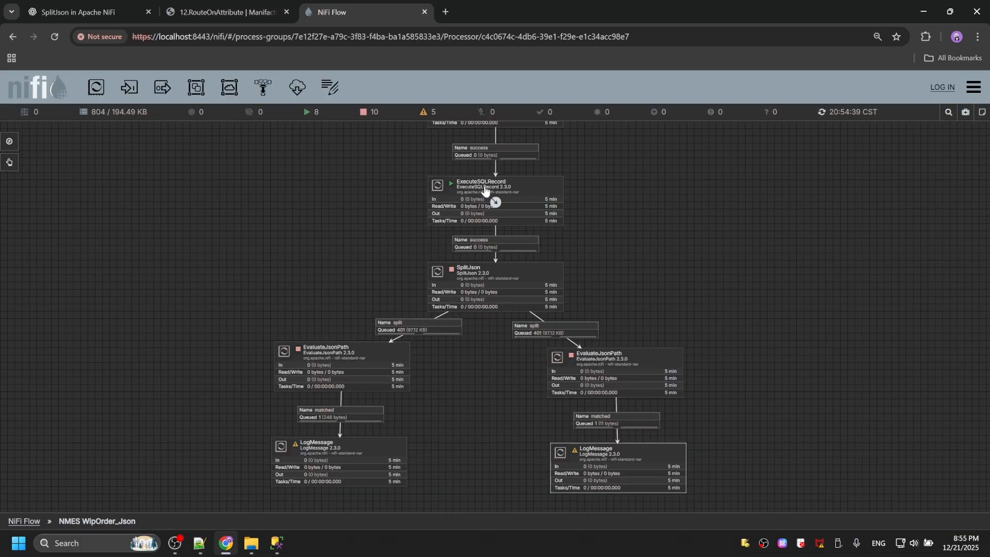
pyautogui.moveTo(625, 192); pyautogui.dragTo(633, 201)
pyautogui.moveTo(337, 212); pyautogui.dragTo(334, 232)
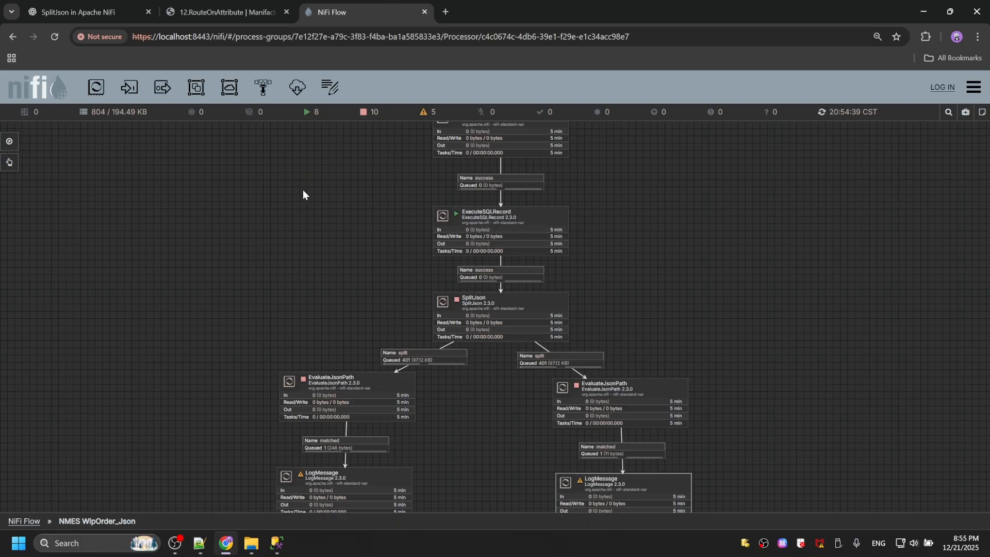
# Step: Read the article's explanation of how RouteOnAttribute routes data to relationships using the NiFi Expression Language
pyautogui.click(243, 21)
pyautogui.scroll(-1, 384, 257)
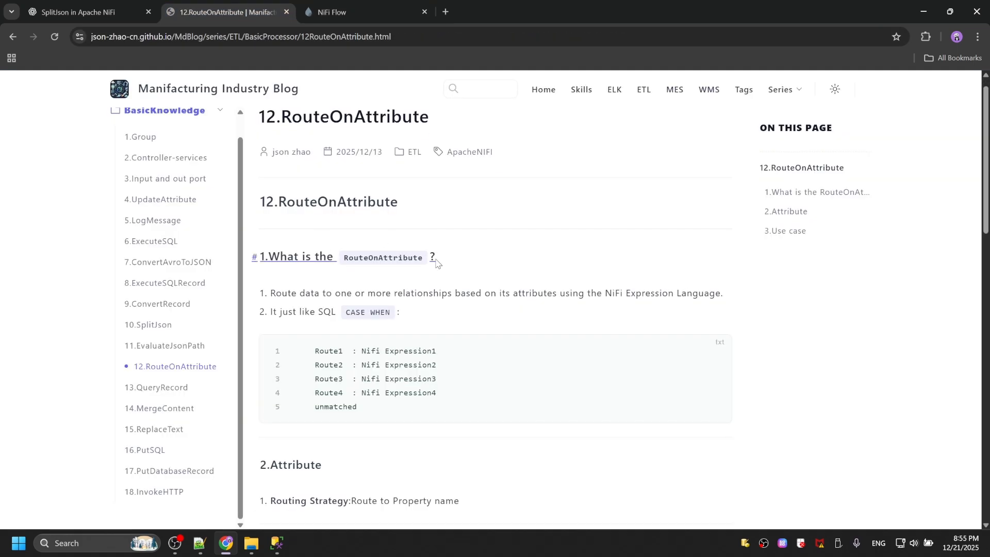
pyautogui.doubleClick(286, 251)
pyautogui.click(381, 233)
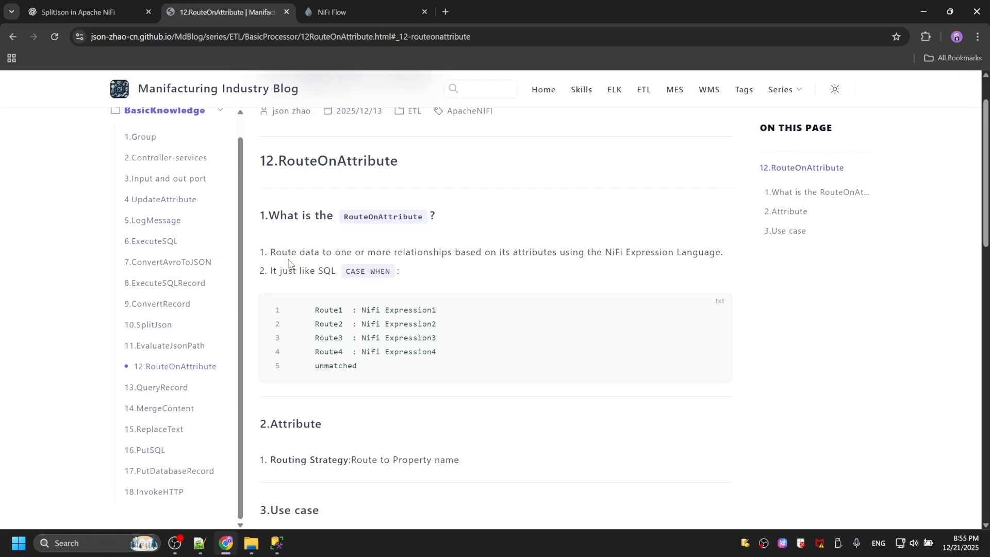
pyautogui.doubleClick(379, 252)
pyautogui.tripleClick(421, 253)
pyautogui.click(491, 271)
pyautogui.doubleClick(514, 253)
pyautogui.click(598, 270)
pyautogui.scroll(-2, 460, 274)
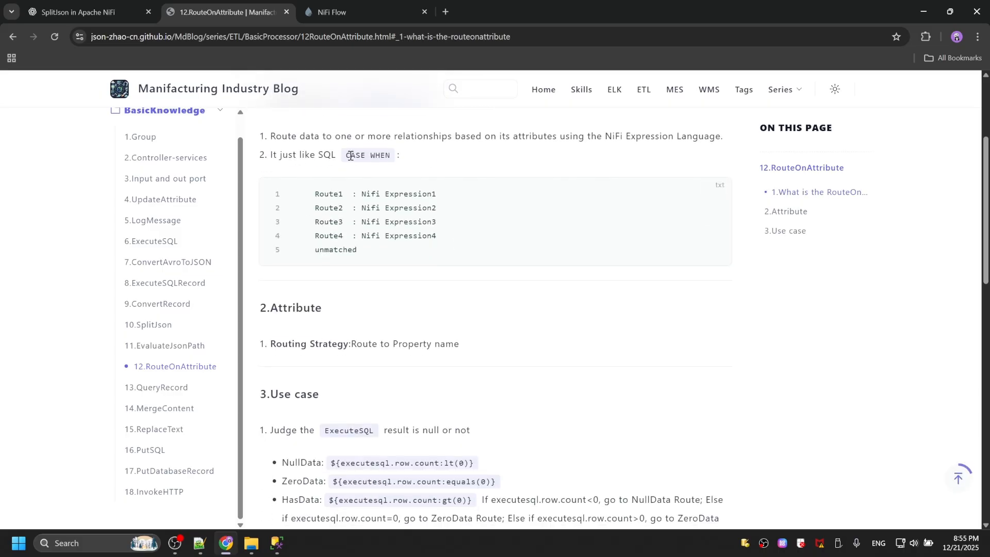
# Step: Study the comparison with SQL CASE WHEN and the example pairing each route with a NiFi expression
pyautogui.moveTo(351, 155); pyautogui.dragTo(391, 156)
pyautogui.click(277, 542)
pyautogui.click(277, 542)
pyautogui.click(361, 166)
pyautogui.doubleClick(412, 193)
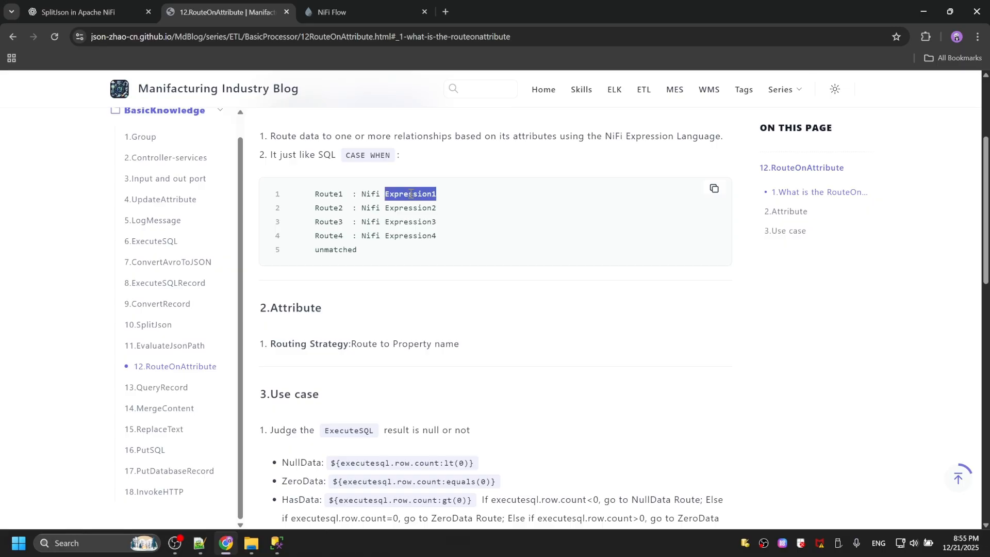
pyautogui.doubleClick(325, 195)
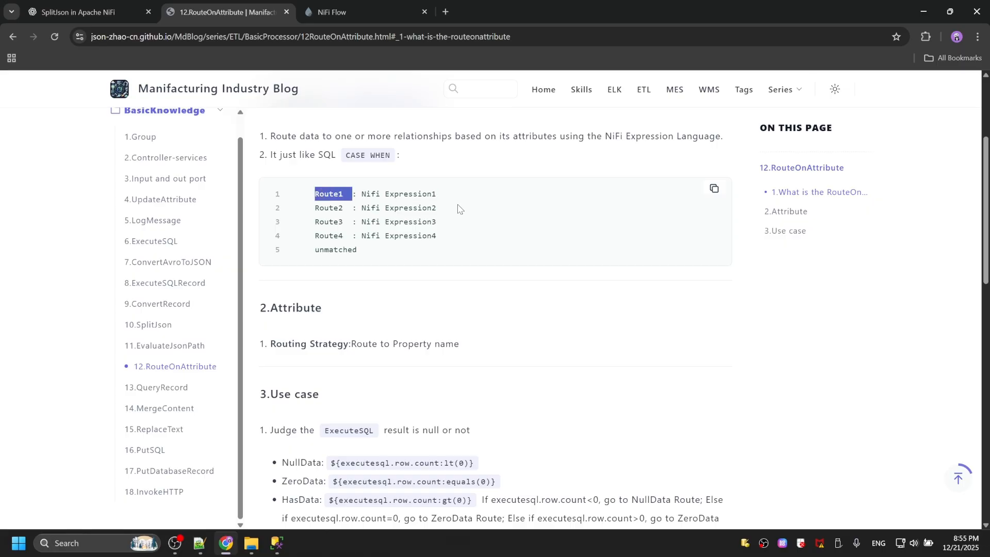
pyautogui.doubleClick(395, 208)
pyautogui.tripleClick(333, 208)
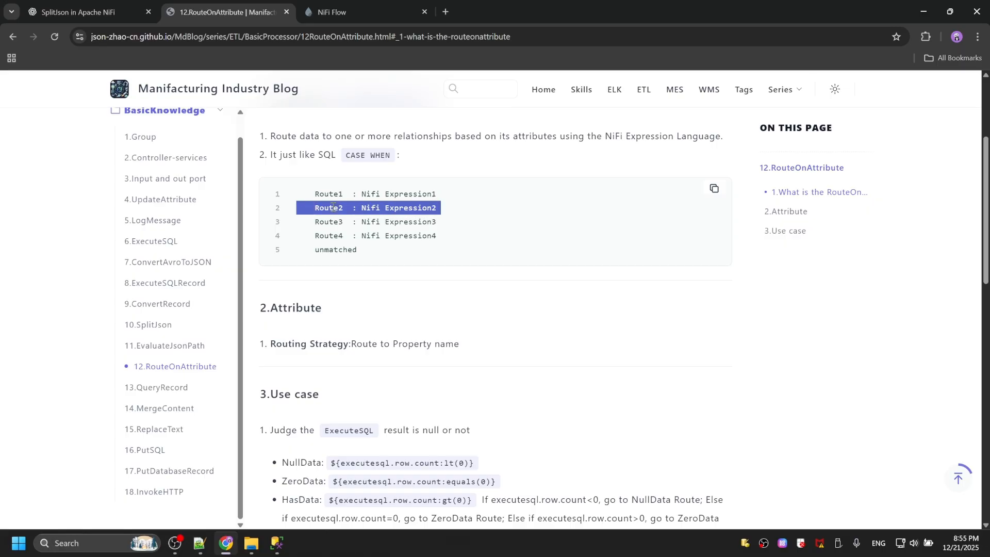
pyautogui.click(408, 249)
# Step: Read the Routing Strategy attribute and the use case that judges whether the ExecuteSQL result is null
pyautogui.scroll(-2, 371, 254)
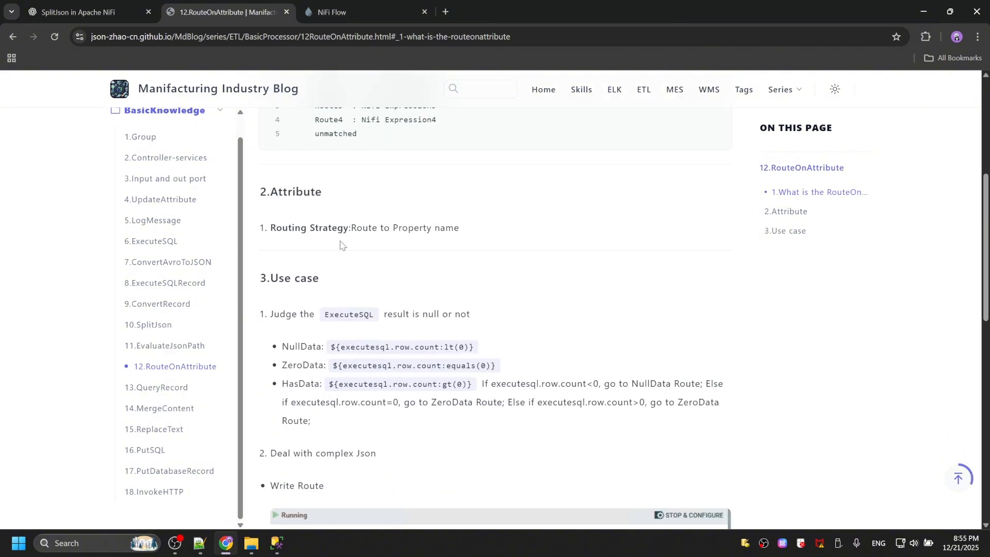
pyautogui.scroll(-2, 335, 247)
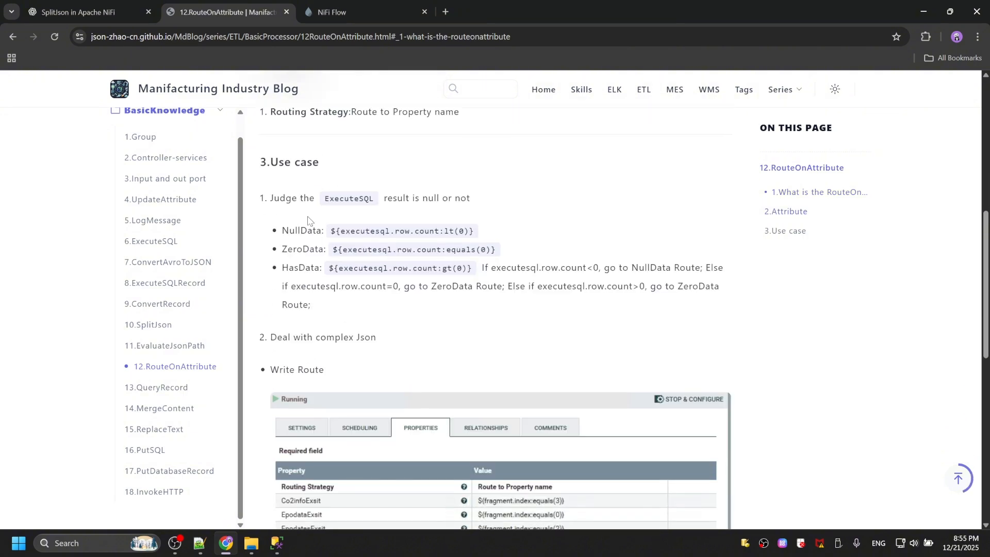
pyautogui.doubleClick(287, 196)
pyautogui.click(335, 182)
pyautogui.doubleClick(347, 199)
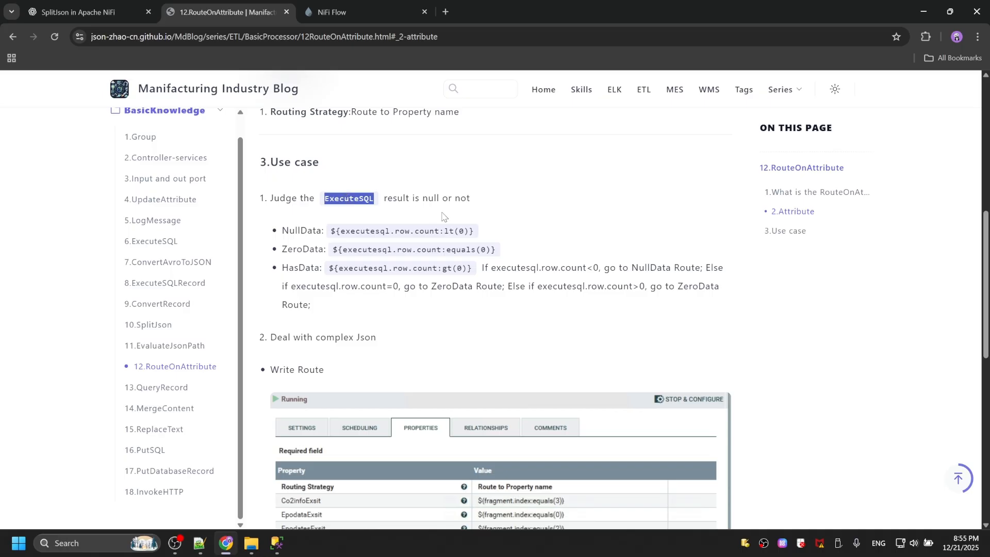
# Step: Examine the complex JSON use case, including its fragment.index route properties and the resulting flow diagram
pyautogui.scroll(-2, 444, 217)
pyautogui.scroll(2, 394, 302)
pyautogui.scroll(-2, 387, 283)
pyautogui.moveTo(314, 222); pyautogui.dragTo(388, 227)
pyautogui.click(400, 233)
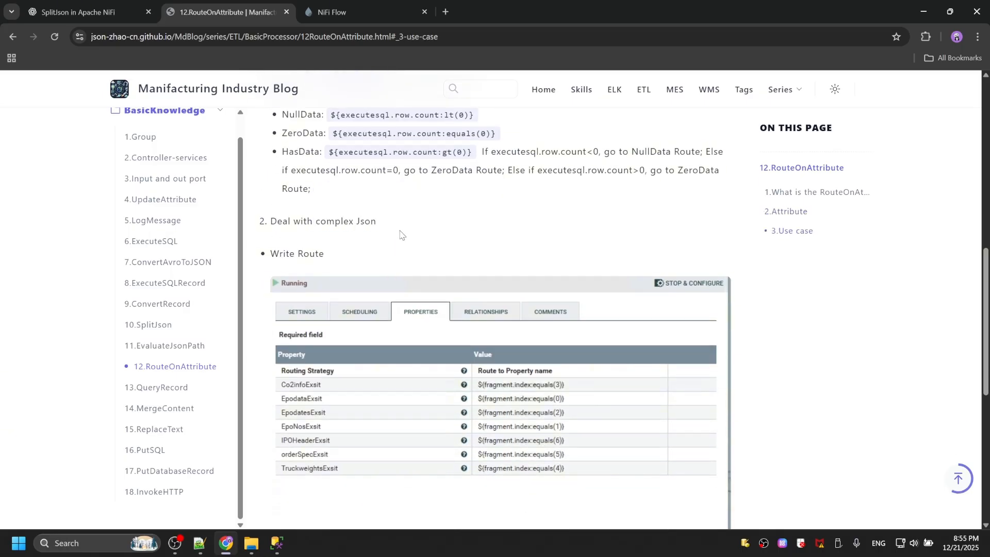
pyautogui.scroll(-2, 400, 233)
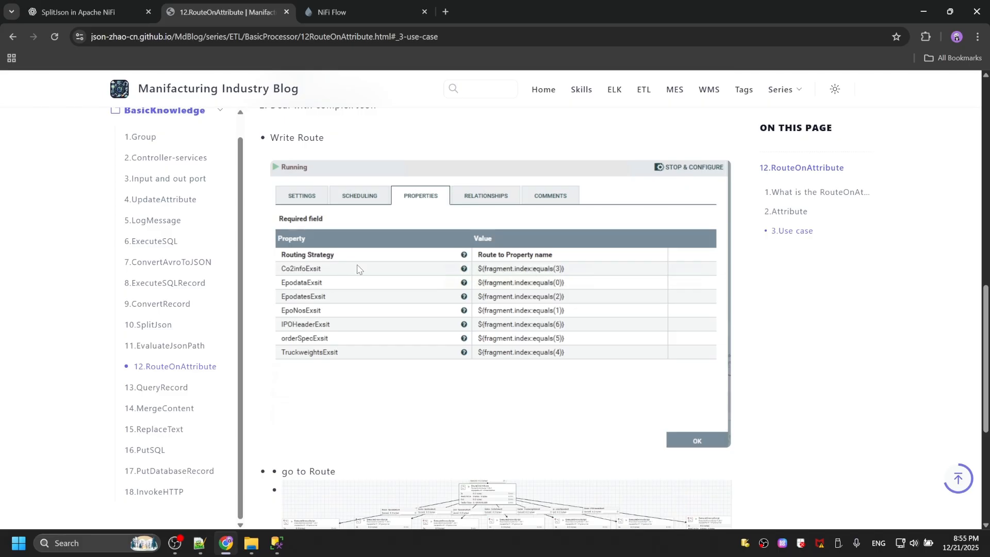
pyautogui.scroll(-3, 422, 309)
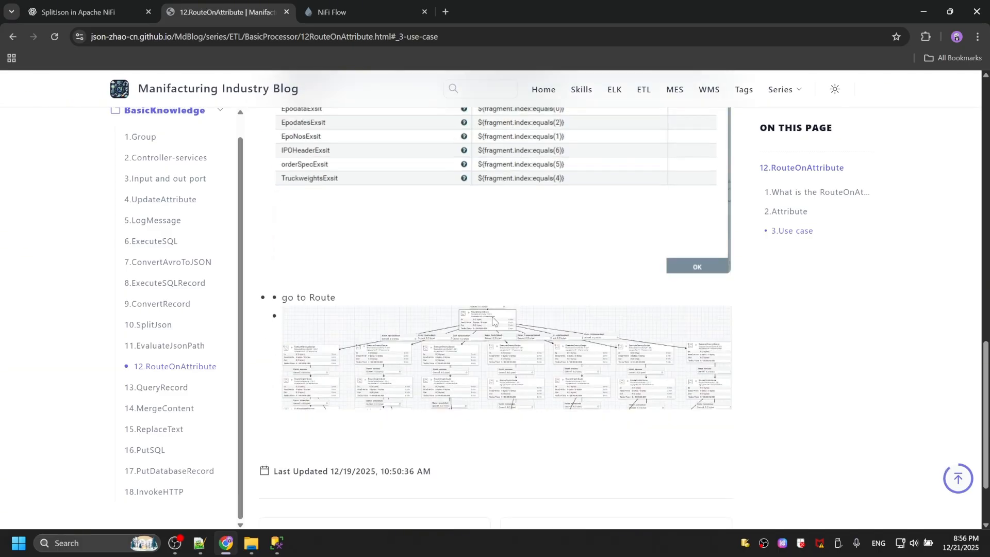
pyautogui.scroll(2, 384, 304)
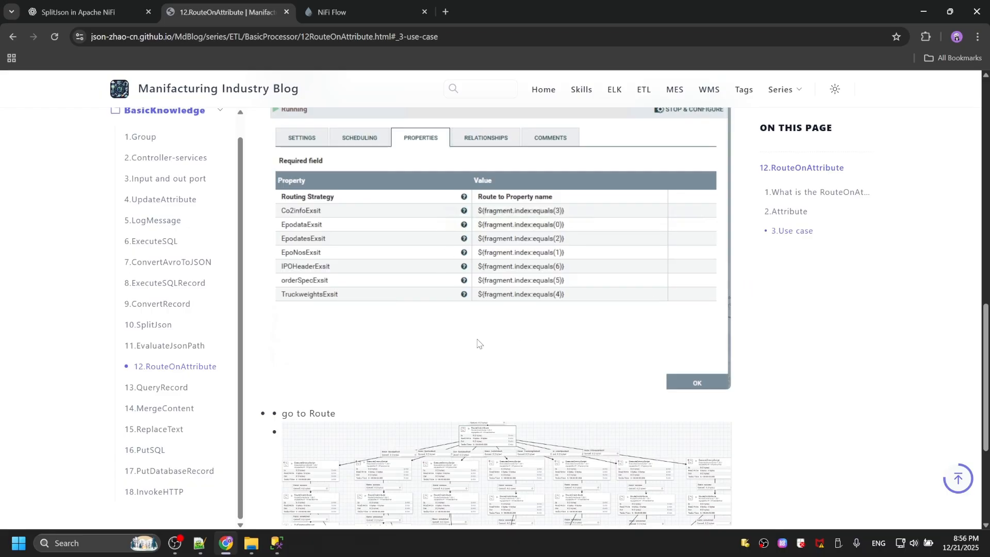
# Step: In the Notepad++ notes, add an empty "Item{ }" block below the agenda, with each brace on its own line
pyautogui.click(202, 538)
pyautogui.click(361, 157)
pyautogui.press('Return')
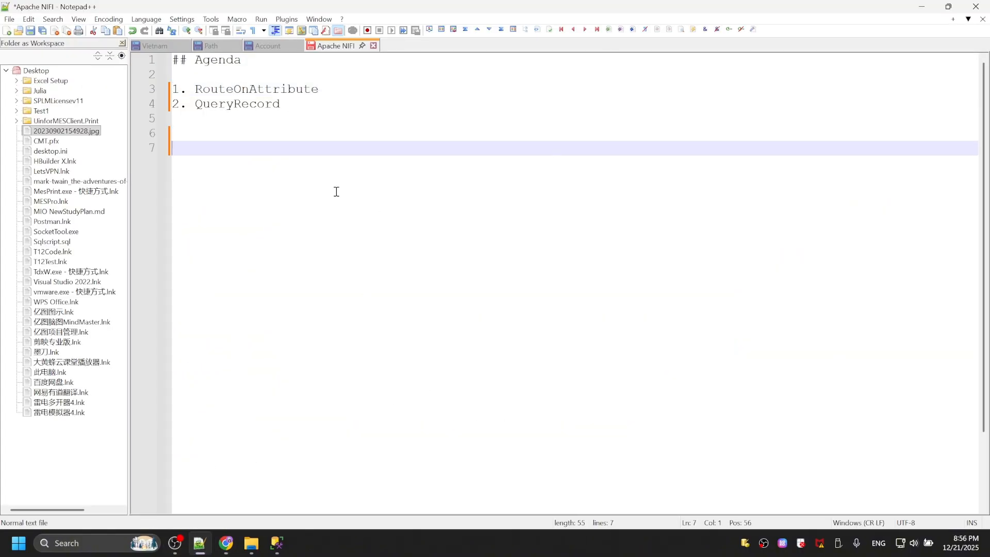
pyautogui.write('Item{')
pyautogui.press('Return')
pyautogui.write('}')
pyautogui.press('Return')
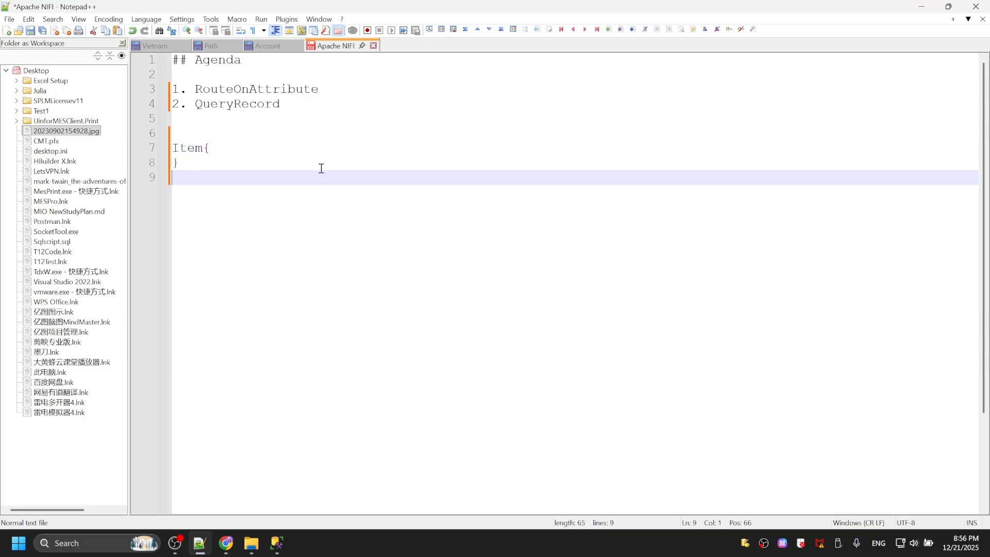
# Step: Inside the Item block, add an empty "WipOrder:{ }," entry followed by a new line
pyautogui.click(241, 153)
pyautogui.press('Return')
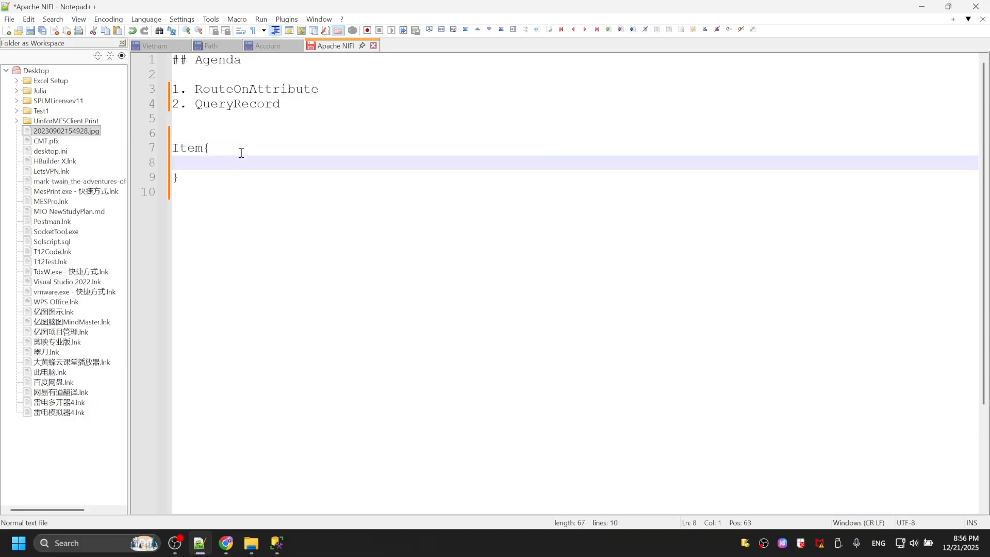
pyautogui.write('WipOrder:{')
pyautogui.press('Return')
pyautogui.write('}')
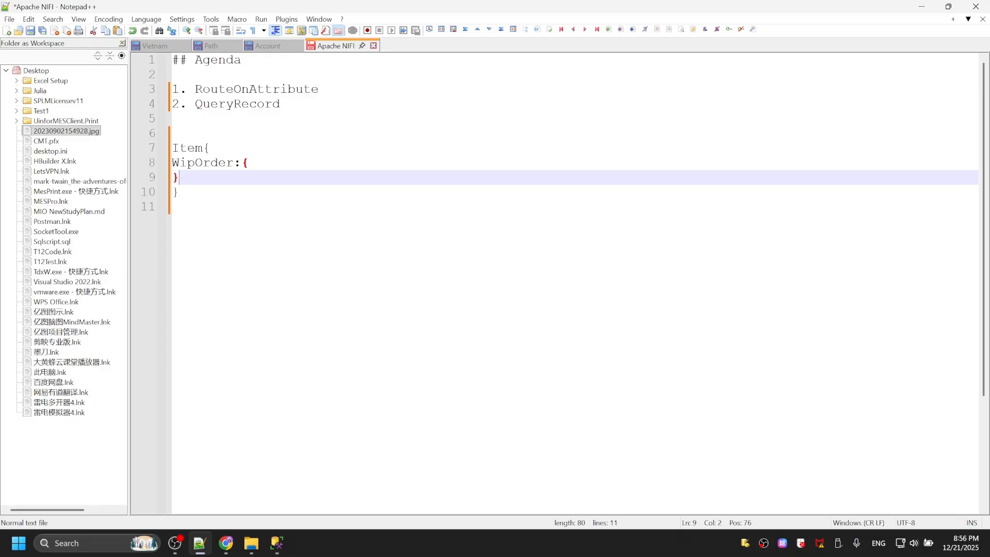
pyautogui.write(',')
pyautogui.press('Return')
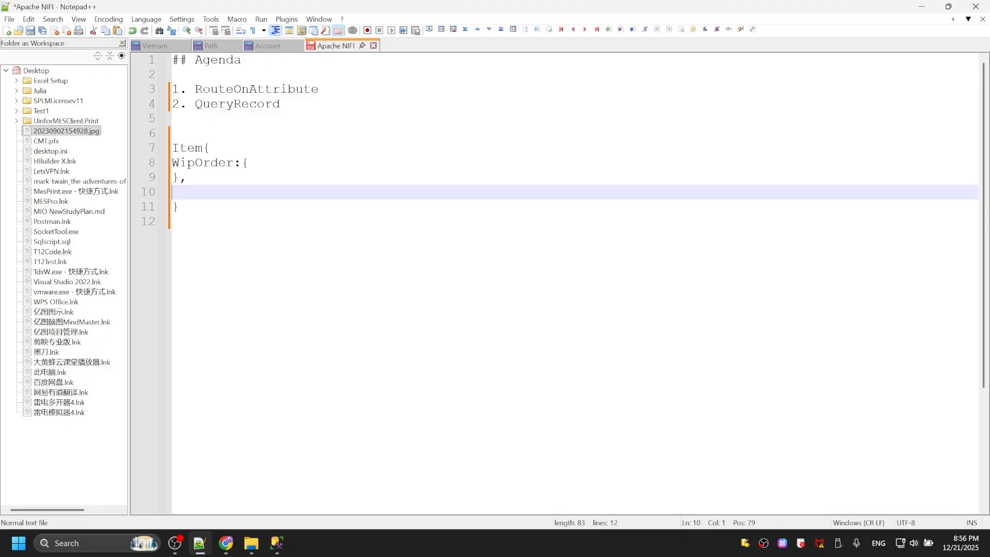
# Step: Indent the WipOrder entry and the empty line below it by one level inside the Item block
pyautogui.moveTo(175, 164); pyautogui.dragTo(196, 179)
pyautogui.press('Tab')
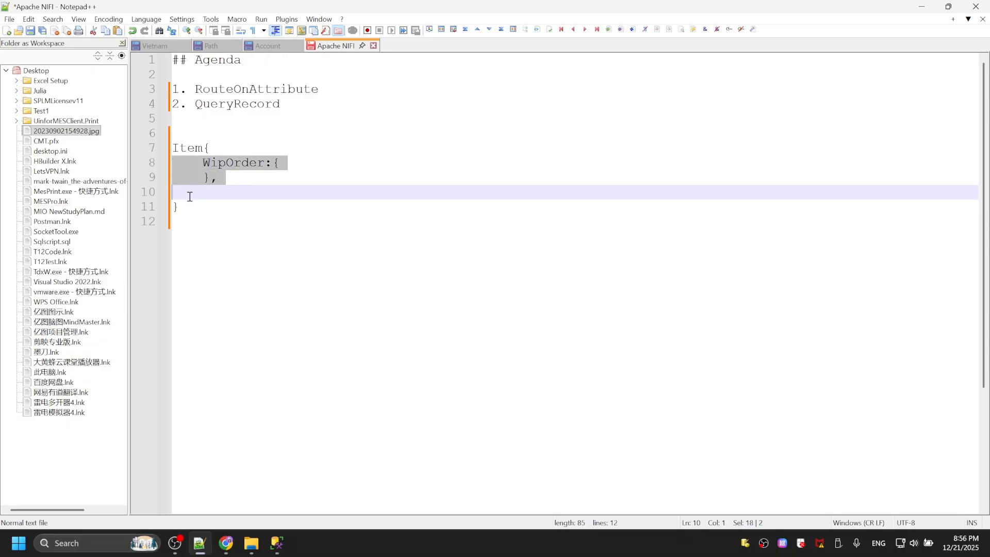
pyautogui.click(201, 195)
pyautogui.press('Tab')
# Step: Copy the WipOrder name to the empty line below its entry and extend the copy to WipOrderWorkCenter
pyautogui.doubleClick(239, 163)
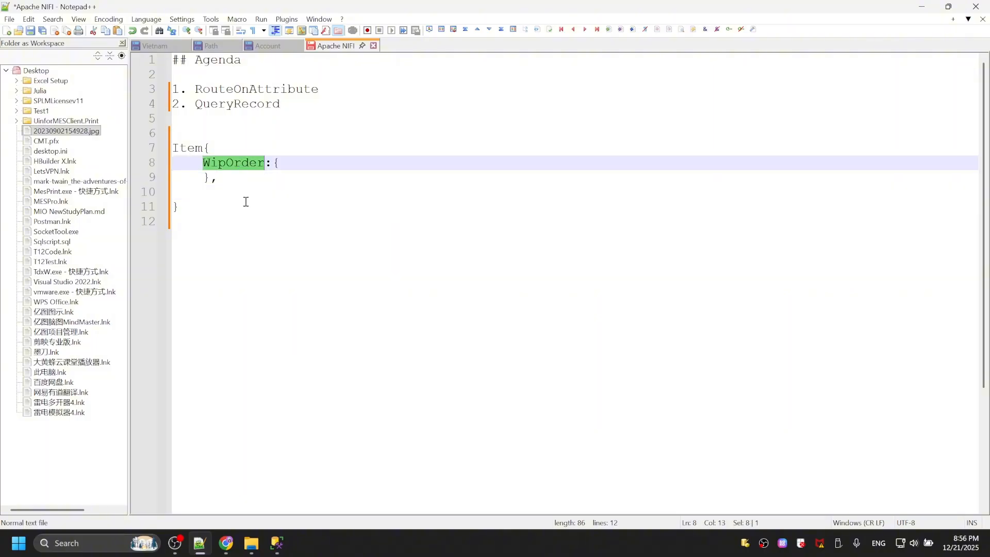
pyautogui.click(205, 198)
pyautogui.hotkey('ctrl', 'v')
pyautogui.doubleClick(236, 195)
pyautogui.click(260, 194)
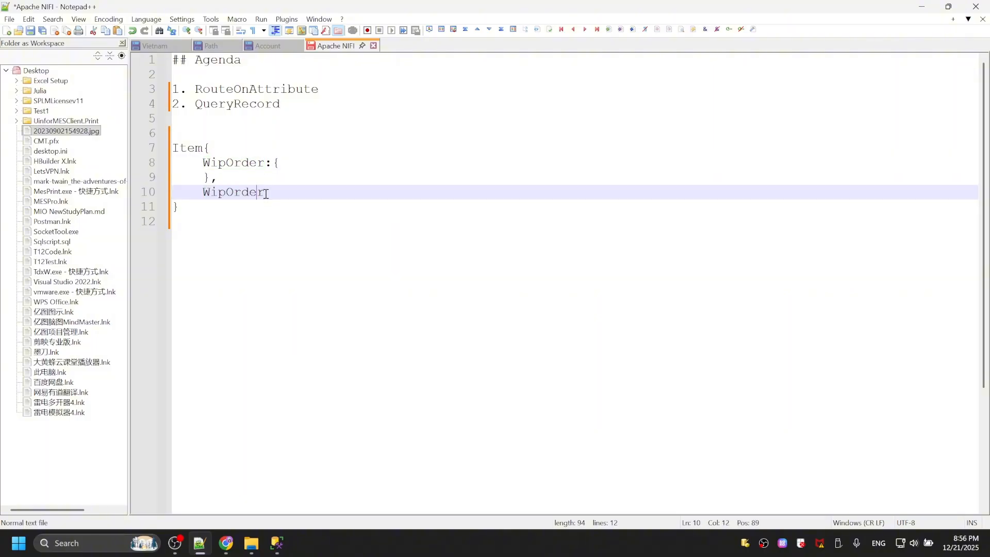
pyautogui.write('P')
pyautogui.press('BackSpace')
pyautogui.press('BackSpace')
pyautogui.write('WorkCenter')
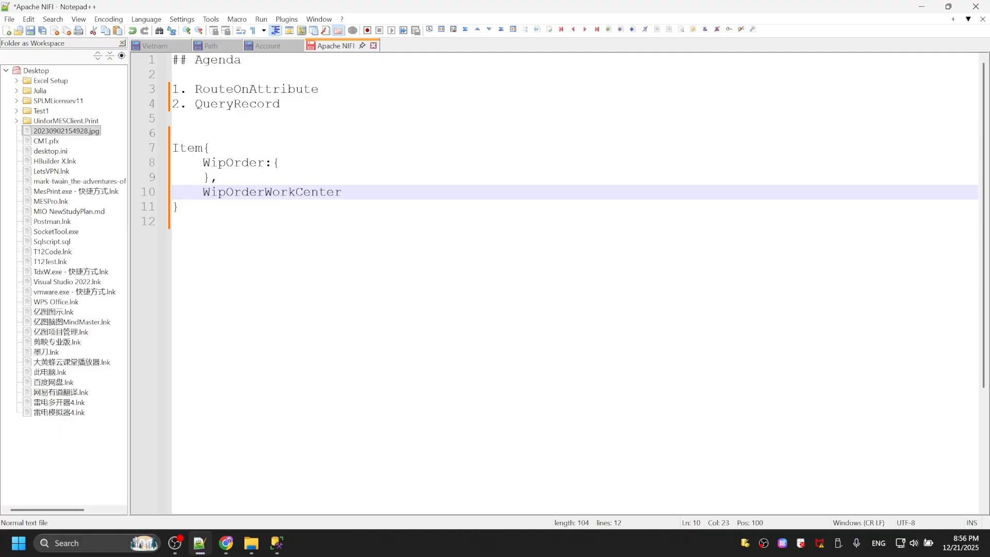
# Step: Give WipOrderWorkCenter an empty ":{ }," block with the closing brace on its own line, followed by a new line
pyautogui.write(':{')
pyautogui.press('Return')
pyautogui.write('}')
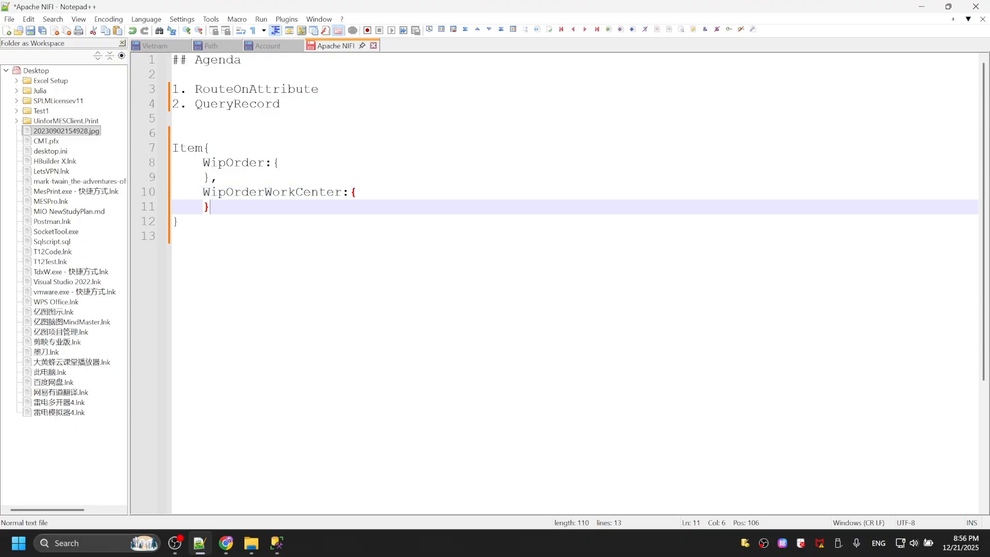
pyautogui.write(',')
pyautogui.press('Return')
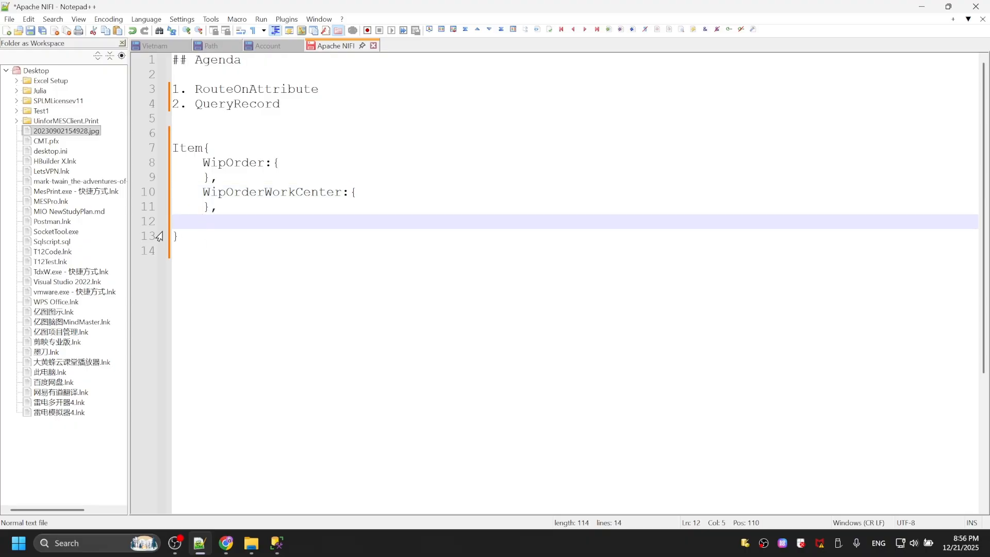
# Step: Duplicate the WipOrderWorkCenter entry on the empty line directly below it
pyautogui.moveTo(202, 192); pyautogui.dragTo(230, 207)
pyautogui.hotkey('ctrl', 'c')
pyautogui.click(212, 210)
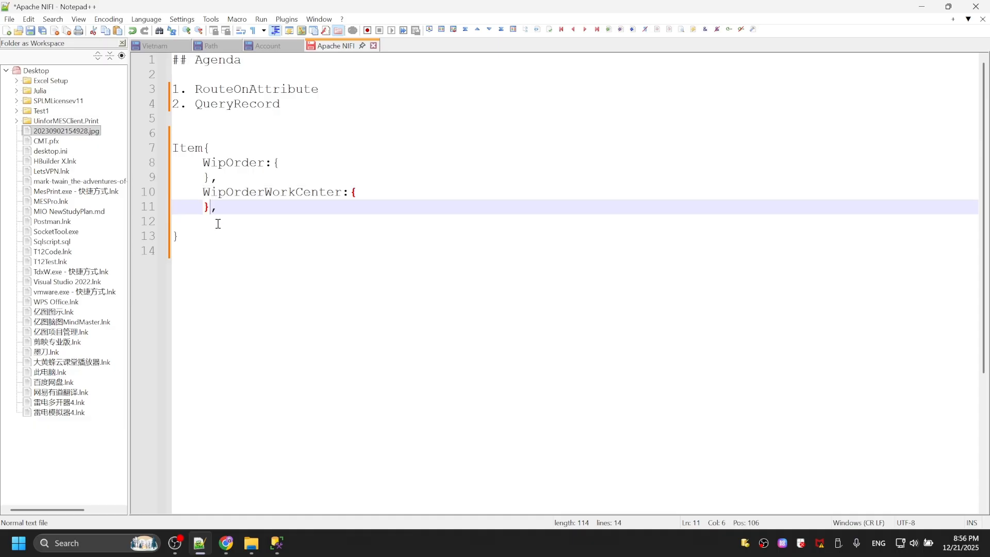
pyautogui.click(219, 223)
pyautogui.hotkey('ctrl', 'v')
pyautogui.doubleClick(228, 224)
pyautogui.click(305, 232)
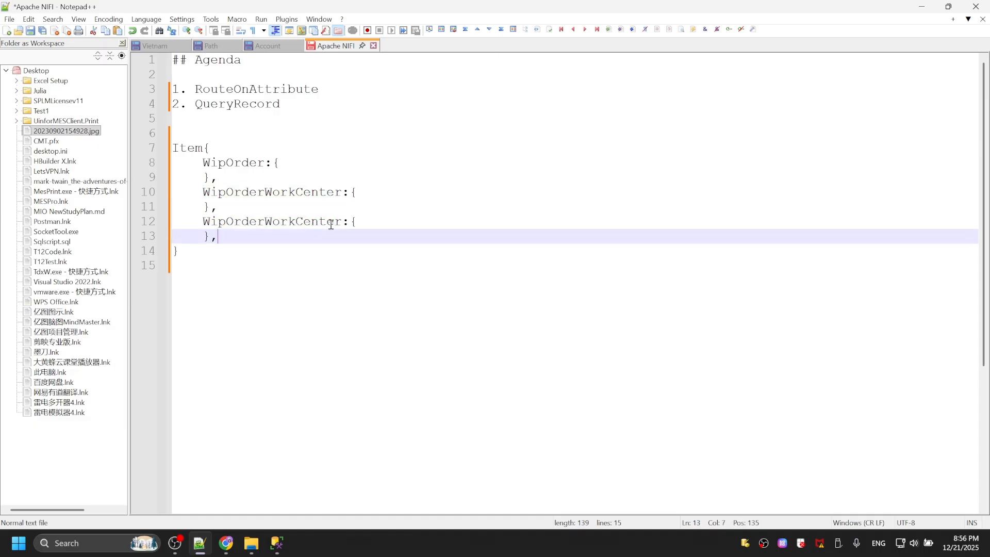
# Step: Rename the duplicated WipOrderWorkCenter entry to WorkCenterProduct
pyautogui.moveTo(265, 222); pyautogui.dragTo(204, 220)
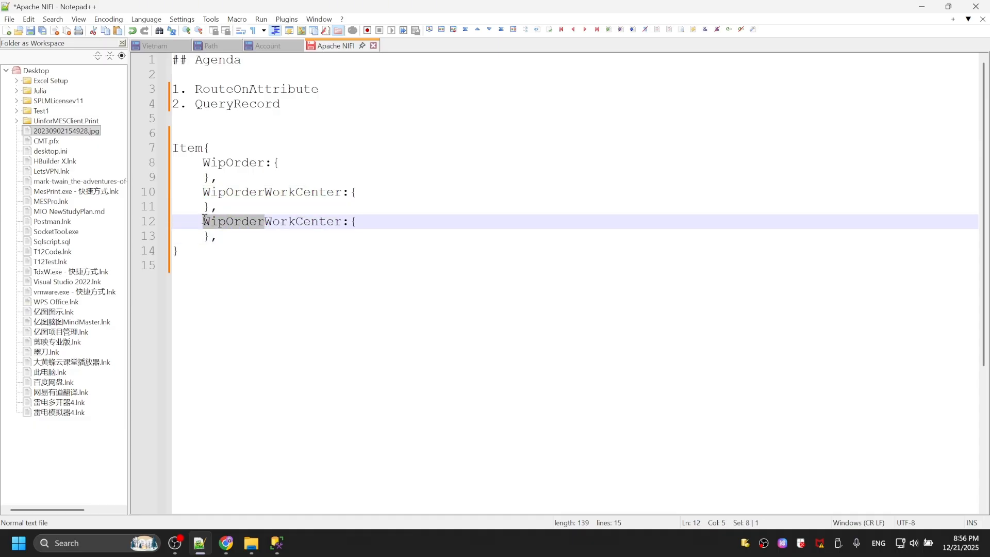
pyautogui.press('BackSpace')
pyautogui.click(278, 222)
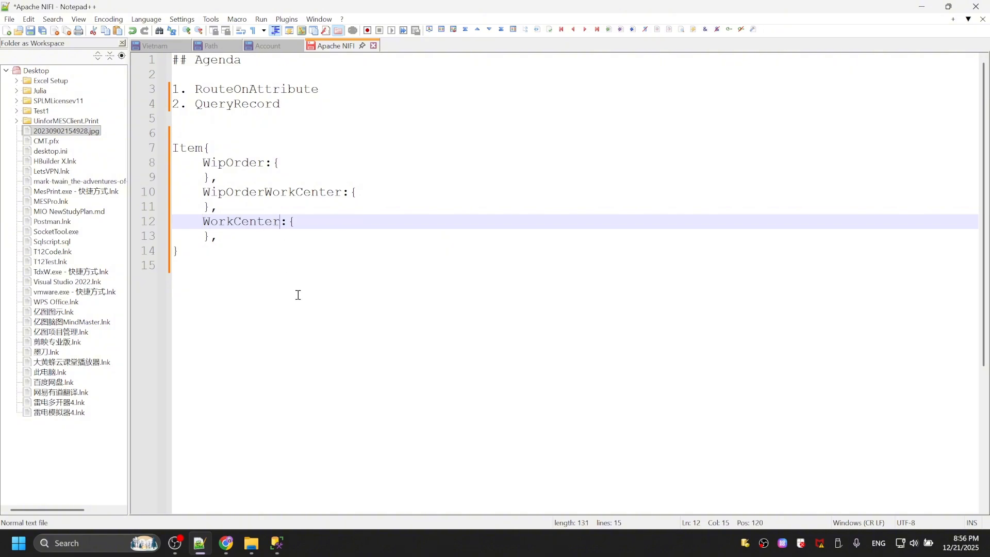
pyautogui.write('Product')
pyautogui.click(236, 235)
# Step: Duplicate the WorkCenterProduct entry on a new line directly below it
pyautogui.moveTo(203, 223); pyautogui.dragTo(225, 238)
pyautogui.hotkey('ctrl', 'c')
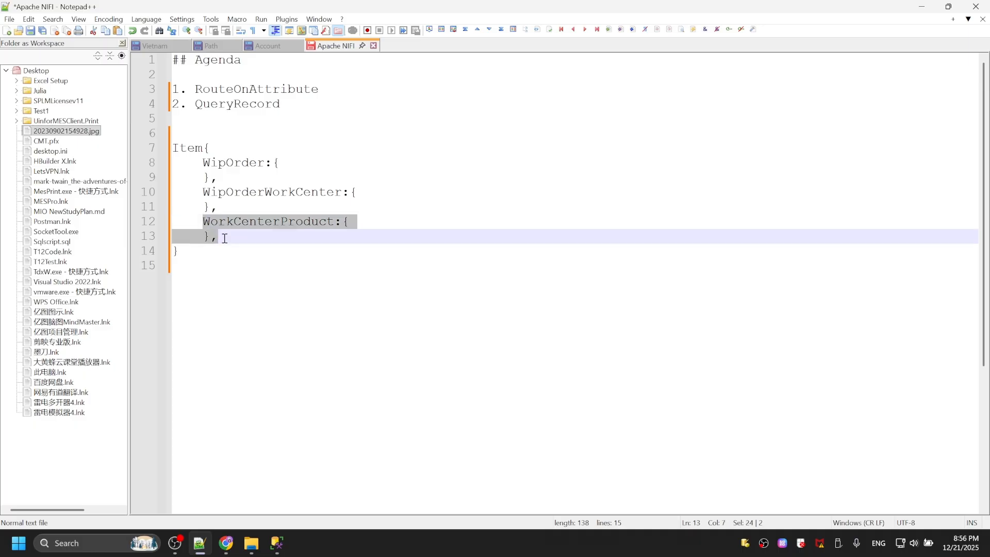
pyautogui.click(236, 237)
pyautogui.press('Return')
pyautogui.hotkey('ctrl', 'v')
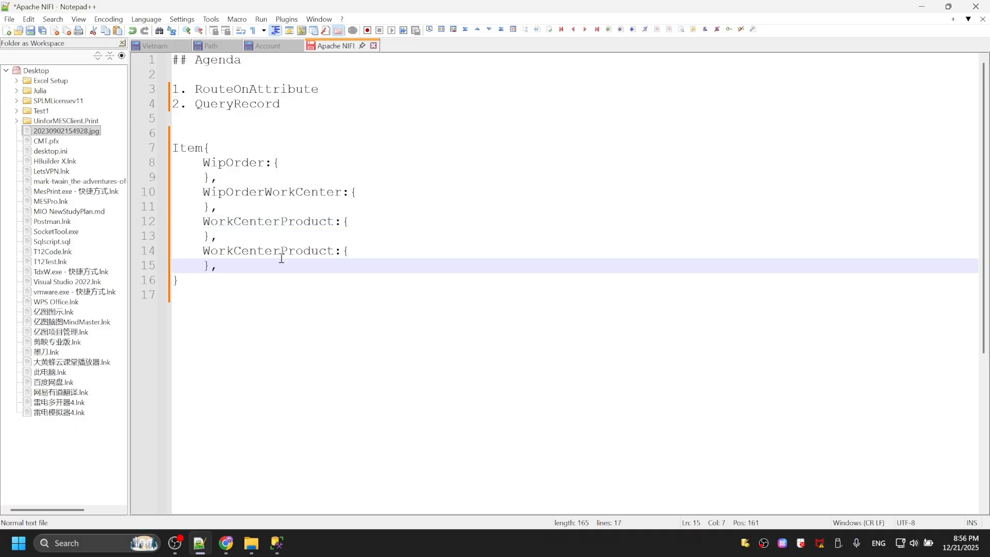
# Step: Rename the duplicated WorkCenterProduct entry to WorkCenterDocument and remove the comma after its closing brace
pyautogui.moveTo(280, 251); pyautogui.dragTo(332, 253)
pyautogui.write('Docume')
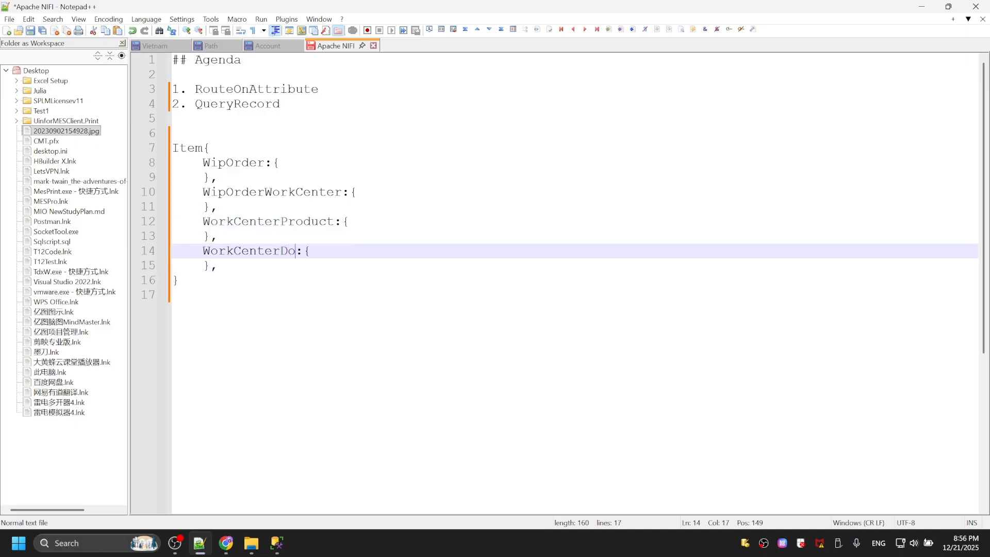
pyautogui.write('nt')
pyautogui.click(311, 251)
pyautogui.doubleClick(312, 251)
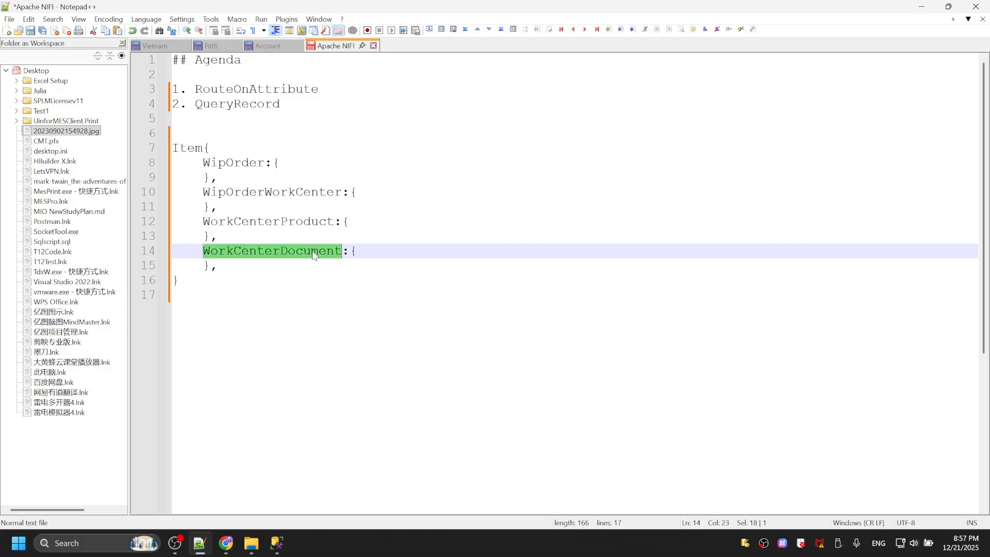
pyautogui.click(323, 305)
pyautogui.click(271, 263)
pyautogui.press('BackSpace')
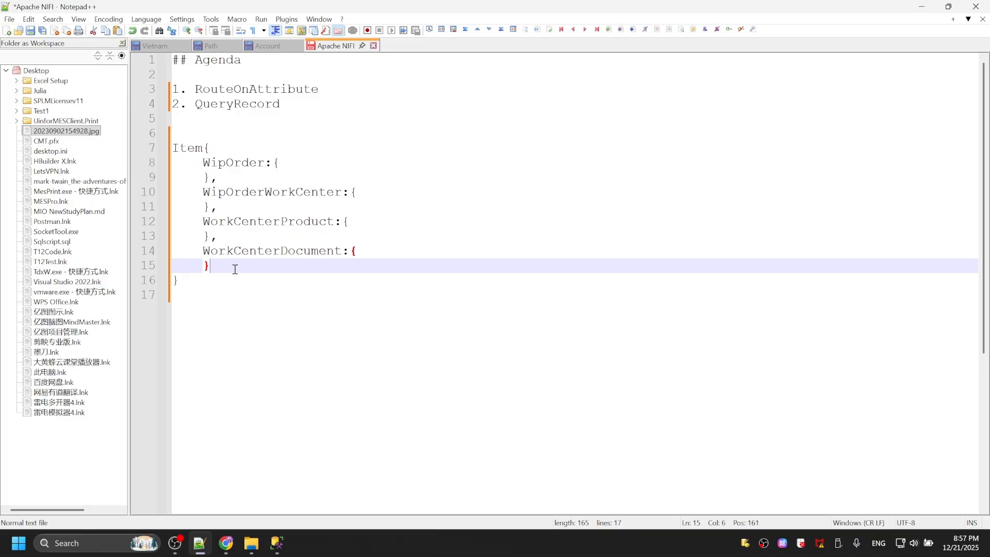
# Step: Review the finished Item block, then read the "Deal with complex Json" use case on the Chrome blog page
pyautogui.moveTo(177, 142); pyautogui.dragTo(219, 279)
pyautogui.click(219, 279)
pyautogui.click(227, 543)
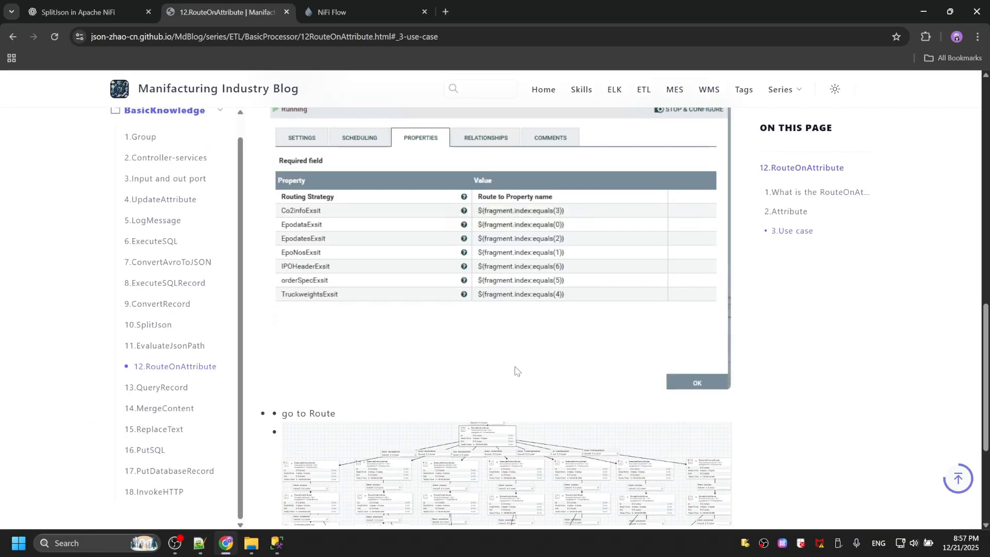
pyautogui.scroll(2, 315, 189)
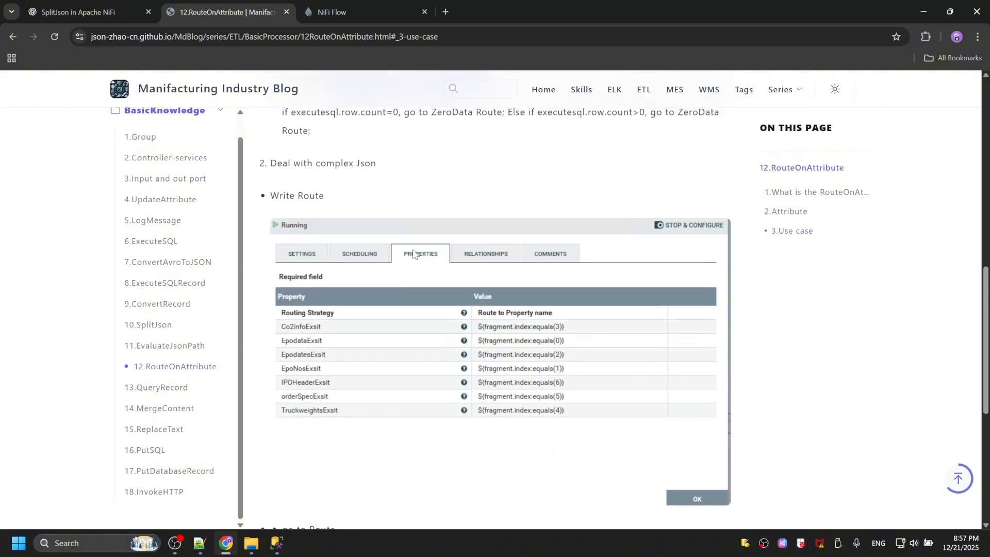
pyautogui.doubleClick(335, 163)
pyautogui.click(359, 164)
# Step: In the Notepad++ notes, examine the Item block's nested entries in relation to the RouteOnAttribute agenda topic
pyautogui.click(234, 539)
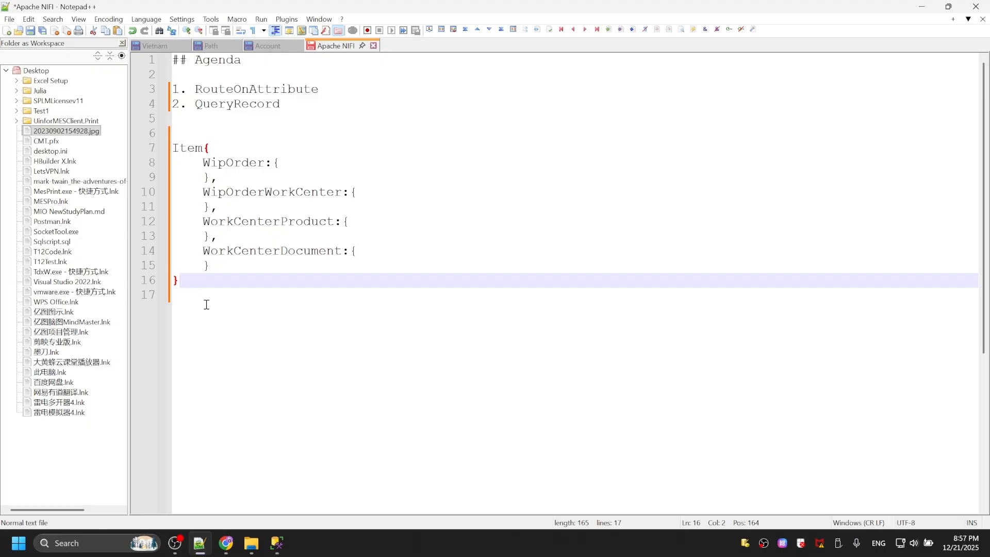
pyautogui.moveTo(201, 161); pyautogui.dragTo(237, 268)
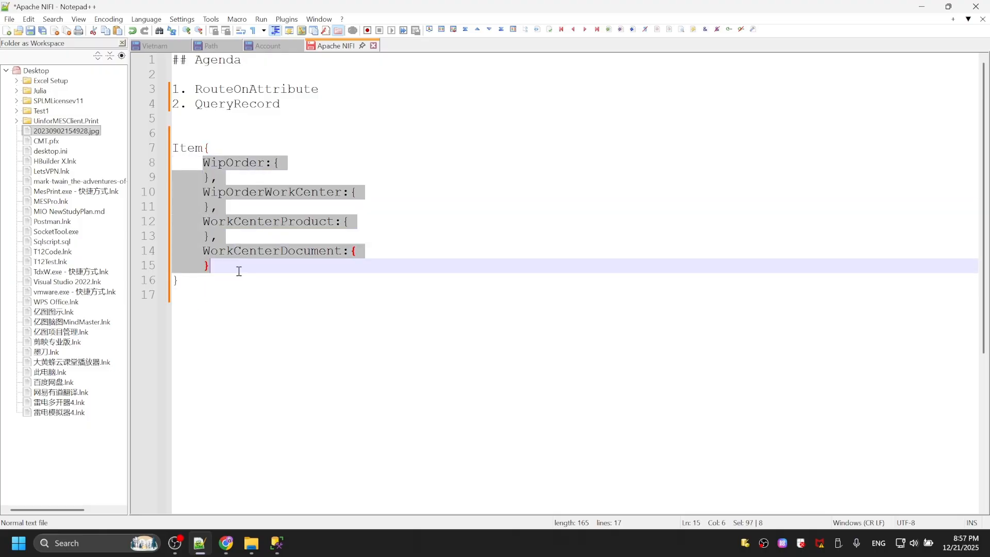
pyautogui.click(237, 268)
pyautogui.click(235, 163)
pyautogui.doubleClick(235, 163)
pyautogui.doubleClick(188, 150)
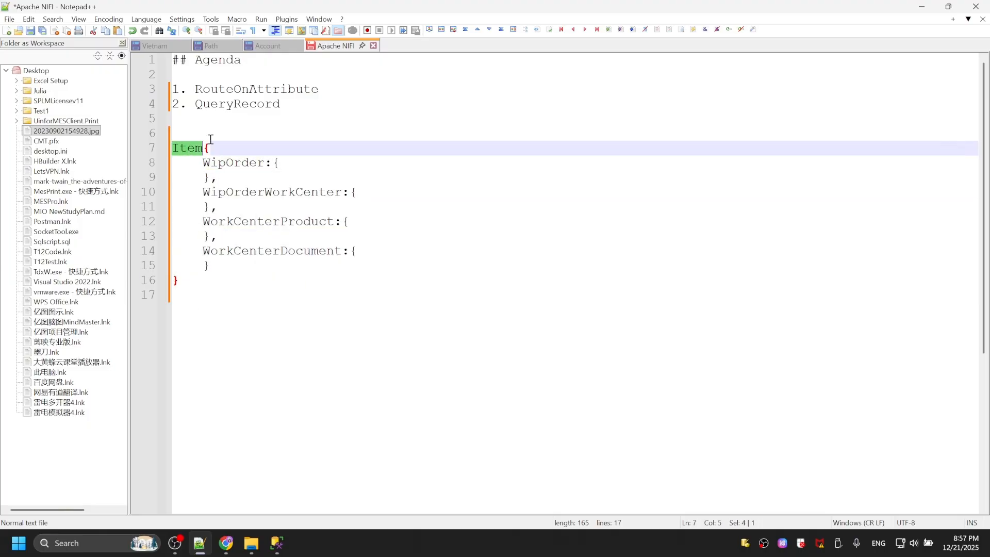
pyautogui.click(210, 139)
pyautogui.moveTo(189, 284); pyautogui.dragTo(167, 135)
pyautogui.click(264, 251)
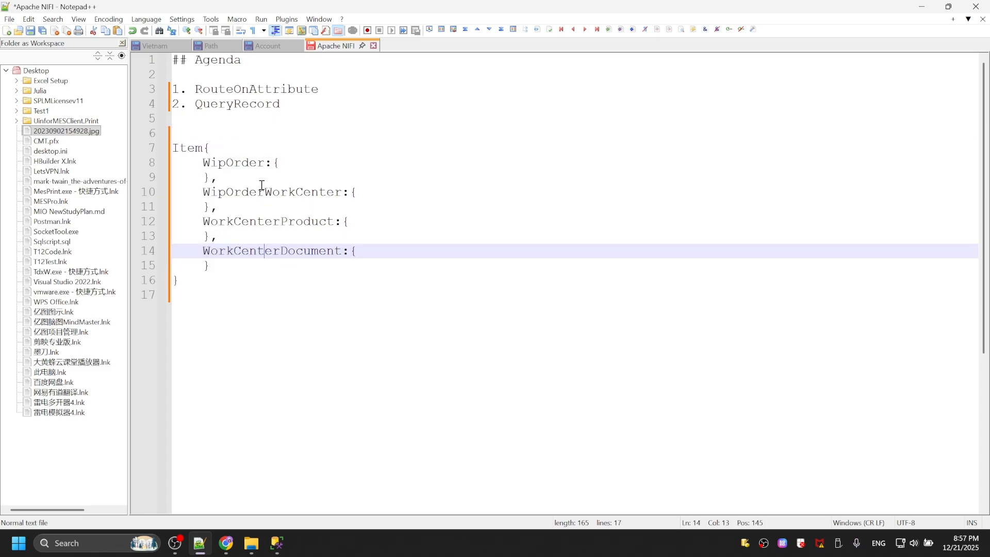
pyautogui.doubleClick(247, 87)
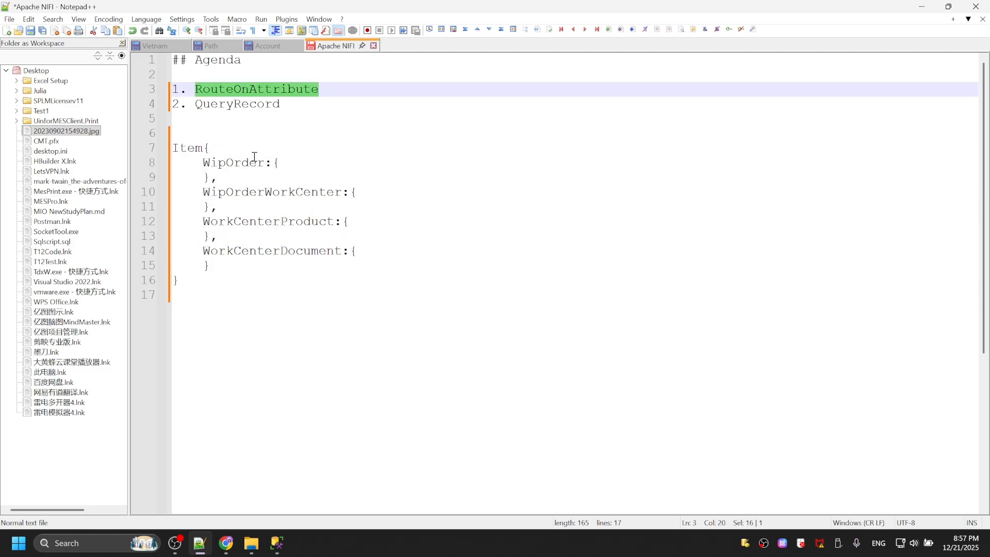
pyautogui.click(254, 149)
pyautogui.click(234, 163)
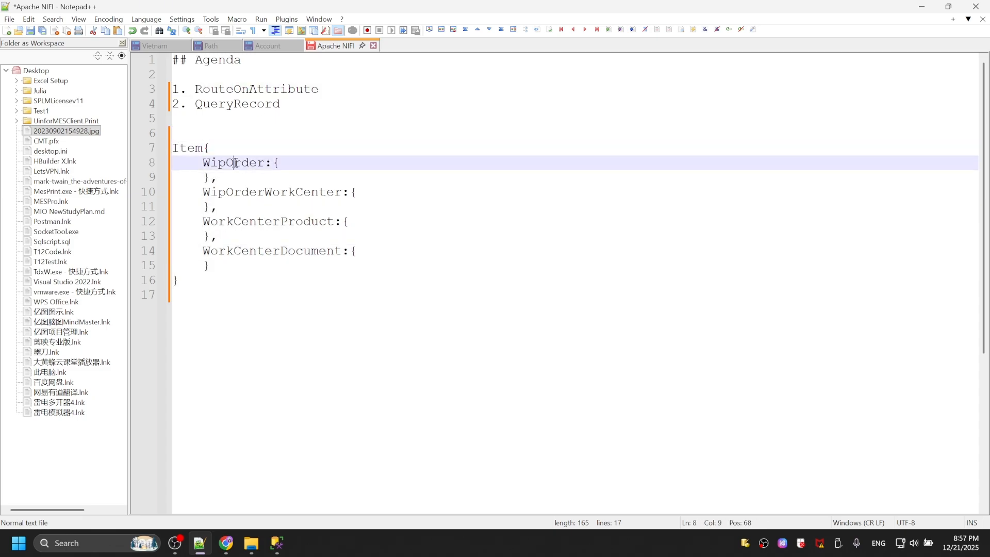
# Step: Check the blog's route properties, then go through the WipOrder, WipOrderWorkCenter and WorkCenterProduct entries in the Notepad++ notes
pyautogui.click(226, 543)
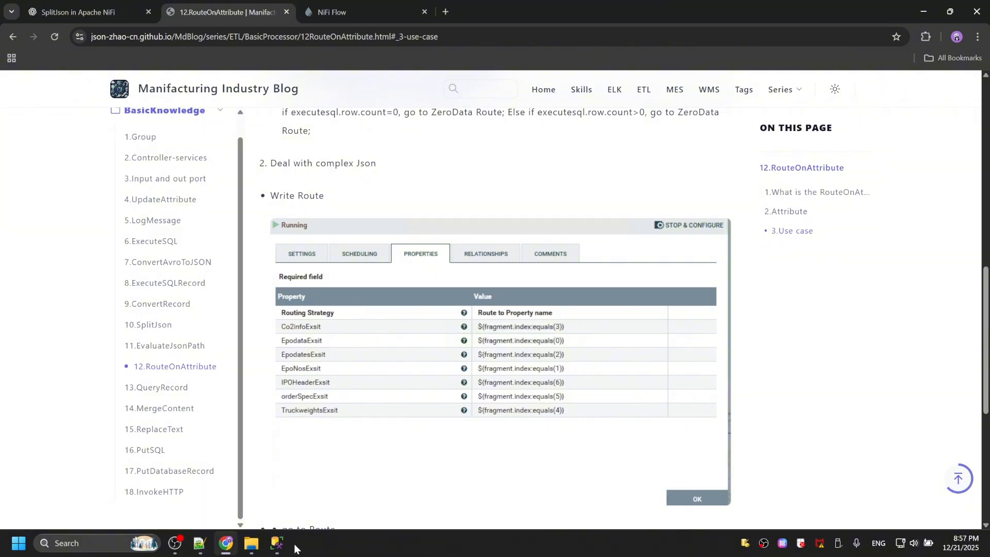
pyautogui.click(199, 543)
pyautogui.click(243, 161)
pyautogui.doubleClick(242, 157)
pyautogui.moveTo(243, 157); pyautogui.dragTo(212, 266)
pyautogui.click(216, 177)
pyautogui.doubleClick(295, 196)
pyautogui.click(298, 202)
pyautogui.click(235, 211)
pyautogui.doubleClick(268, 225)
pyautogui.click(216, 237)
pyautogui.click(244, 285)
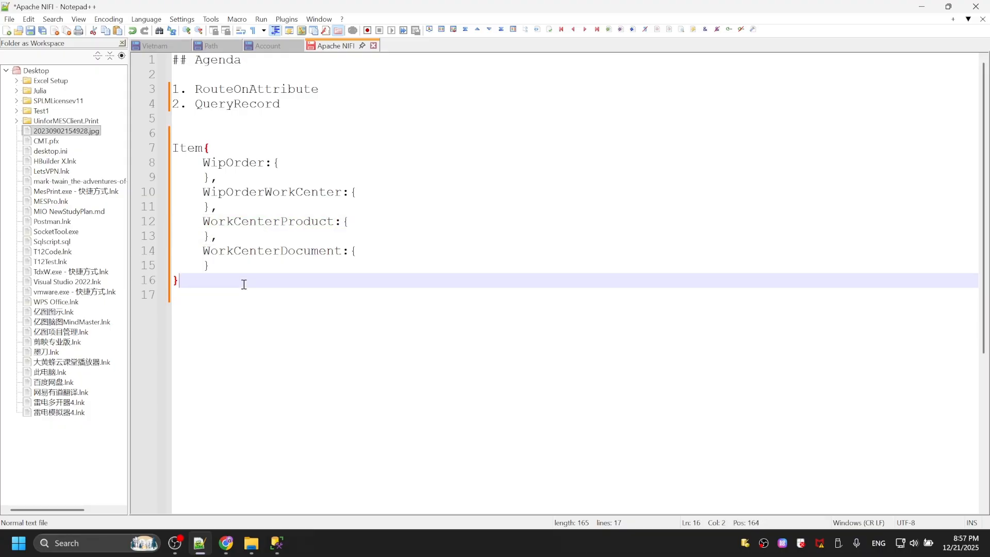
# Step: Switch to the NiFi flow in Chrome and empty all queues in the NMES WipOrder_Json process group
pyautogui.click(226, 543)
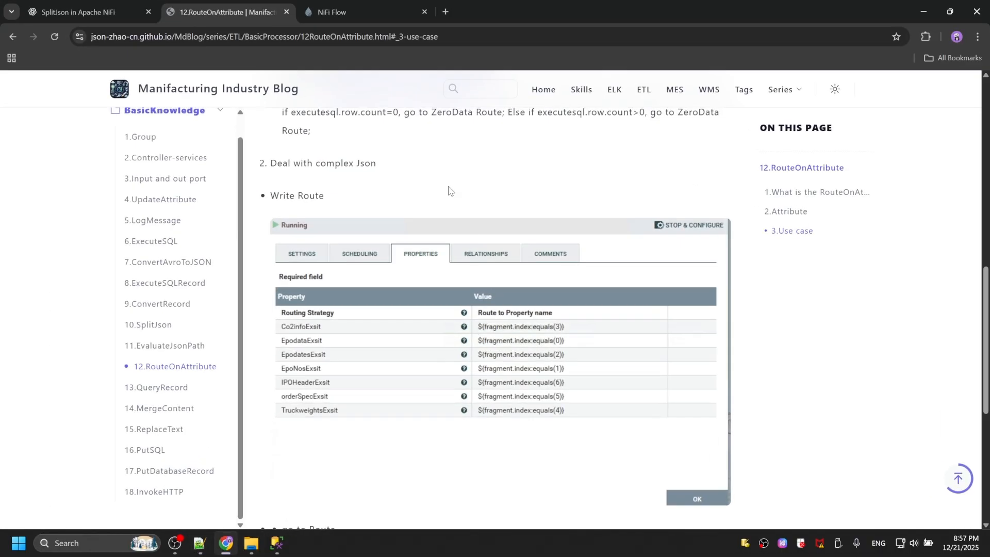
pyautogui.scroll(3, 441, 224)
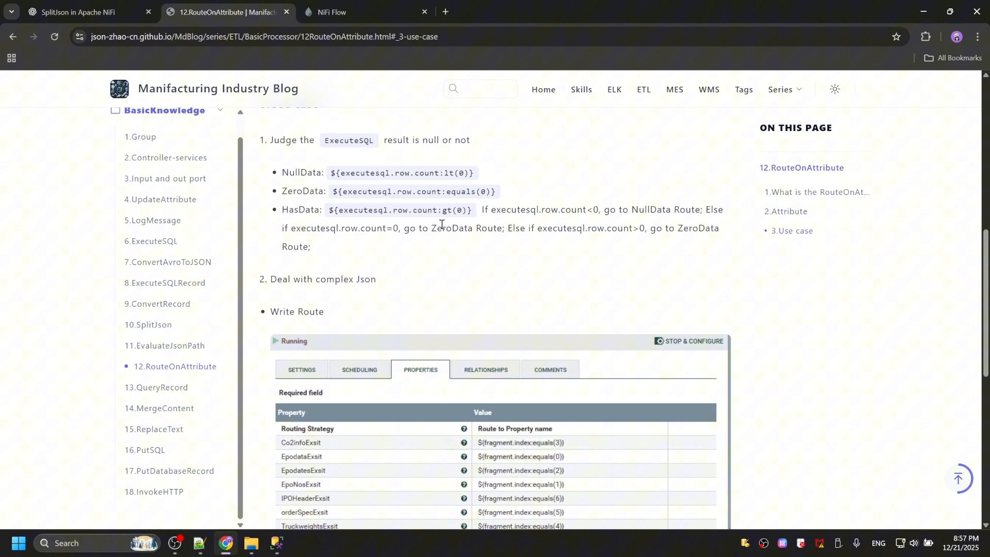
pyautogui.click(360, 14)
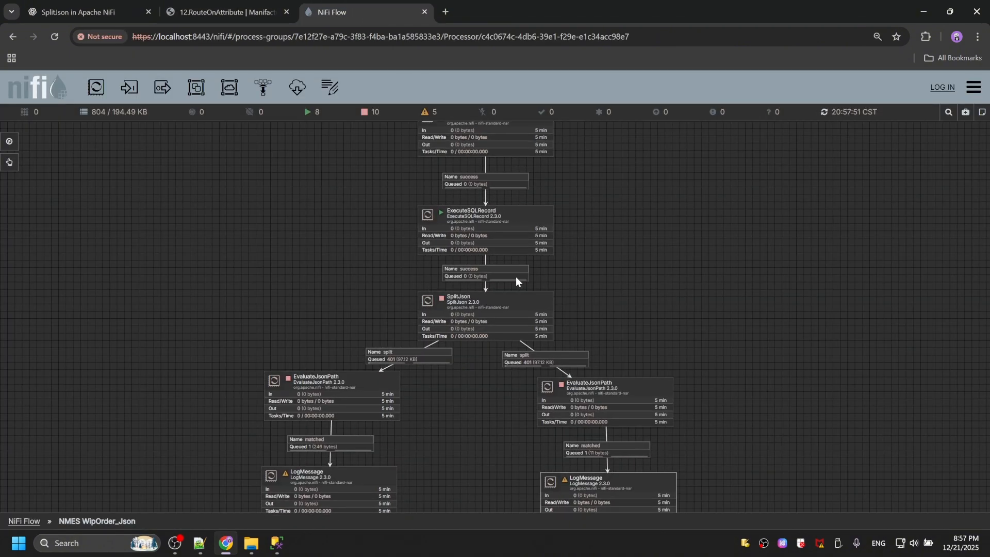
pyautogui.rightClick(657, 211)
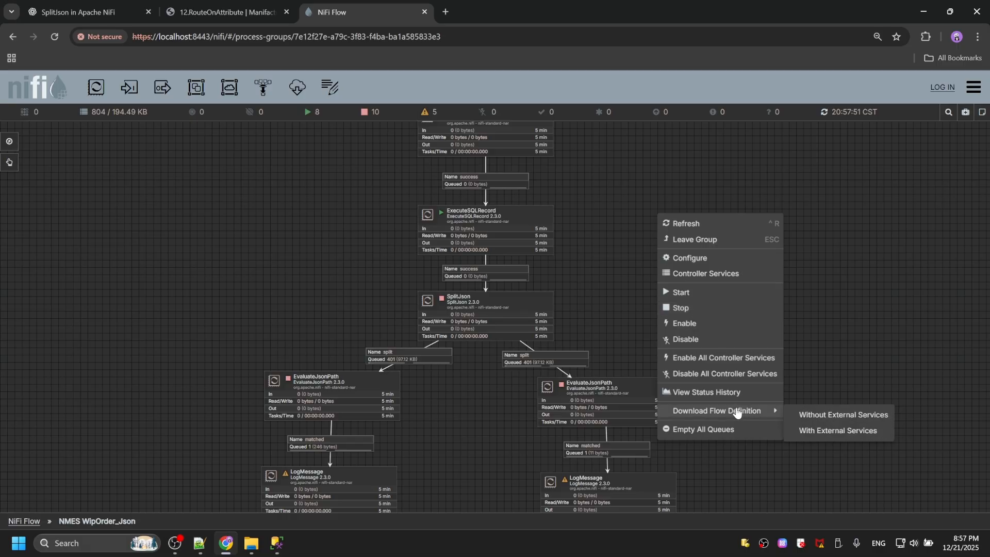
pyautogui.click(726, 434)
pyautogui.click(563, 329)
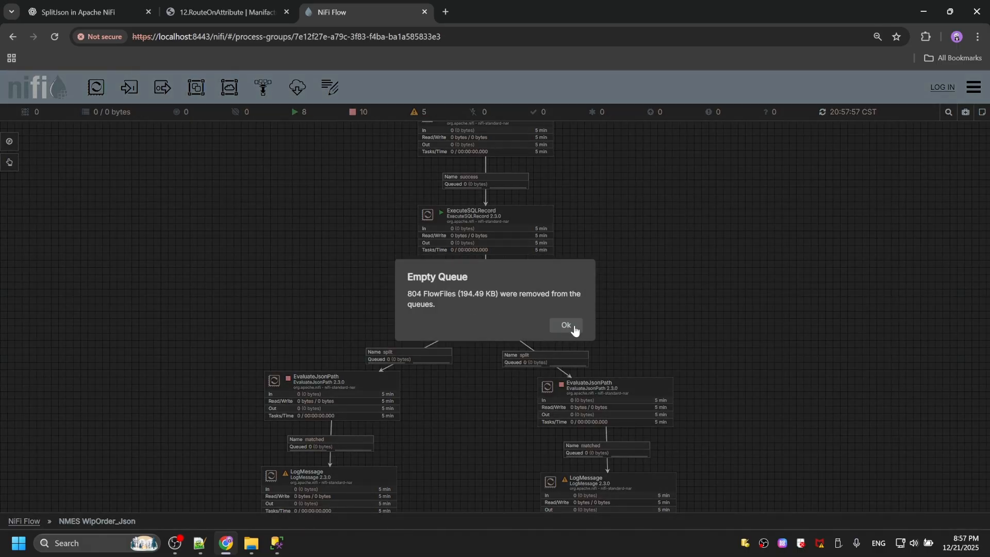
pyautogui.click(566, 326)
# Step: Stop the ExecuteSQLRecord processor and move it slightly closer to GenerateFlowFile
pyautogui.rightClick(490, 227)
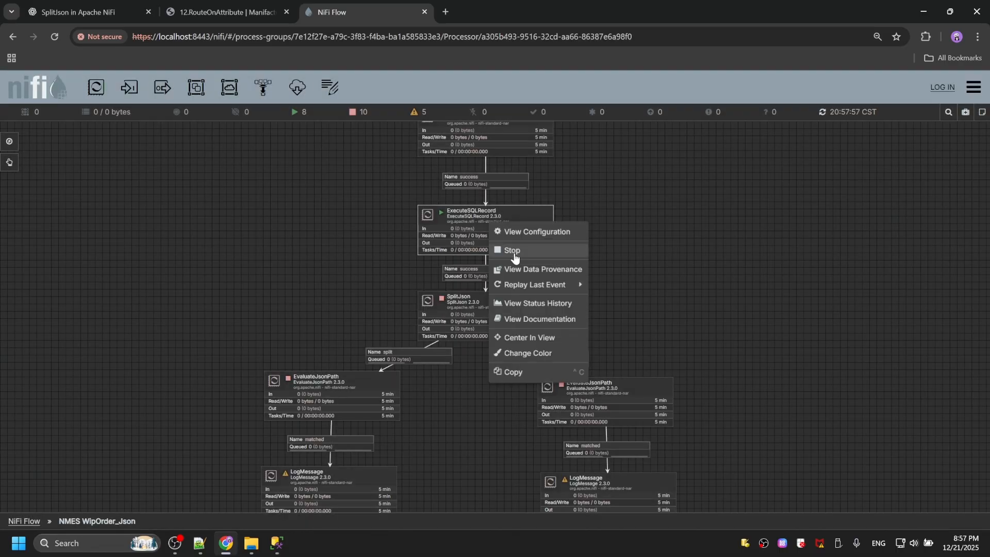
pyautogui.click(512, 251)
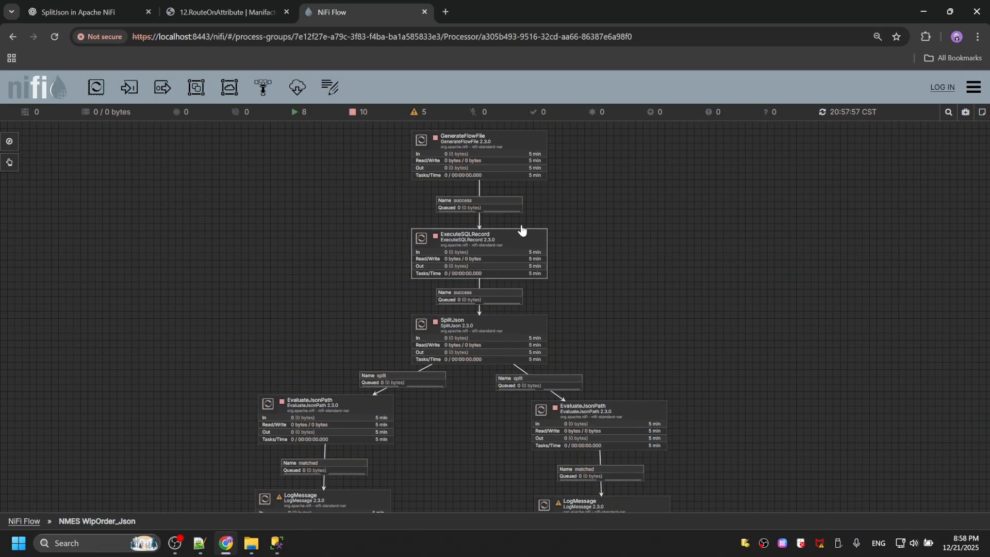
pyautogui.moveTo(521, 226); pyautogui.dragTo(518, 229)
pyautogui.moveTo(518, 229); pyautogui.dragTo(525, 224)
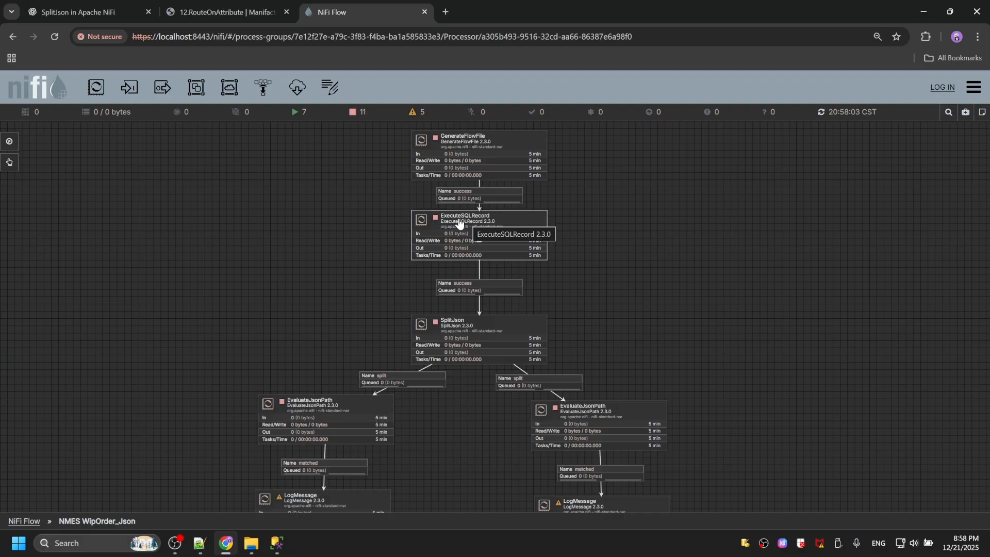
# Step: Add a RouteOnAttribute processor to the canvas beside the ExecuteSQLRecord and SplitJson processors
pyautogui.click(729, 205)
pyautogui.moveTo(96, 87); pyautogui.dragTo(284, 251)
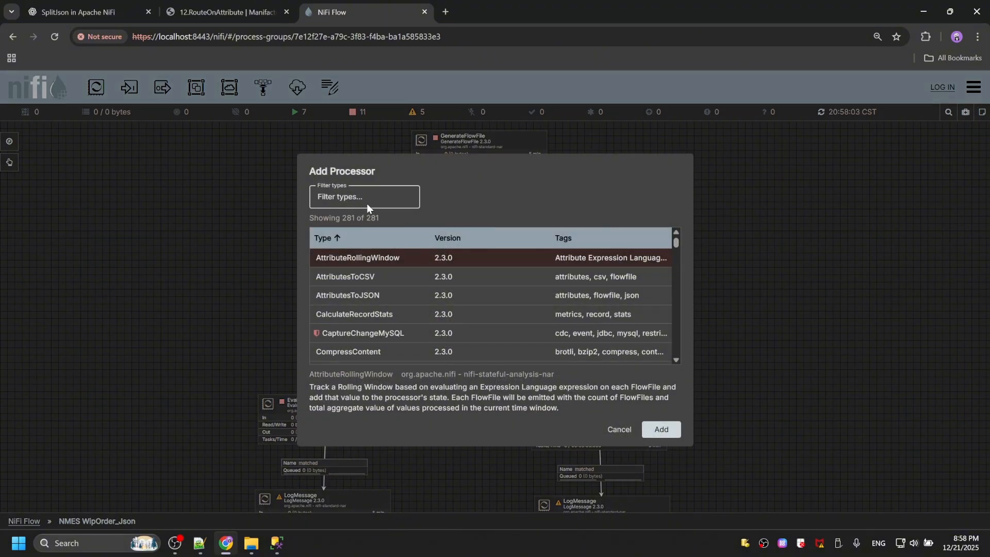
pyautogui.write('route')
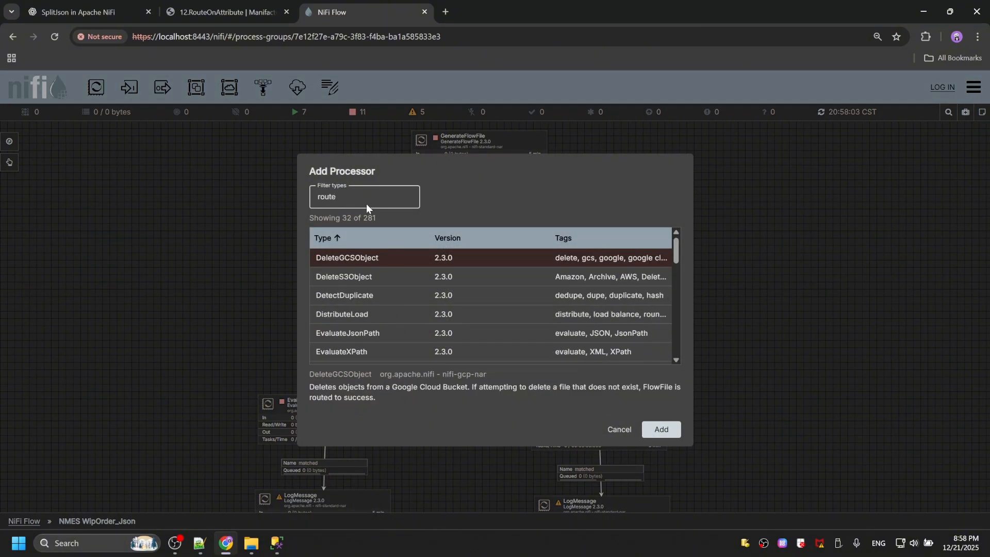
pyautogui.write('a')
pyautogui.press('BackSpace')
pyautogui.scroll(-3, 372, 313)
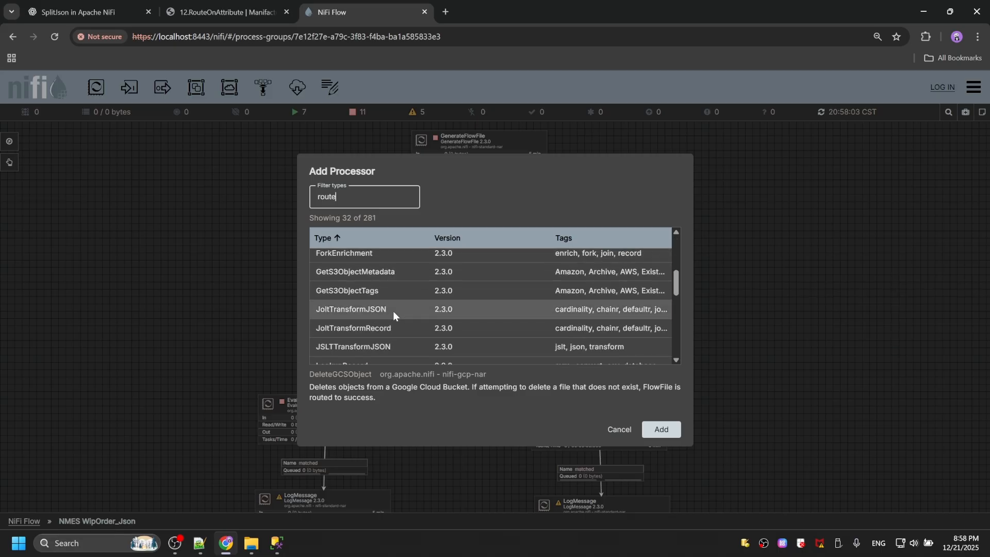
pyautogui.scroll(-2, 394, 310)
pyautogui.scroll(3, 379, 280)
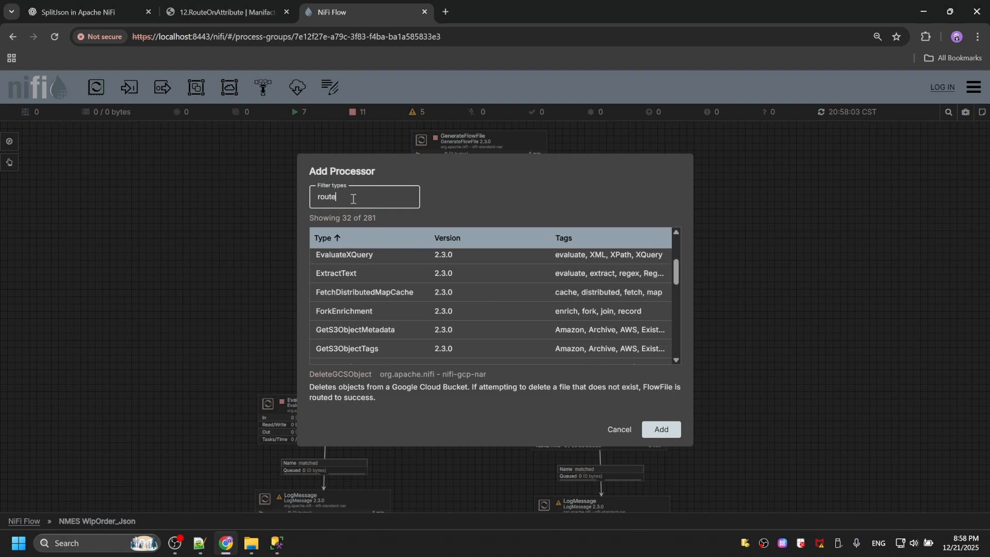
pyautogui.write('on')
pyautogui.doubleClick(357, 263)
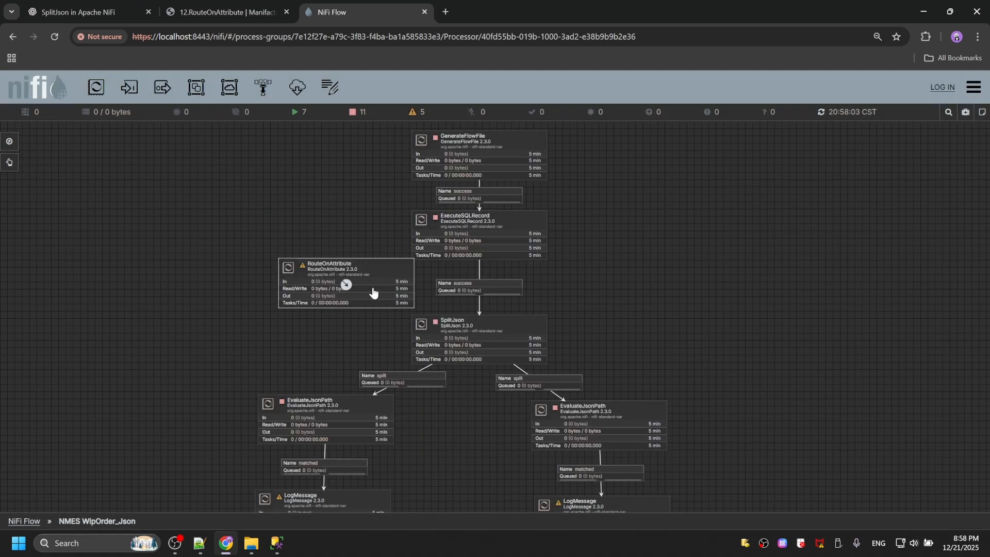
# Step: Route ExecuteSQLRecord's success relationship into RouteOnAttribute, pass its unmatched output to SplitJson, and remove the direct ExecuteSQLRecord-to-SplitJson connection
pyautogui.moveTo(376, 287); pyautogui.dragTo(453, 345)
pyautogui.click(337, 315)
pyautogui.click(661, 442)
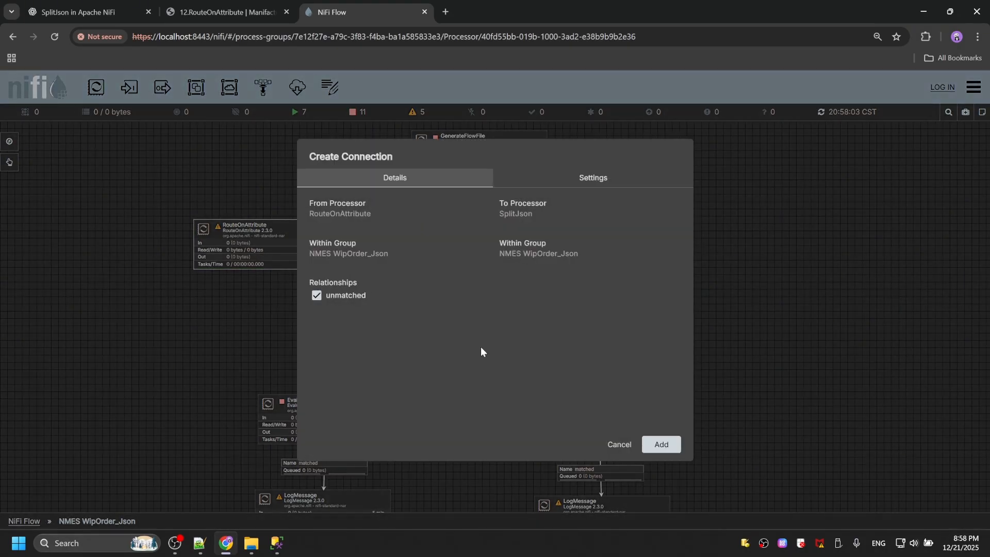
pyautogui.click(662, 444)
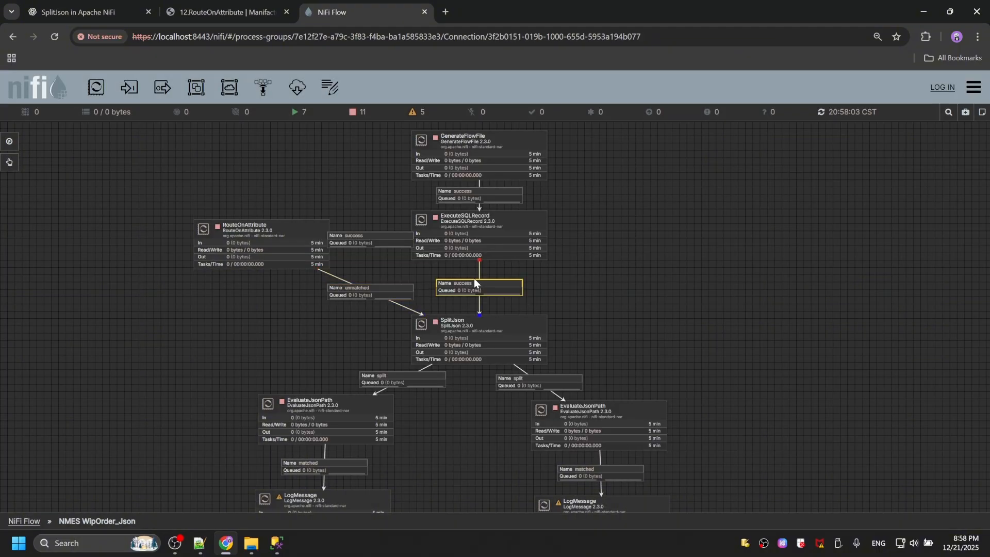
pyautogui.click(302, 249)
# Step: Open RouteOnAttribute's configuration, then copy the HasData expression ${executesql.row.count:gt(0)} from the blog's use case section
pyautogui.rightClick(240, 271)
pyautogui.click(258, 280)
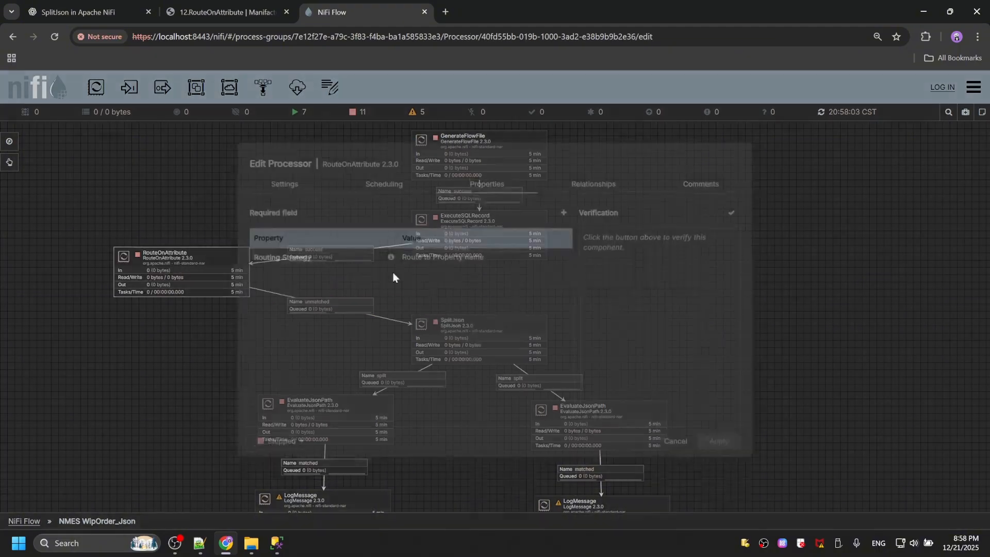
pyautogui.click(227, 11)
pyautogui.scroll(1, 403, 253)
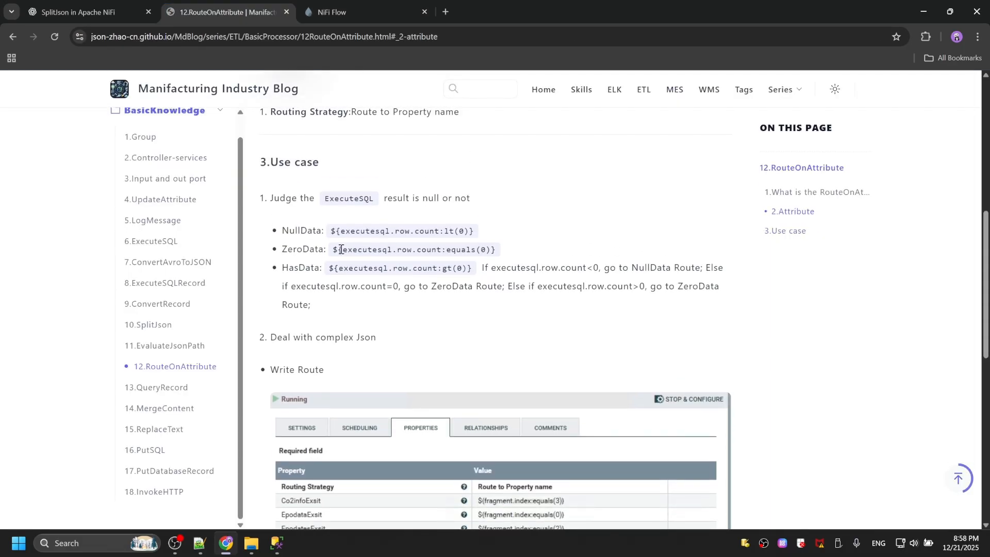
pyautogui.moveTo(338, 249); pyautogui.dragTo(475, 274)
pyautogui.hotkey('ctrl', 'c')
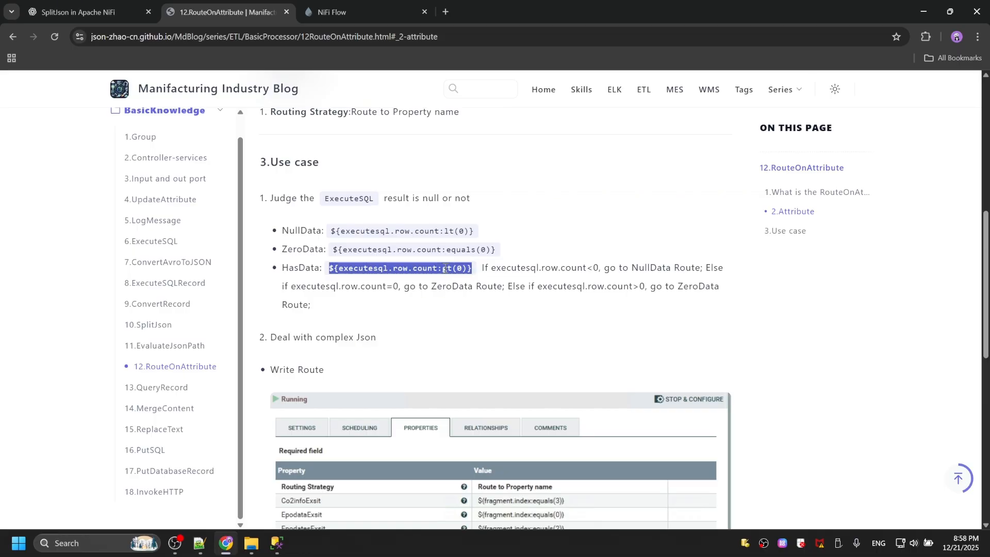
# Step: Try adding a HasData property with the value ${executesql.row.count:gt(0)} to RouteOnAttribute and verify the configuration
pyautogui.click(342, 13)
pyautogui.click(566, 209)
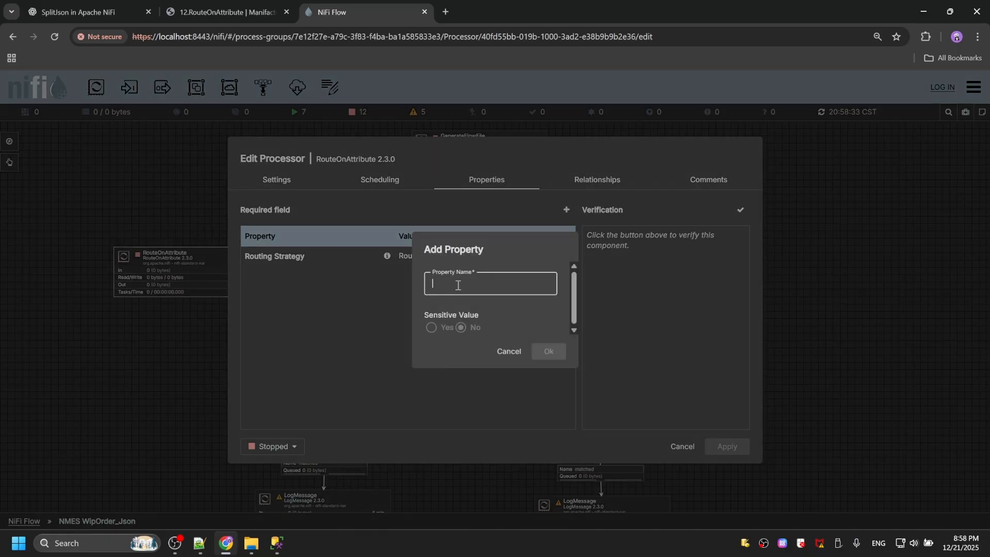
pyautogui.write('HasData')
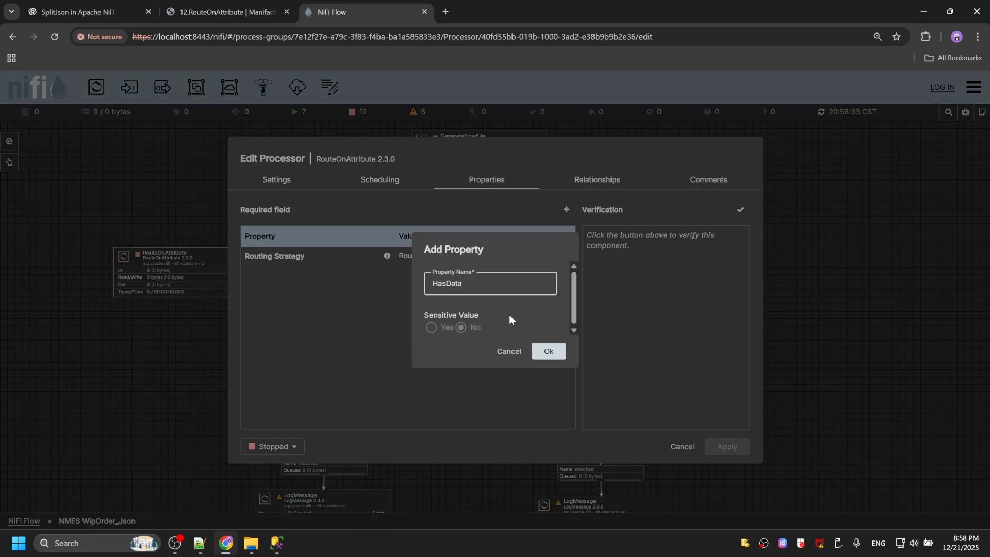
pyautogui.click(548, 351)
pyautogui.hotkey('ctrl', 'v')
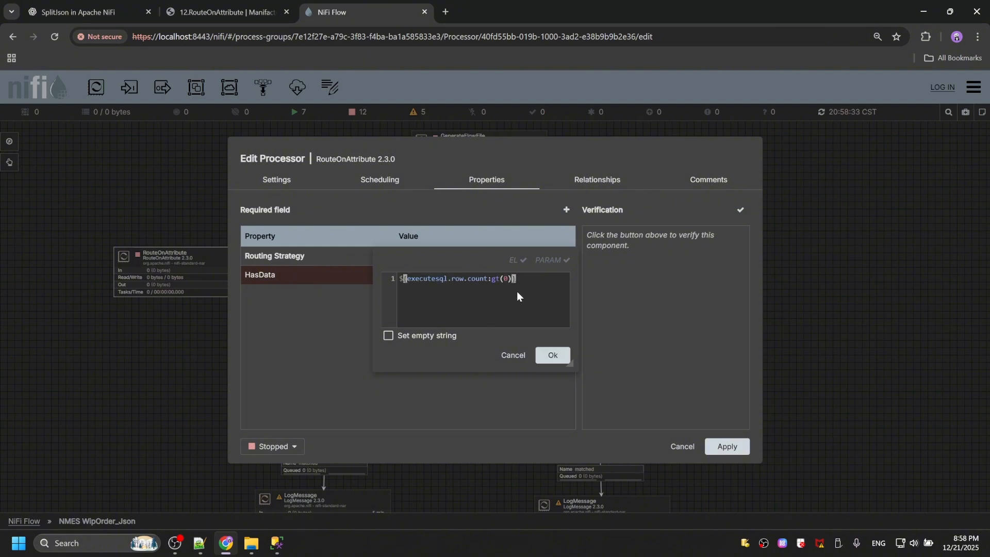
pyautogui.click(551, 355)
pyautogui.click(740, 210)
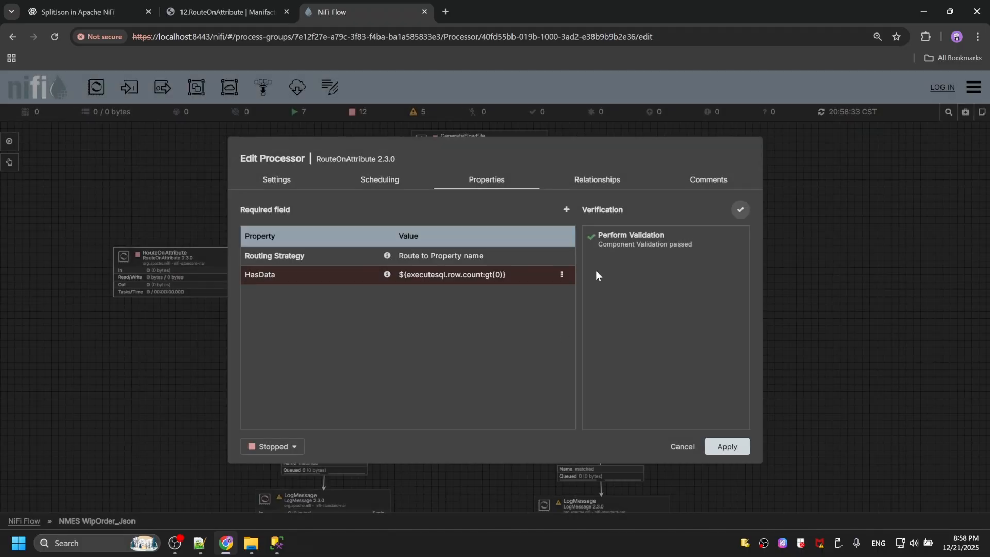
# Step: Try to set RouteOnAttribute's unmatched relationship to terminate automatically, then discard the configuration changes
pyautogui.click(605, 182)
pyautogui.click(277, 236)
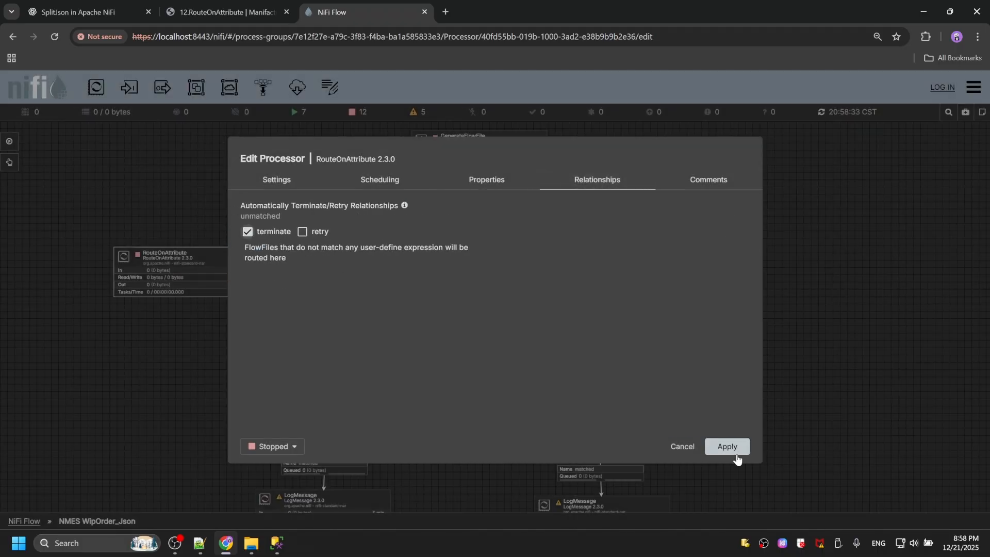
pyautogui.click(730, 448)
pyautogui.click(722, 478)
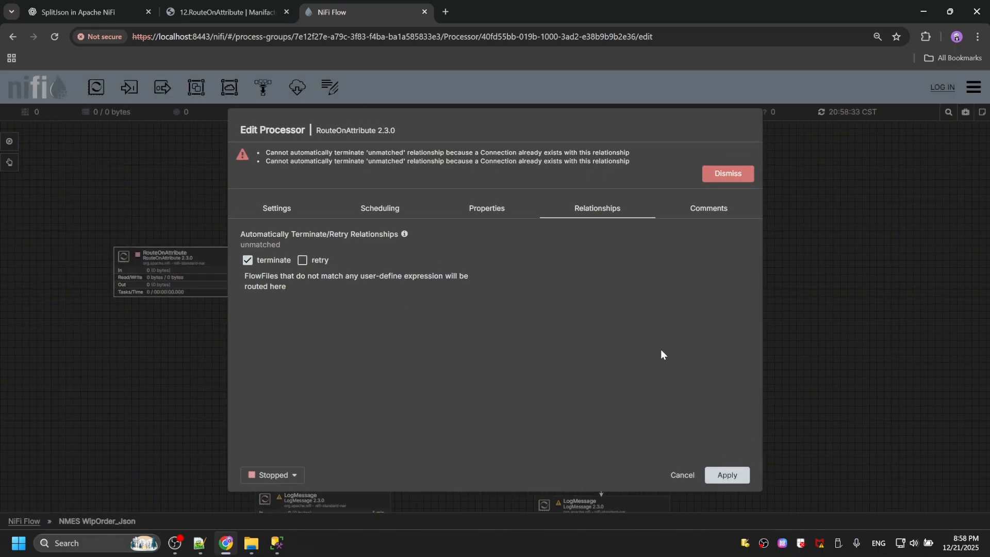
pyautogui.click(729, 475)
pyautogui.click(682, 480)
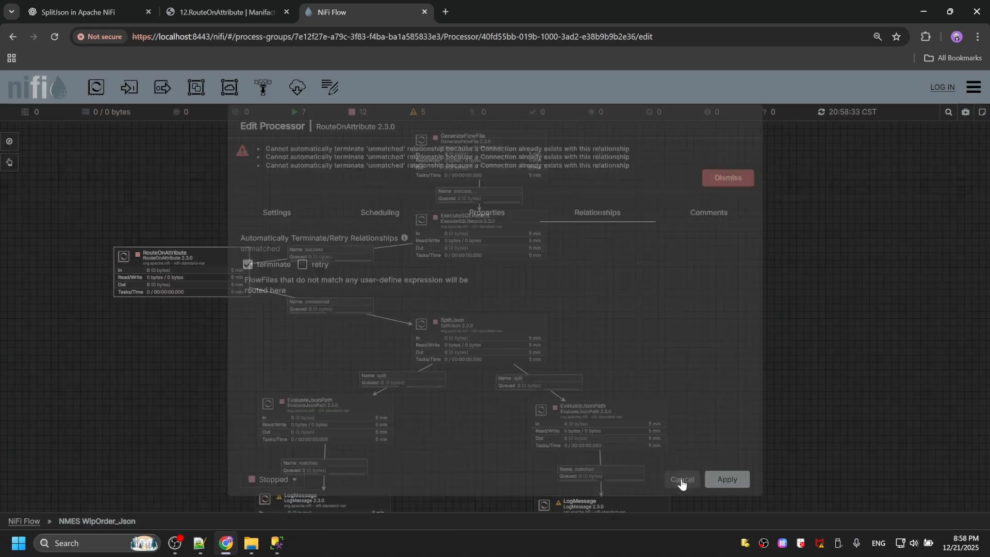
# Step: Delete the unmatched connection between RouteOnAttribute and SplitJson
pyautogui.click(314, 302)
pyautogui.press('Delete')
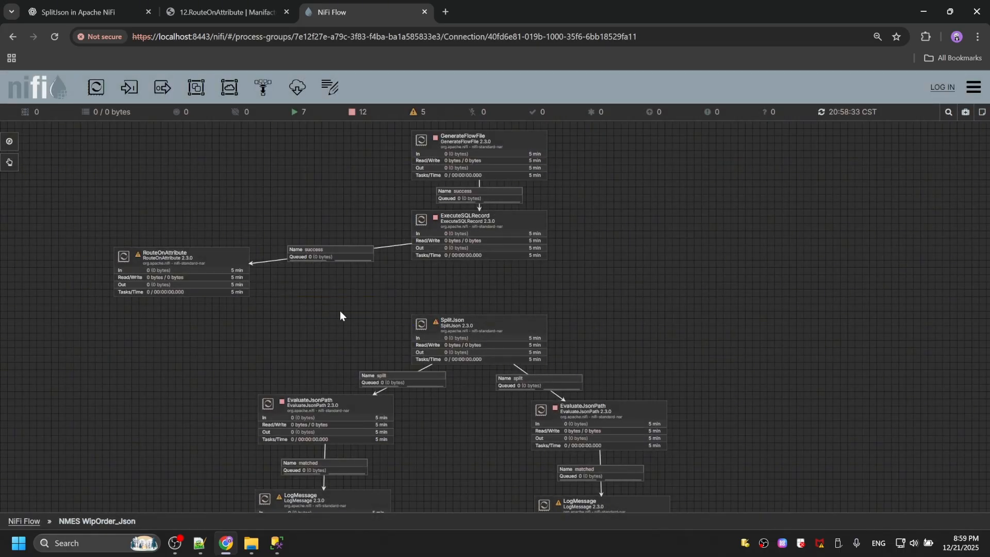
pyautogui.moveTo(188, 280); pyautogui.dragTo(430, 353)
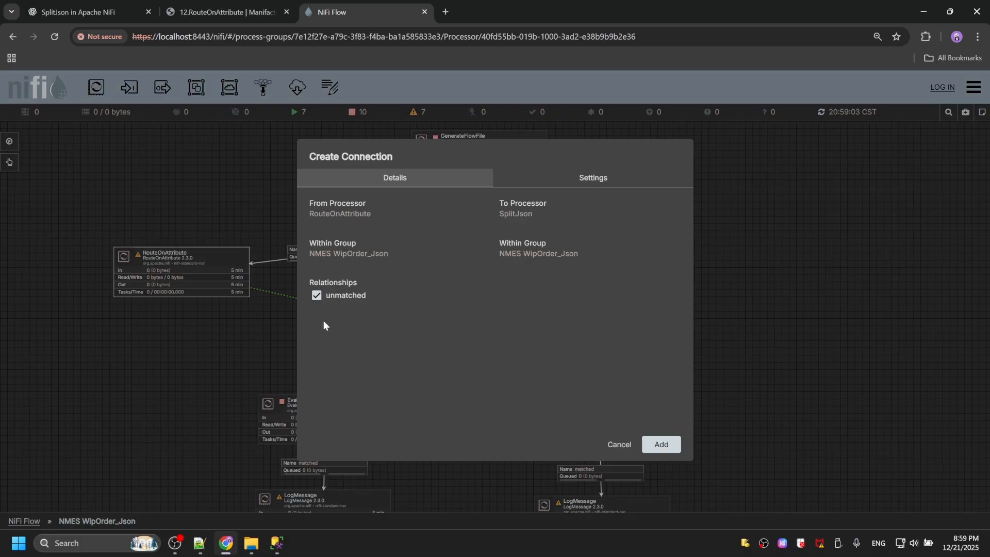
pyautogui.click(344, 297)
pyautogui.click(599, 180)
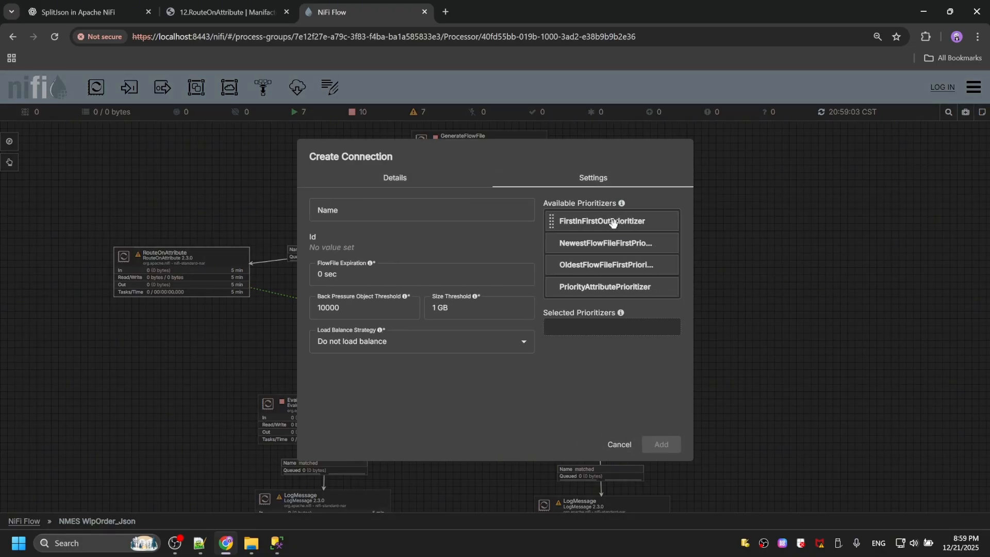
pyautogui.moveTo(624, 221); pyautogui.dragTo(626, 332)
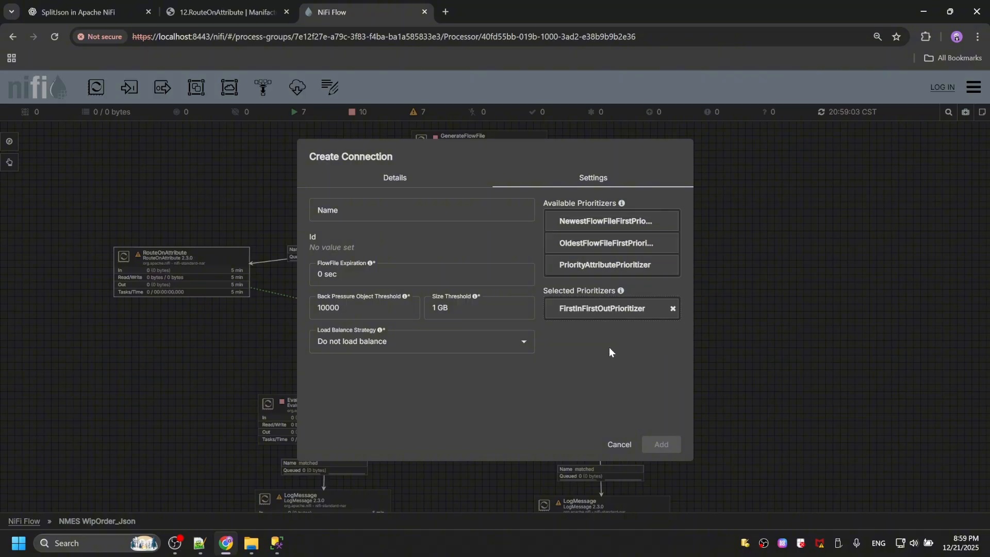
pyautogui.click(635, 447)
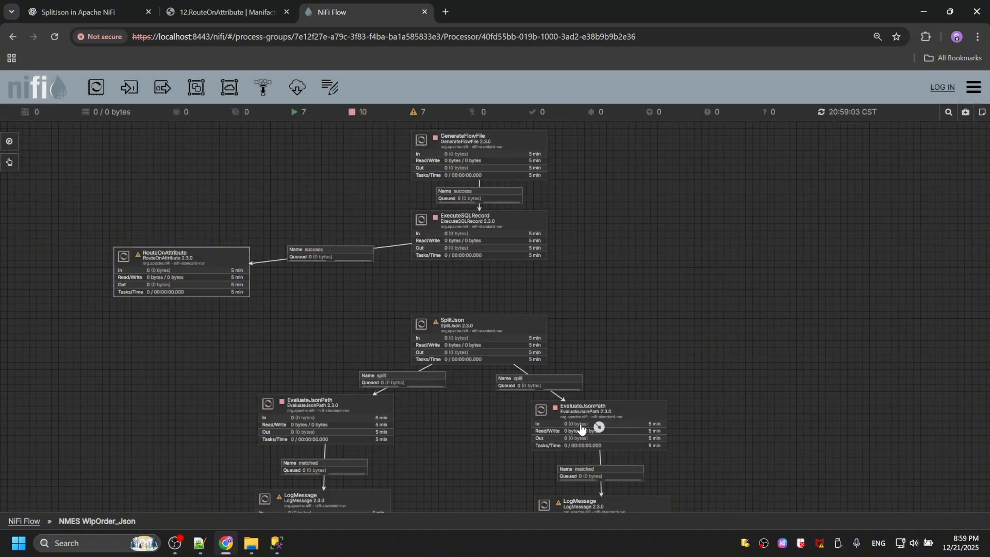
# Step: Add a HasData property with the value ${executesql.row.count:gt(0)} to RouteOnAttribute and apply the configuration
pyautogui.doubleClick(236, 267)
pyautogui.click(498, 180)
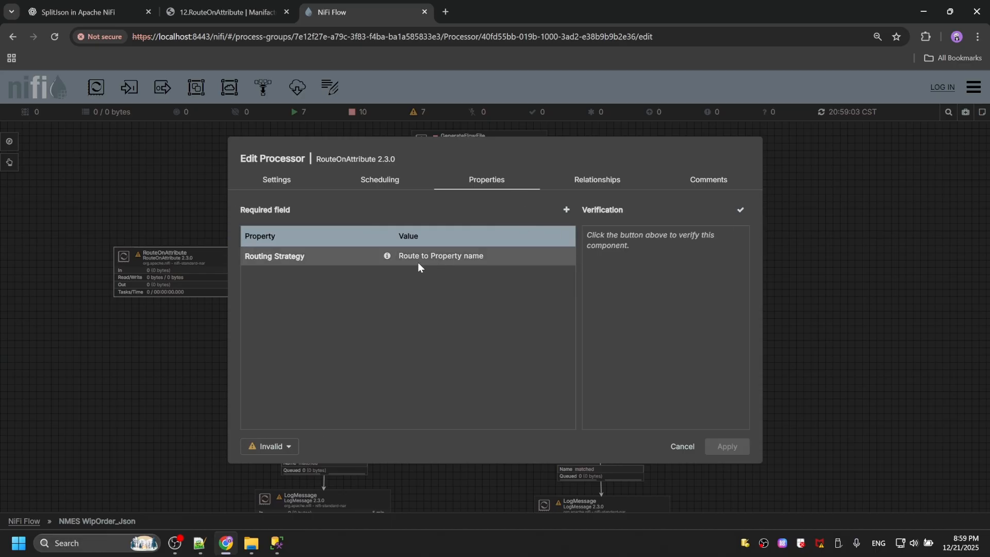
pyautogui.click(566, 209)
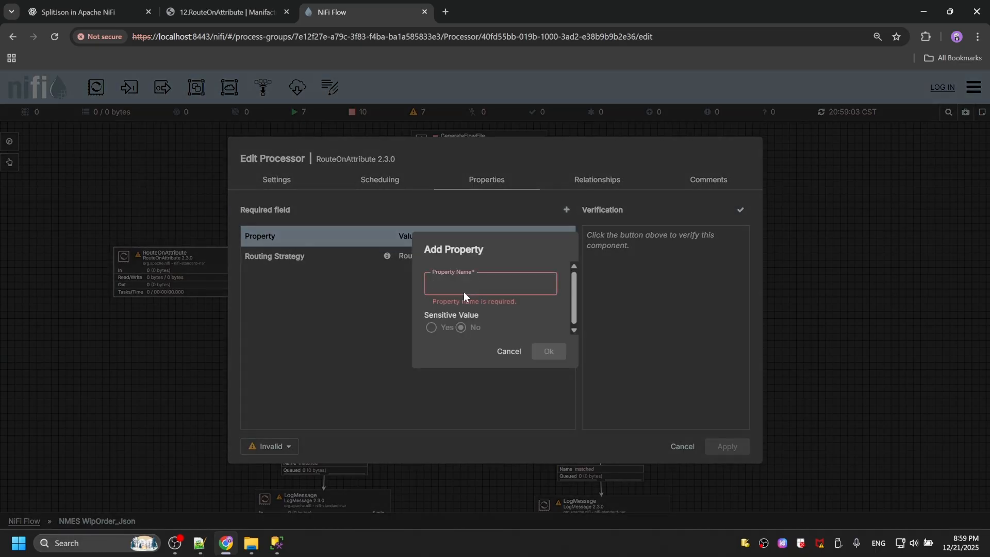
pyautogui.write('HAA')
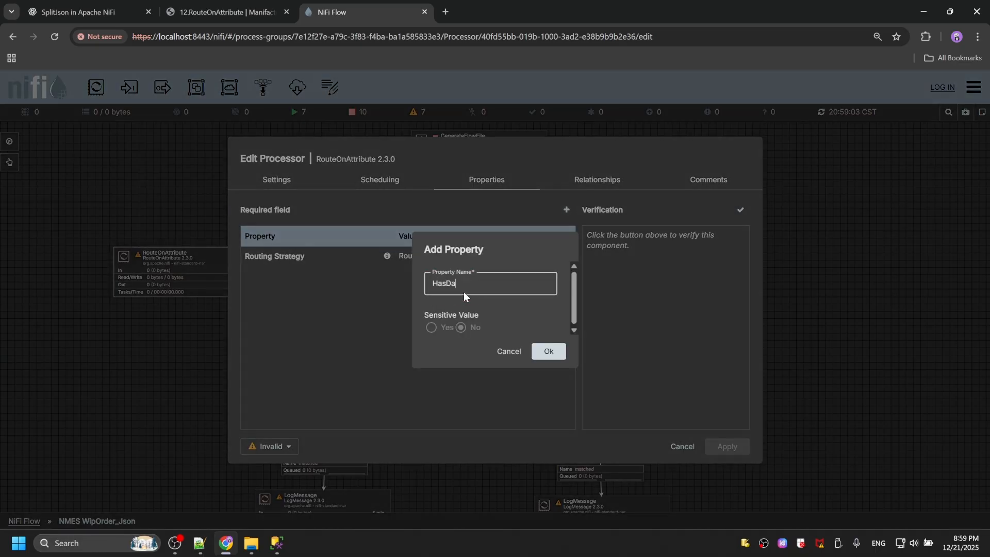
pyautogui.click(548, 351)
pyautogui.hotkey('ctrl', 'v')
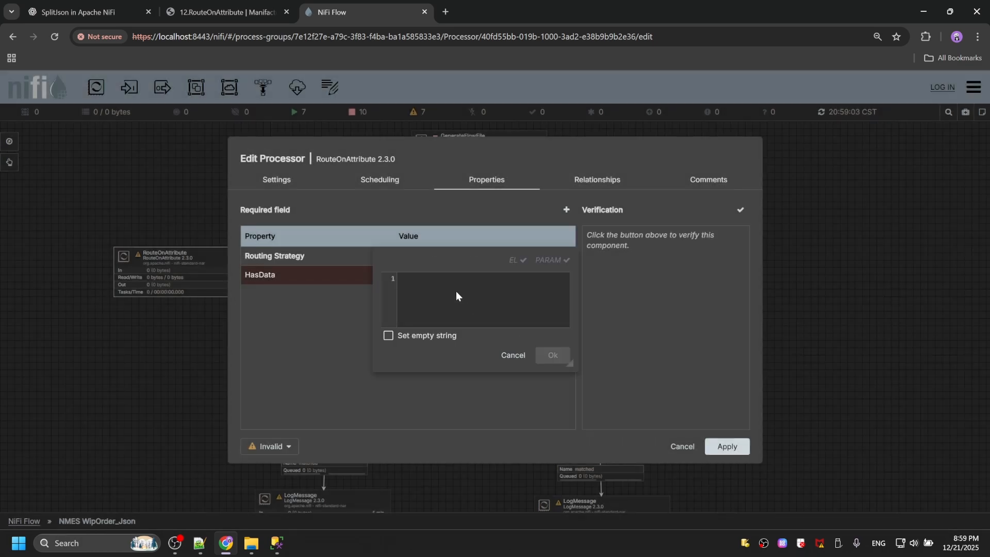
pyautogui.click(551, 355)
pyautogui.click(727, 446)
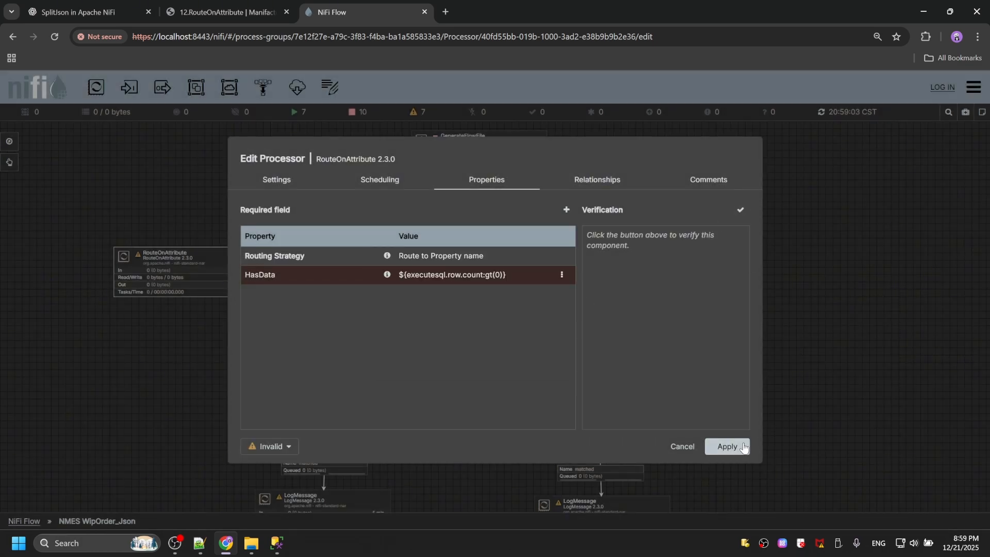
# Step: Reopen RouteOnAttribute's configuration, run the property verification and close it without changes
pyautogui.rightClick(232, 269)
pyautogui.click(260, 275)
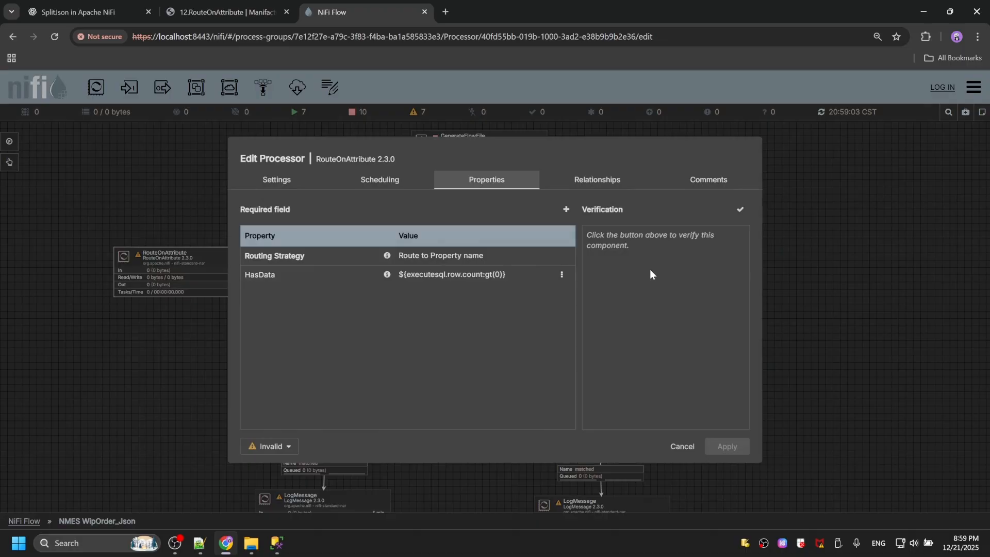
pyautogui.click(740, 209)
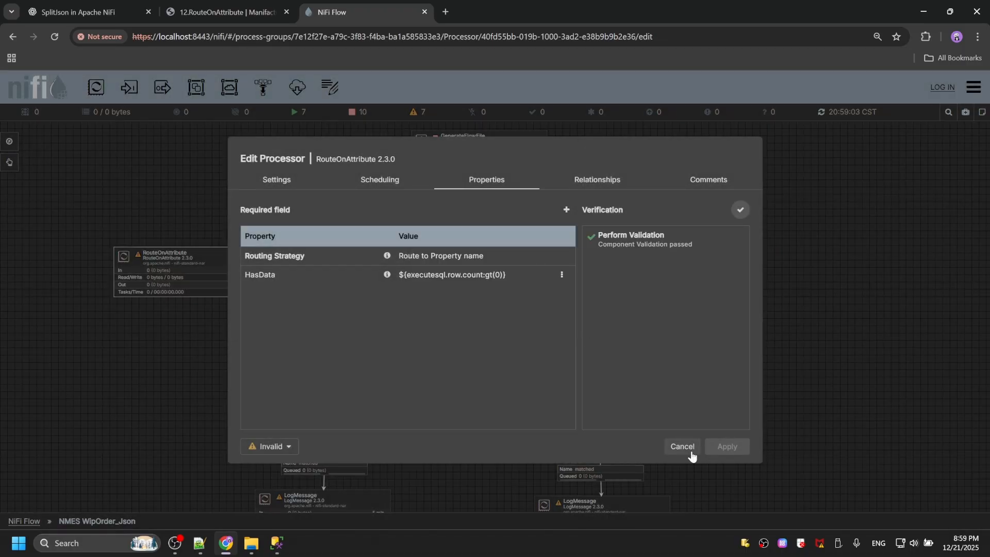
pyautogui.click(682, 446)
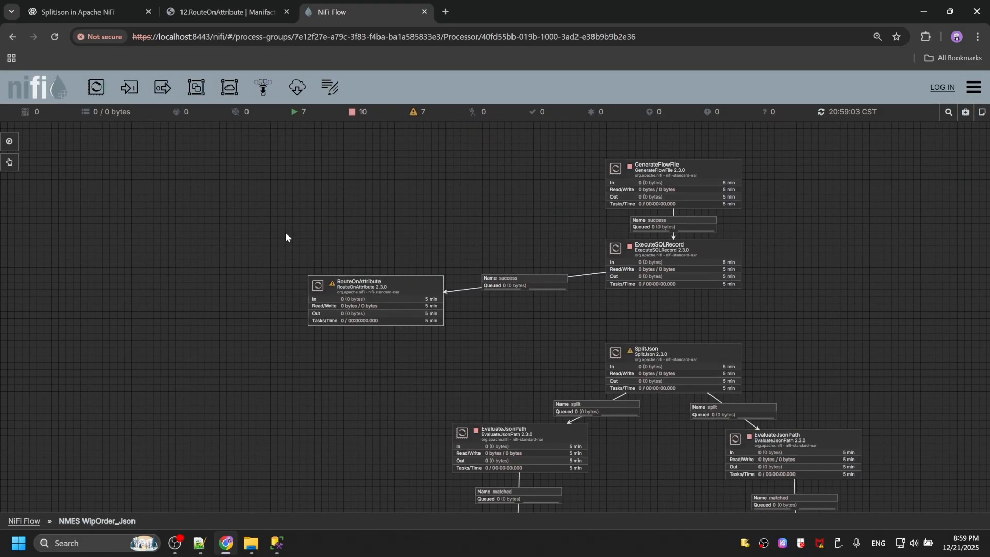
# Step: Duplicate the LogMessage processor below EvaluateJsonPath and place the copy beside RouteOnAttribute
pyautogui.moveTo(452, 444); pyautogui.dragTo(438, 315)
pyautogui.moveTo(506, 333); pyautogui.dragTo(504, 466)
pyautogui.moveTo(351, 456); pyautogui.dragTo(370, 257)
pyautogui.click(550, 355)
pyautogui.hotkey('ctrl', 'c')
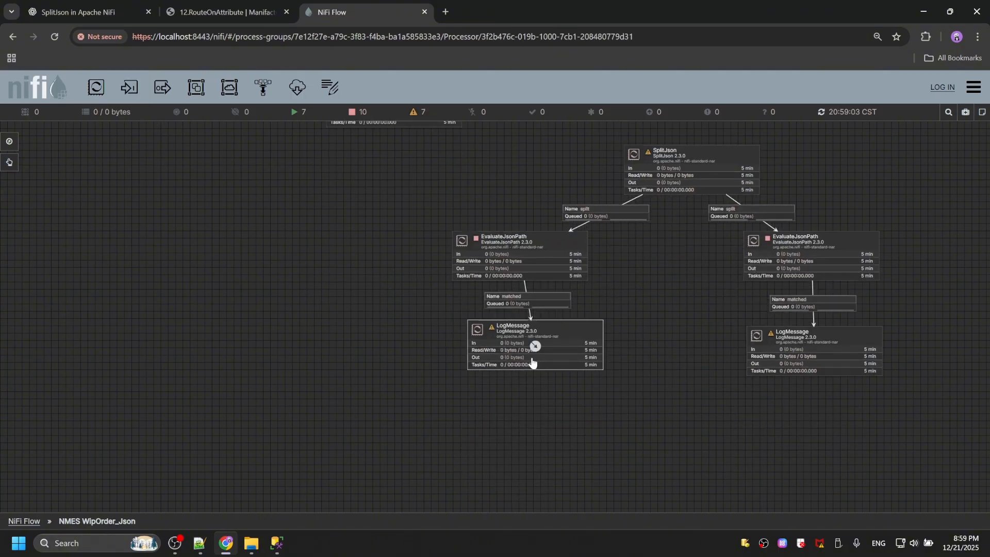
pyautogui.hotkey('ctrl', 'v')
pyautogui.moveTo(585, 354); pyautogui.dragTo(202, 175)
pyautogui.moveTo(307, 199); pyautogui.dragTo(319, 381)
pyautogui.moveTo(228, 351); pyautogui.dragTo(234, 284)
pyautogui.click(409, 288)
# Step: Create a connection from RouteOnAttribute to the copied LogMessage processor
pyautogui.moveTo(335, 299); pyautogui.dragTo(209, 273)
pyautogui.click(317, 315)
pyautogui.click(655, 437)
# Step: In the copied LogMessage processor's properties, set the Log Level to warn
pyautogui.rightClick(201, 260)
pyautogui.click(234, 271)
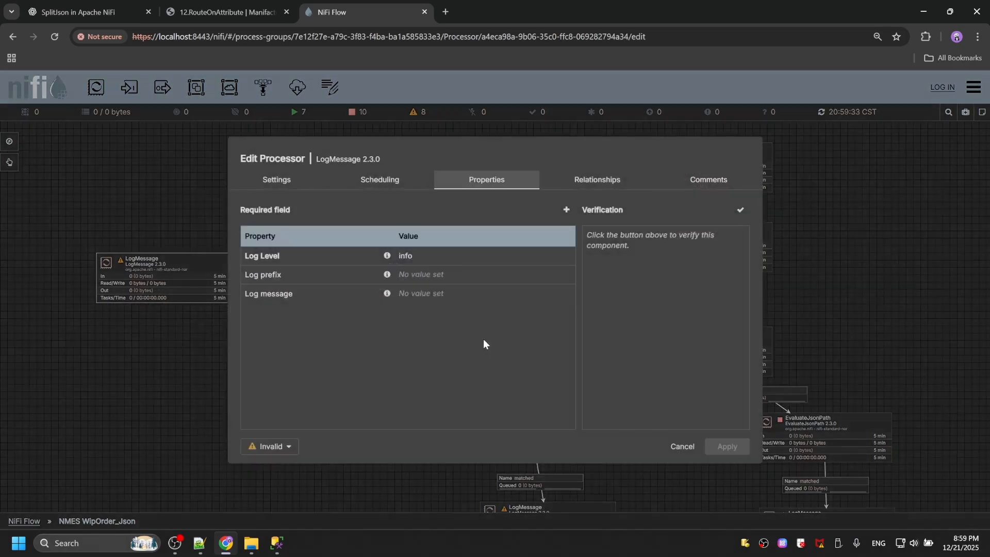
pyautogui.click(427, 275)
pyautogui.click(512, 356)
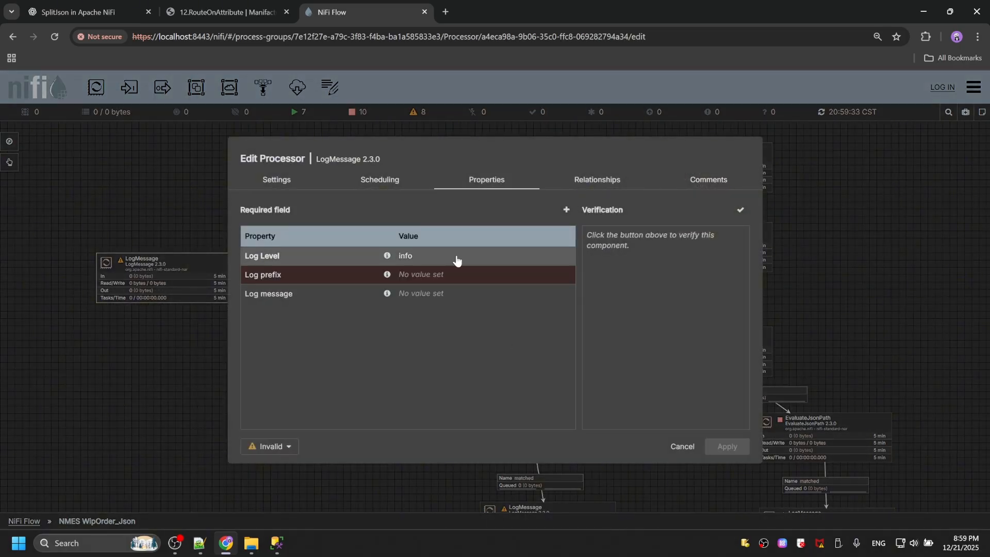
pyautogui.click(453, 257)
pyautogui.write('w')
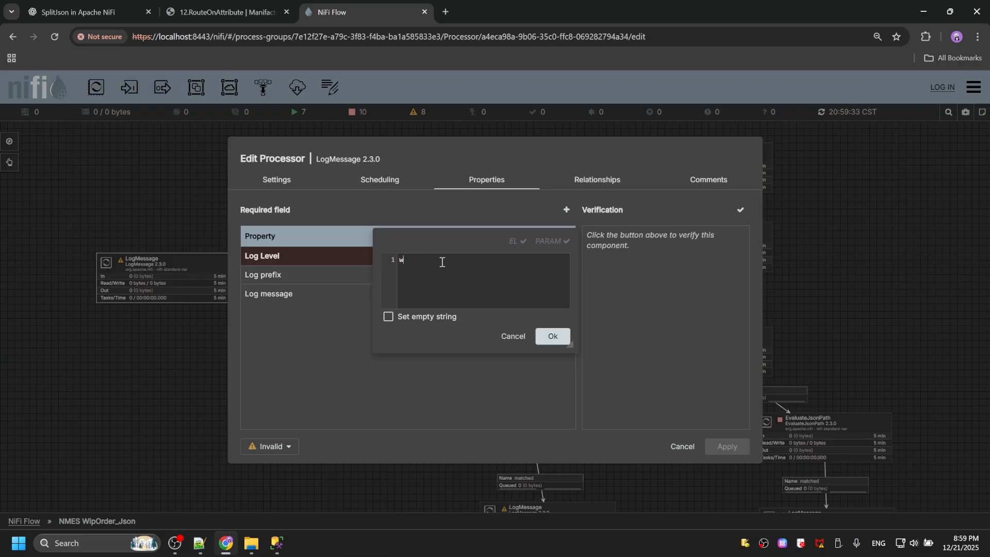
pyautogui.write('arn')
pyautogui.click(553, 336)
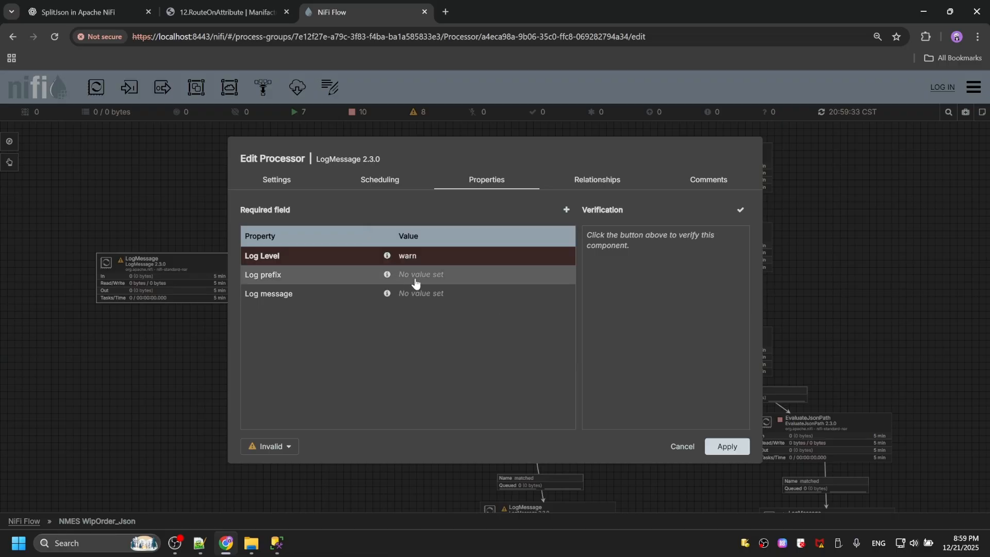
# Step: Set the copied LogMessage's Log prefix to WipOrder_Test, enter a Log message starting "The database table wipOrder has no", and apply
pyautogui.click(417, 283)
pyautogui.write('WipOrder_Test')
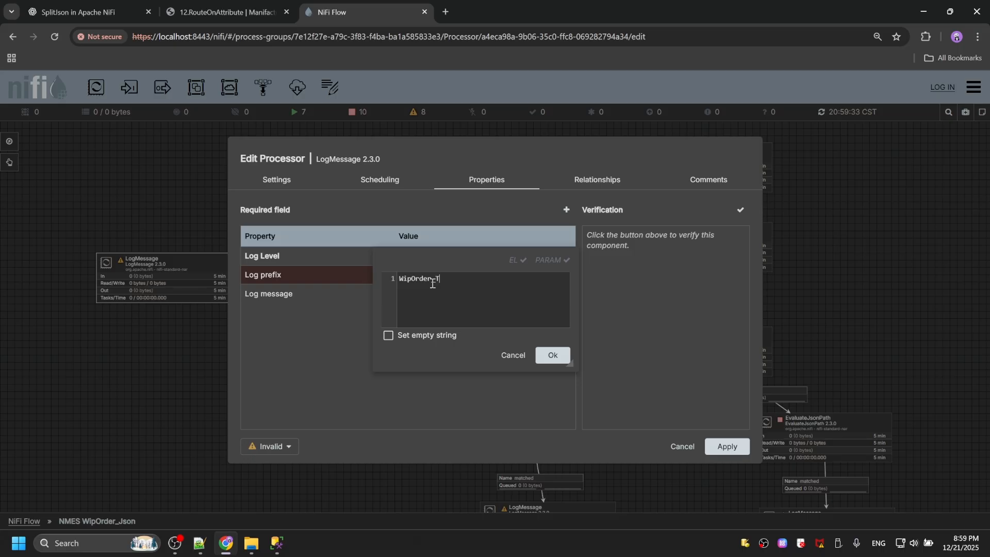
pyautogui.click(552, 356)
pyautogui.click(420, 295)
pyautogui.write('T')
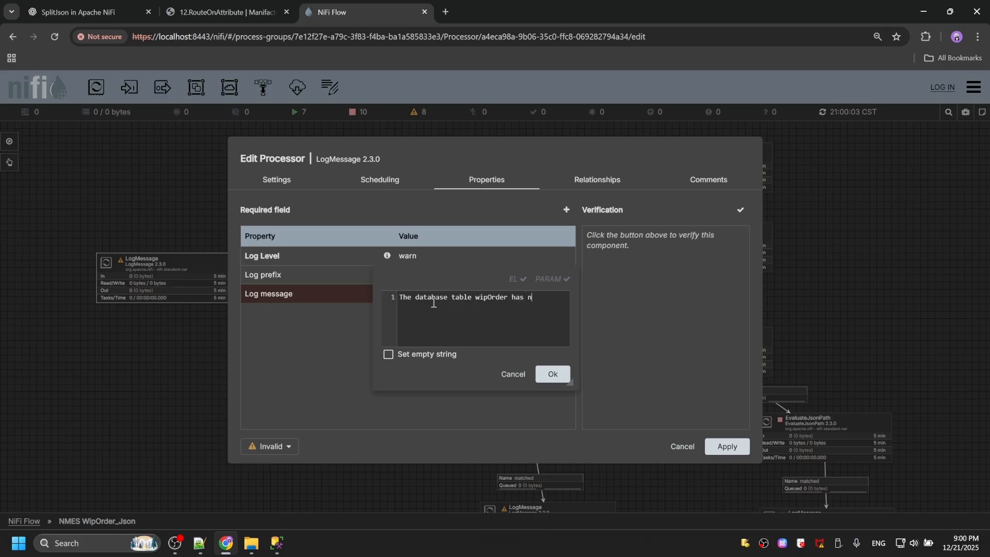
pyautogui.click(553, 372)
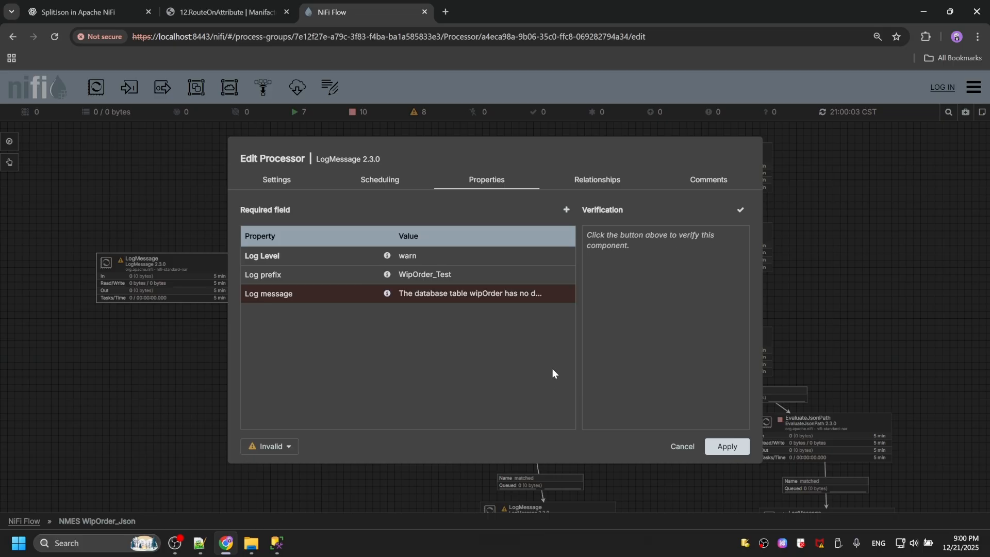
pyautogui.click(727, 445)
# Step: Set the copied LogMessage processor's success relationship to terminate automatically and apply the change
pyautogui.rightClick(196, 269)
pyautogui.click(222, 280)
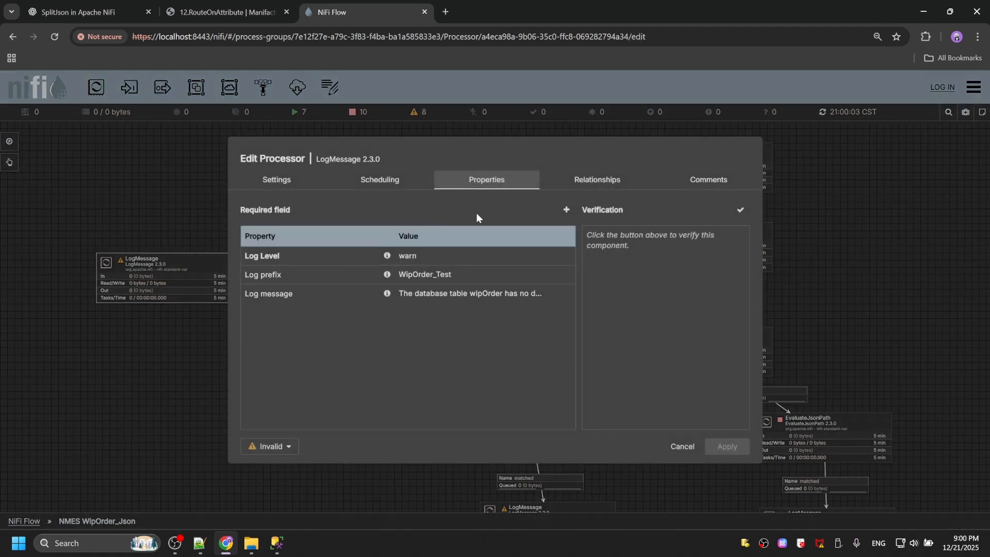
pyautogui.click(586, 181)
pyautogui.click(248, 231)
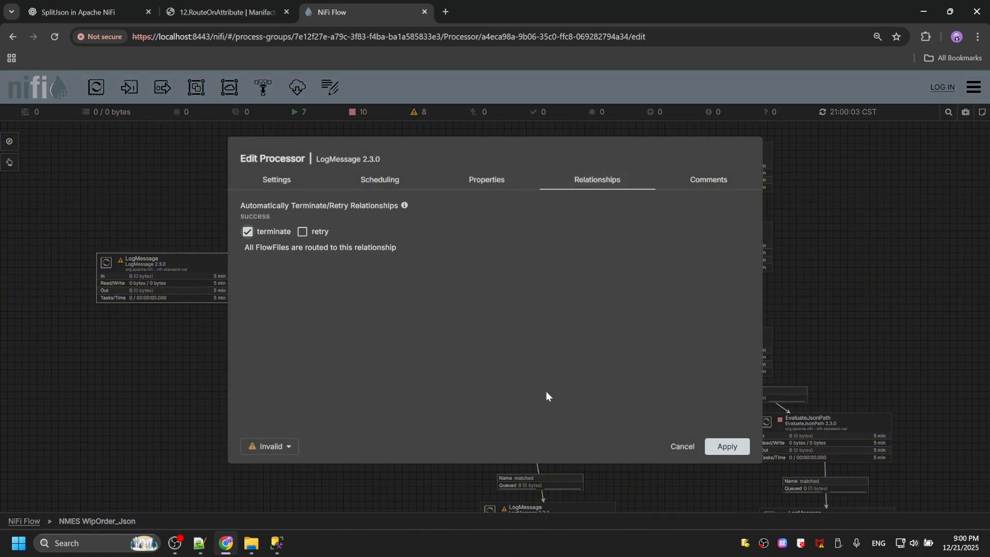
pyautogui.click(724, 447)
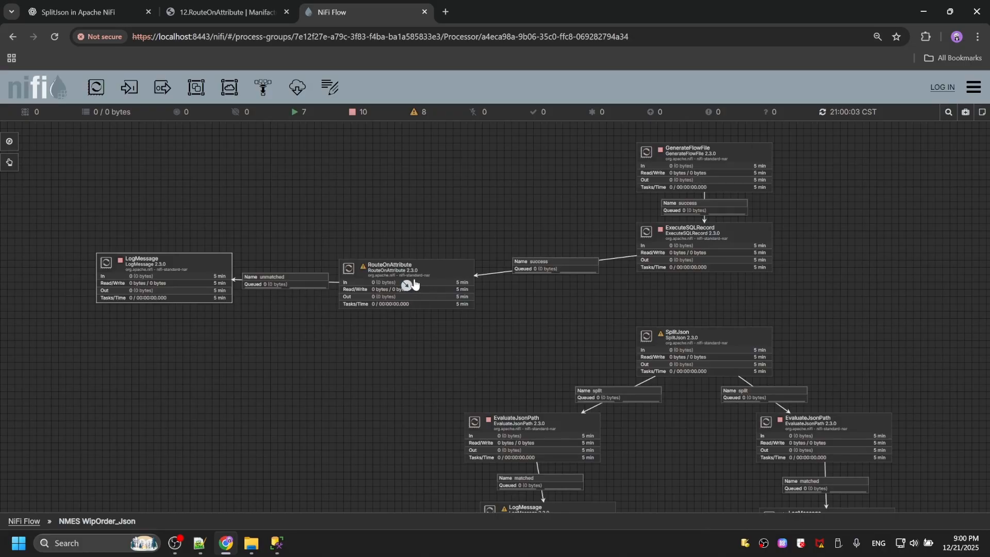
# Step: Connect RouteOnAttribute to SplitJson using the HasData relationship and refresh the canvas
pyautogui.click(713, 349)
pyautogui.moveTo(713, 349); pyautogui.dragTo(713, 348)
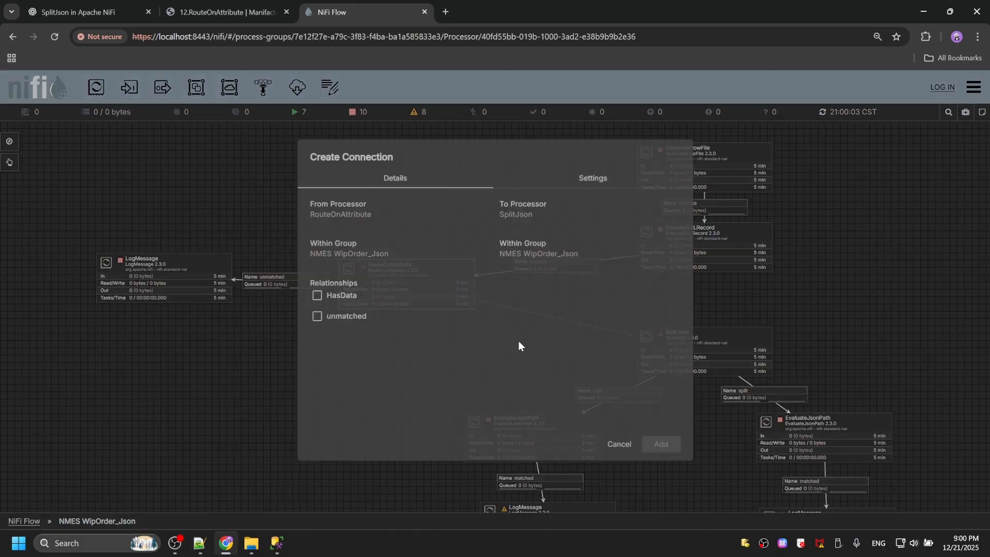
pyautogui.click(338, 302)
pyautogui.click(662, 444)
pyautogui.rightClick(758, 291)
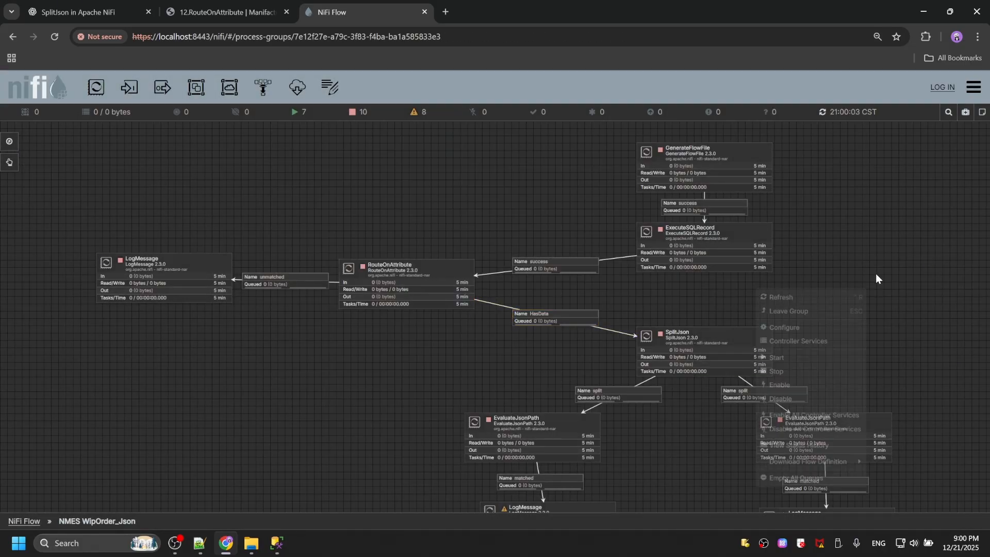
pyautogui.click(856, 286)
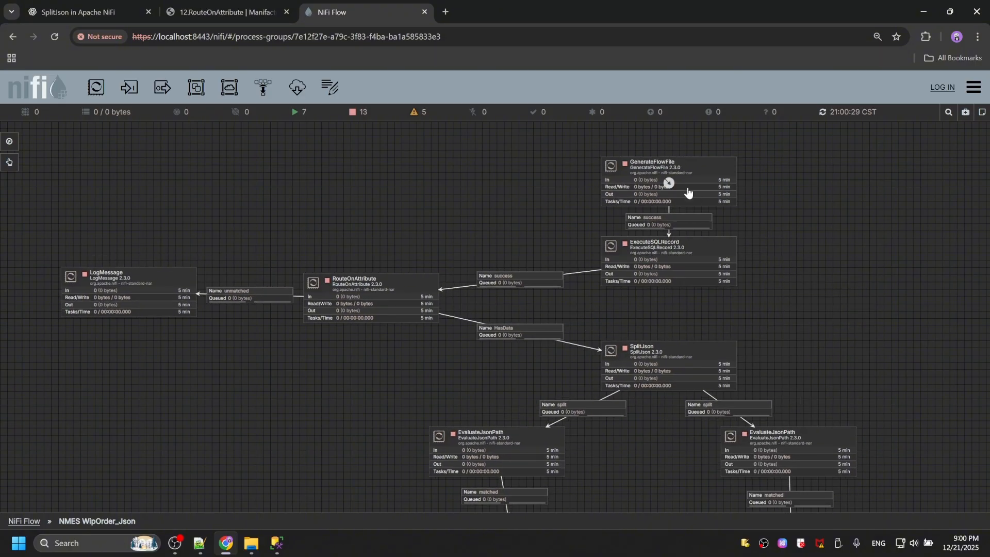
# Step: Run GenerateFlowFile once, start ExecuteSQLRecord, and refresh the flow
pyautogui.rightClick(688, 191)
pyautogui.click(721, 234)
pyautogui.rightClick(702, 265)
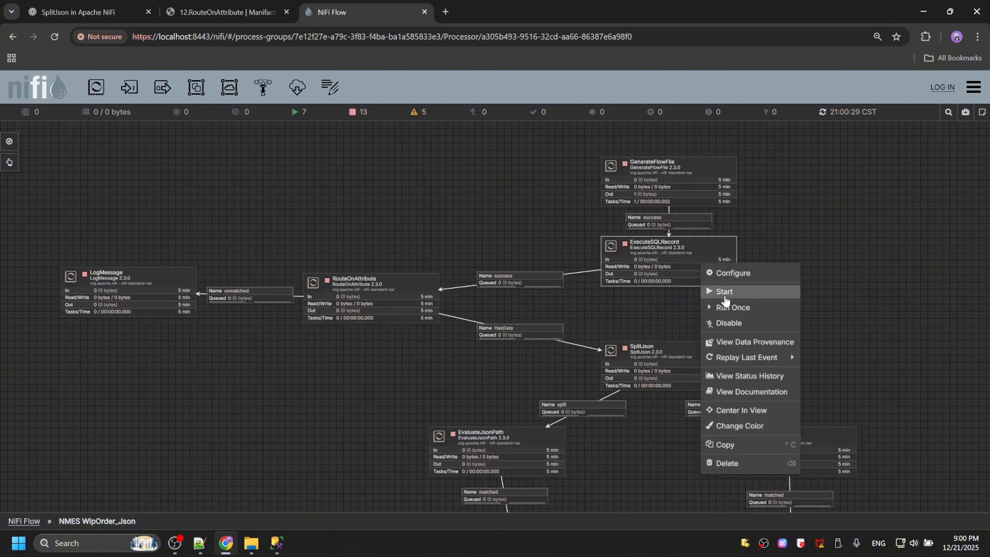
pyautogui.click(724, 294)
pyautogui.rightClick(797, 249)
pyautogui.click(817, 257)
# Step: Run RouteOnAttribute once on the queued FlowFile and refresh the flow
pyautogui.click(398, 292)
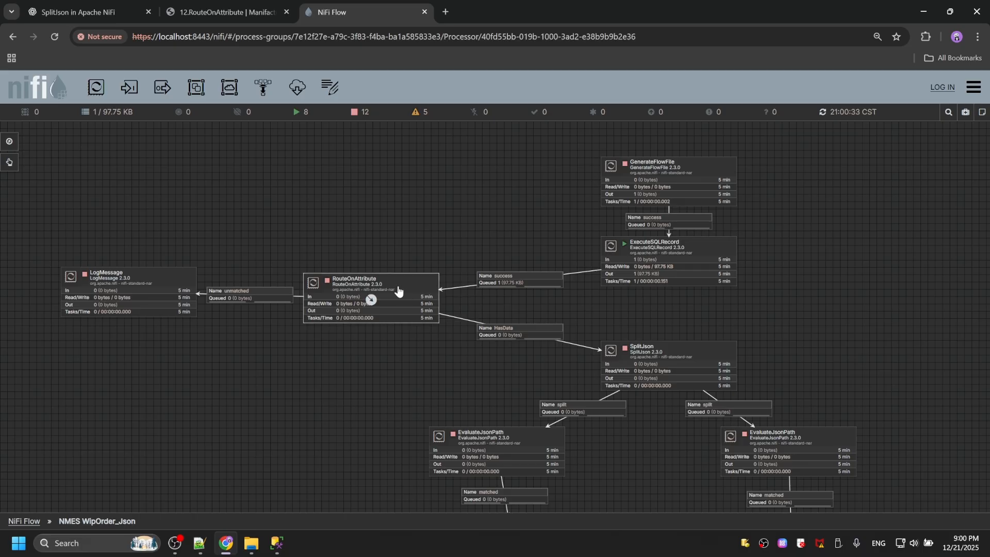
pyautogui.rightClick(398, 291)
pyautogui.click(435, 323)
pyautogui.rightClick(389, 180)
pyautogui.click(415, 188)
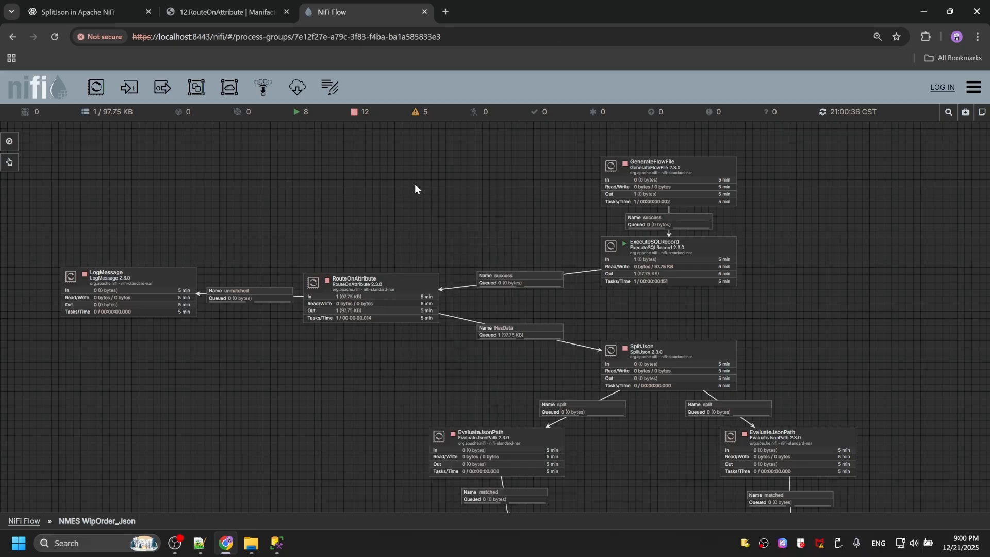
# Step: List the HasData queue, examine its FlowFile's row count and record count attributes, and return to the flow
pyautogui.click(503, 335)
pyautogui.rightClick(503, 335)
pyautogui.click(528, 382)
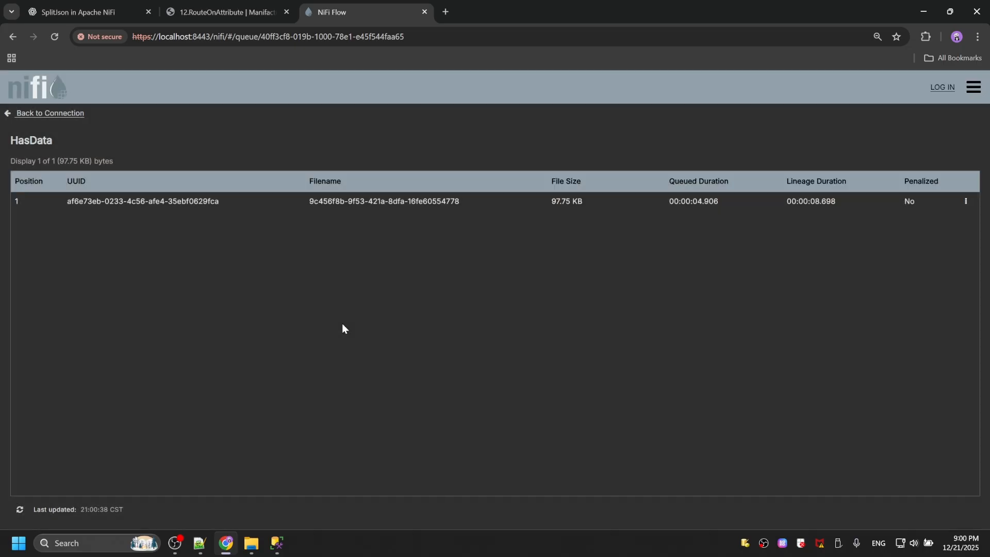
pyautogui.click(966, 201)
pyautogui.click(927, 225)
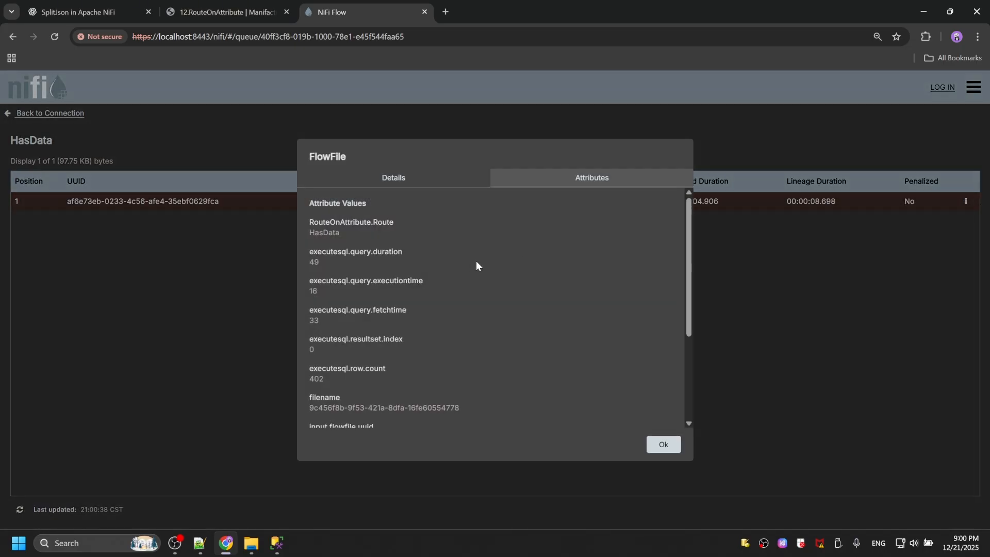
pyautogui.scroll(-3, 465, 319)
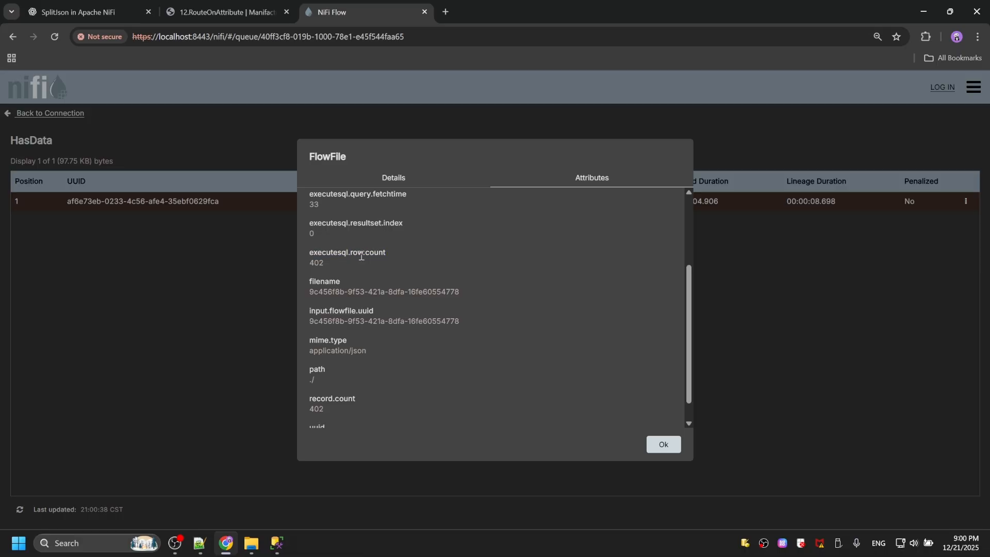
pyautogui.scroll(-1, 380, 362)
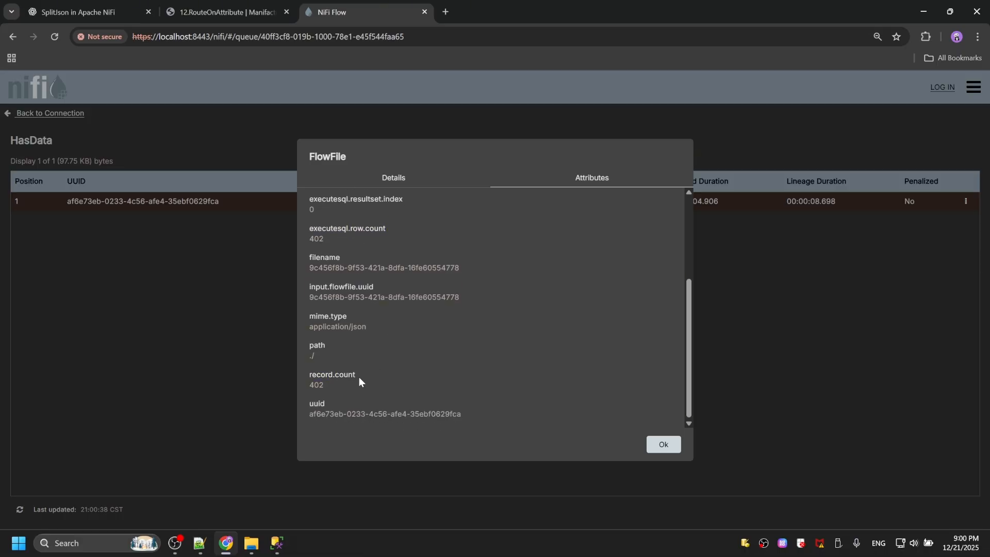
pyautogui.click(662, 444)
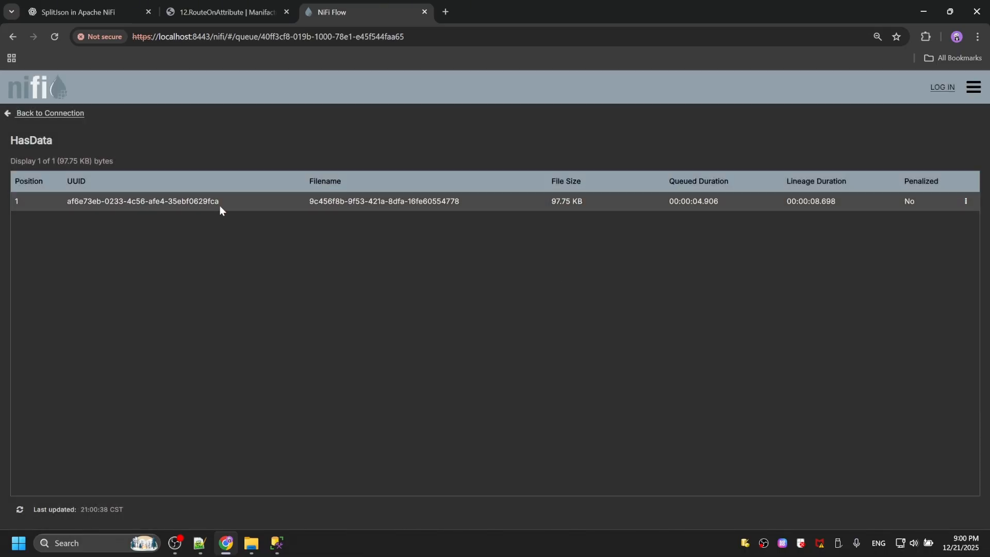
pyautogui.click(16, 113)
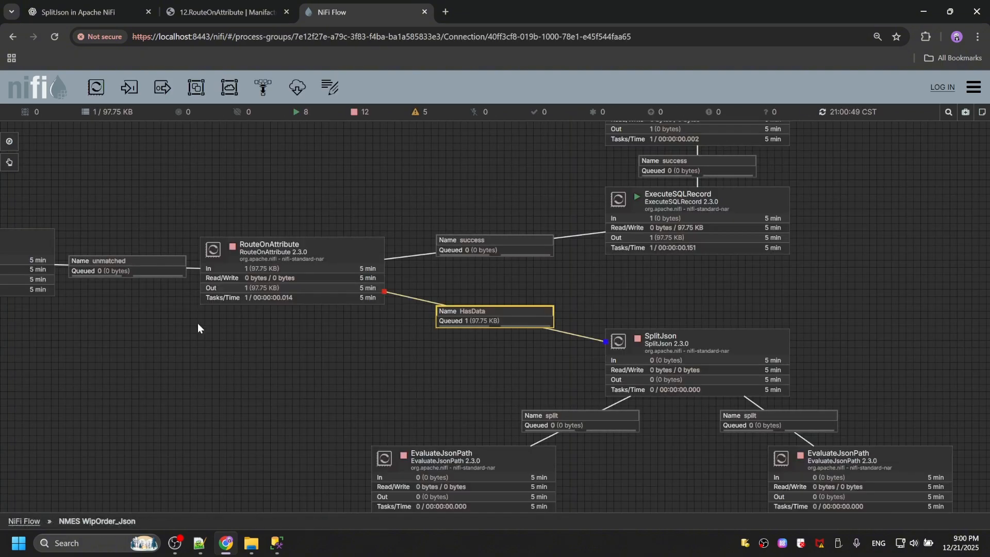
# Step: Open the properties of the RouteOnAttribute processor for editing
pyautogui.rightClick(342, 269)
pyautogui.click(361, 275)
pyautogui.click(487, 181)
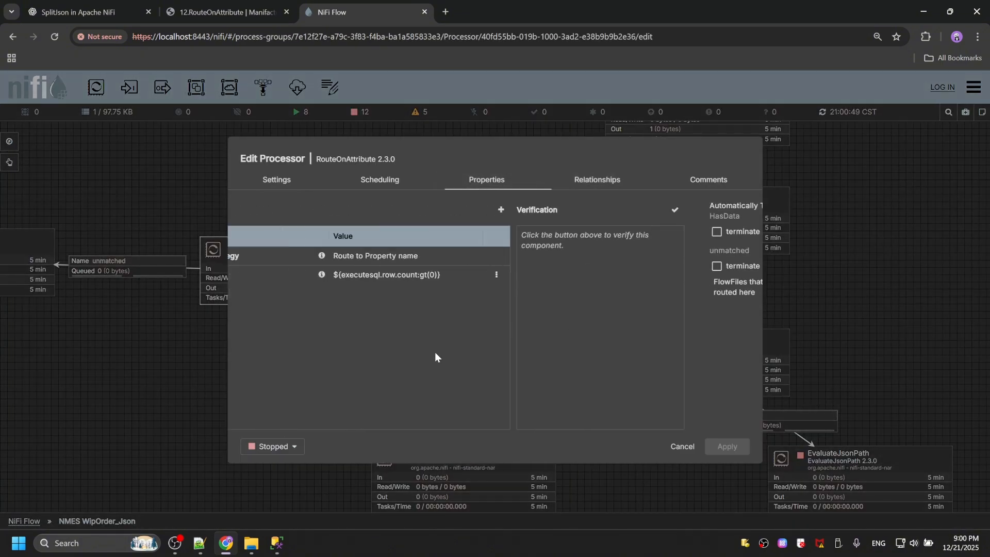
pyautogui.click(566, 209)
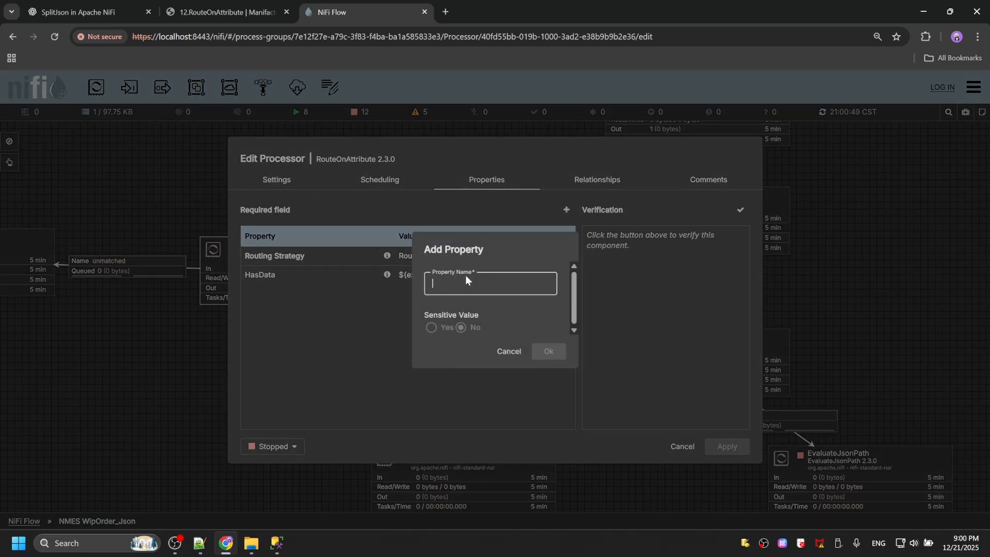
pyautogui.write('HA')
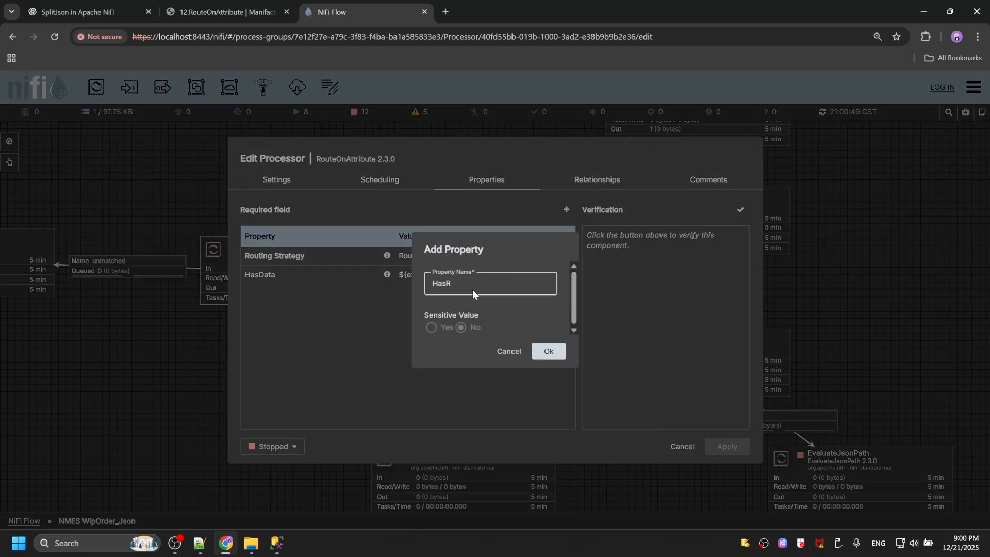
pyautogui.click(509, 352)
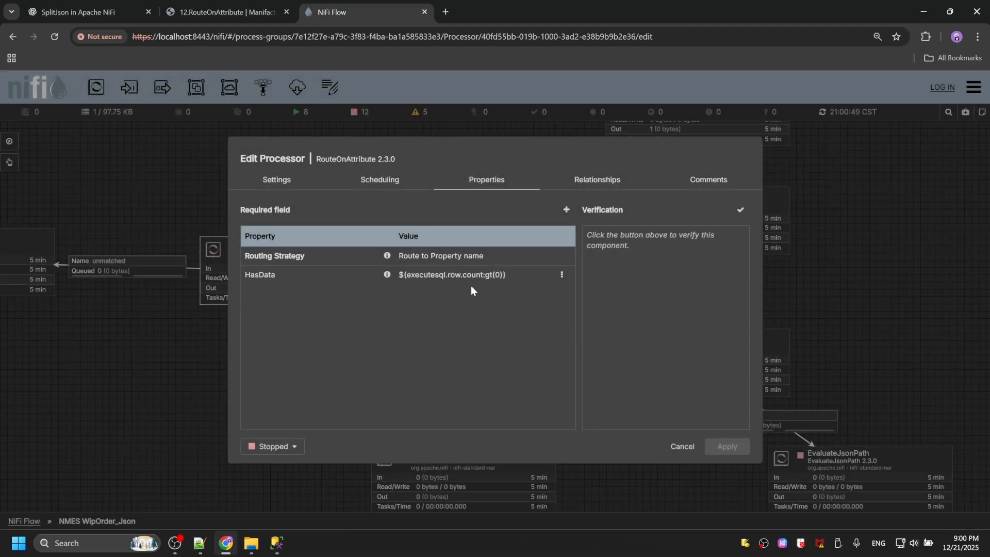
# Step: Set RouteOnAttribute's HasData property to ${record.count:gt(0)}, verify the configuration, and apply it
pyautogui.click(490, 277)
pyautogui.click(490, 289)
pyautogui.click(423, 281)
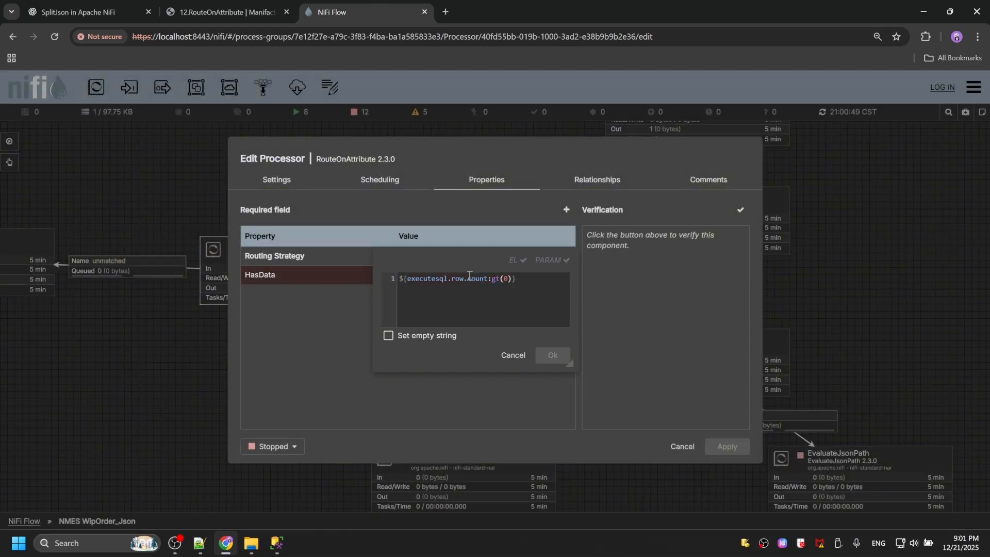
pyautogui.write('record.count')
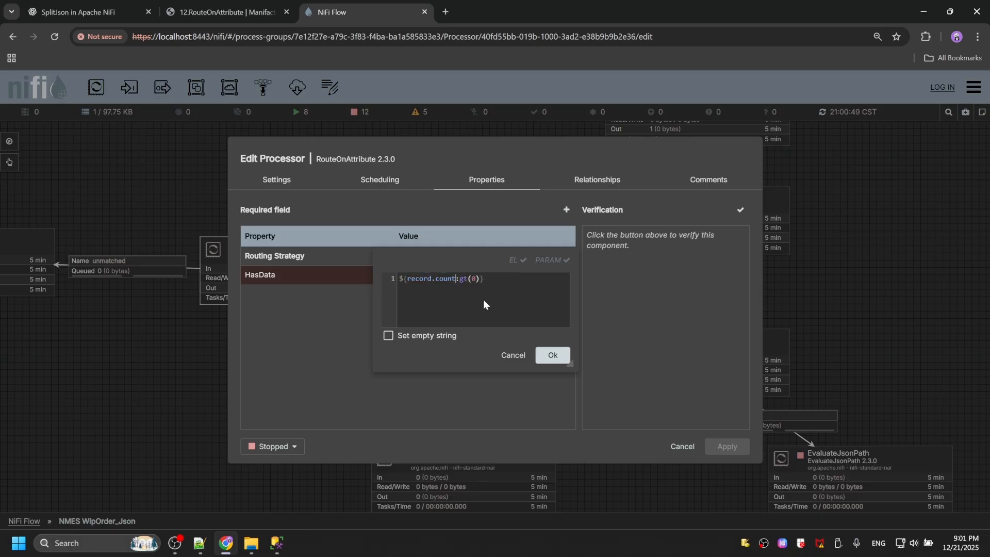
pyautogui.click(488, 297)
pyautogui.click(550, 361)
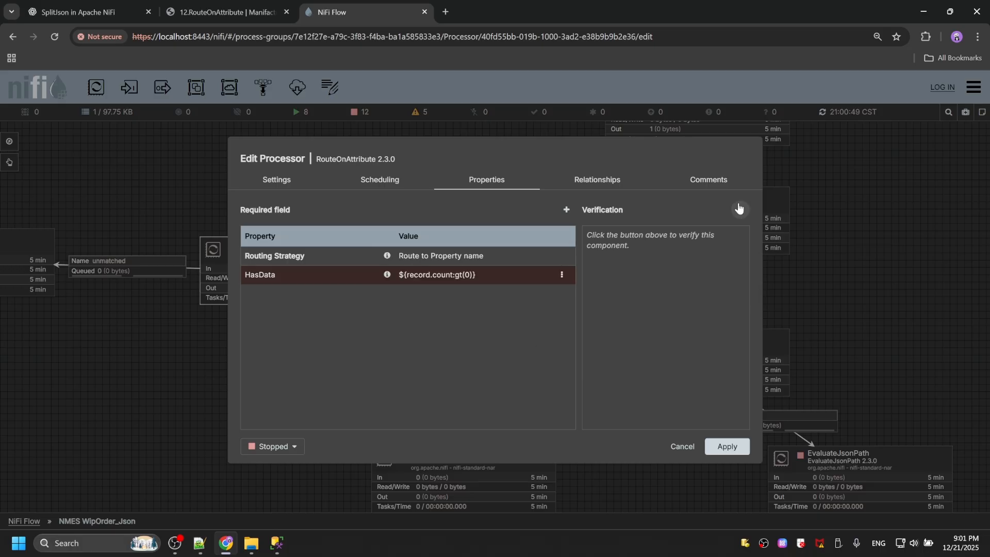
pyautogui.click(740, 210)
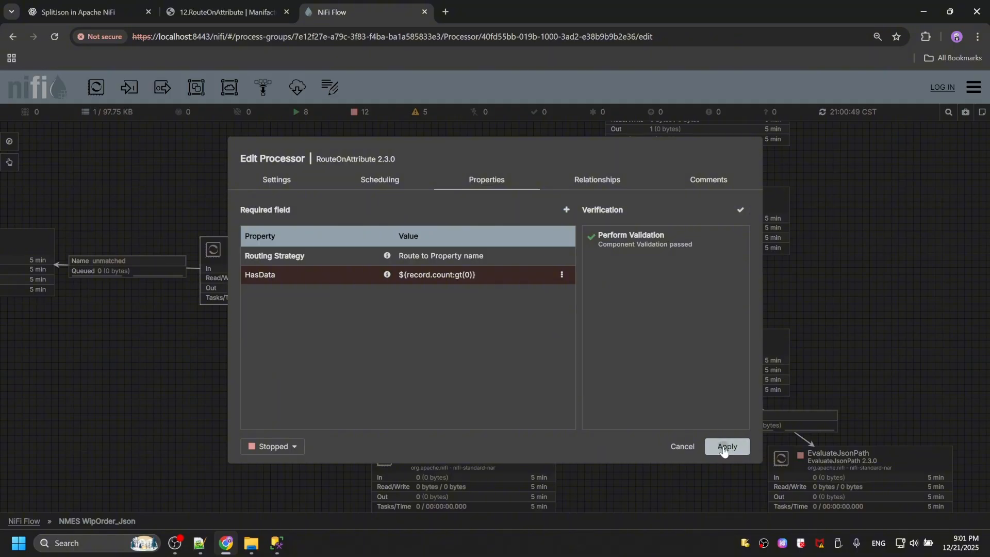
pyautogui.click(727, 446)
# Step: Empty the HasData connection's queue and dismiss the confirmation
pyautogui.click(535, 318)
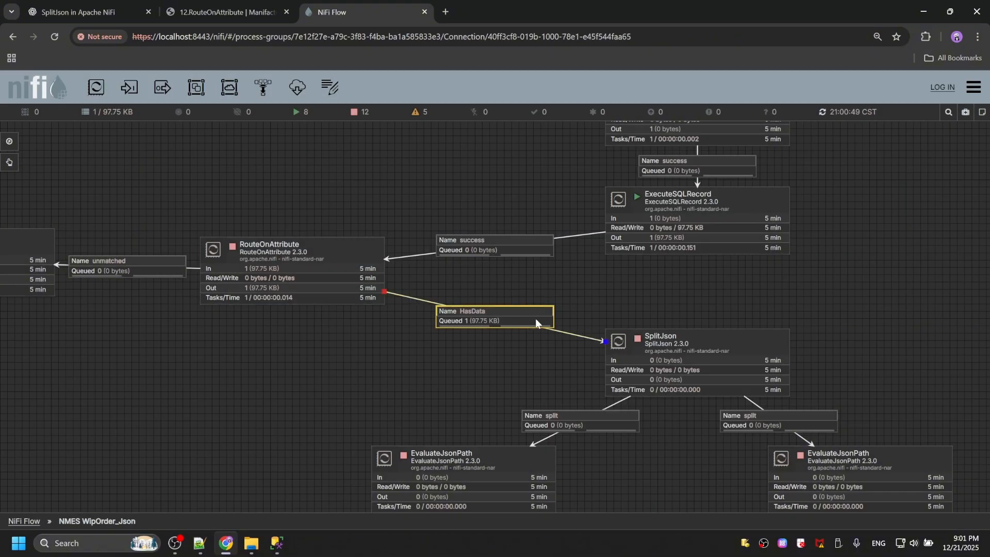
pyautogui.rightClick(535, 317)
pyautogui.click(575, 441)
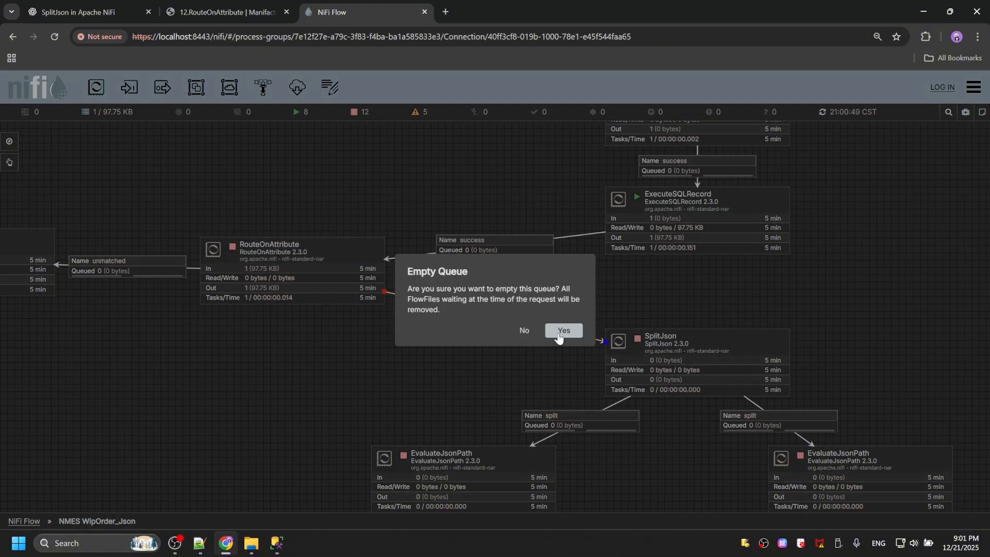
pyautogui.click(561, 331)
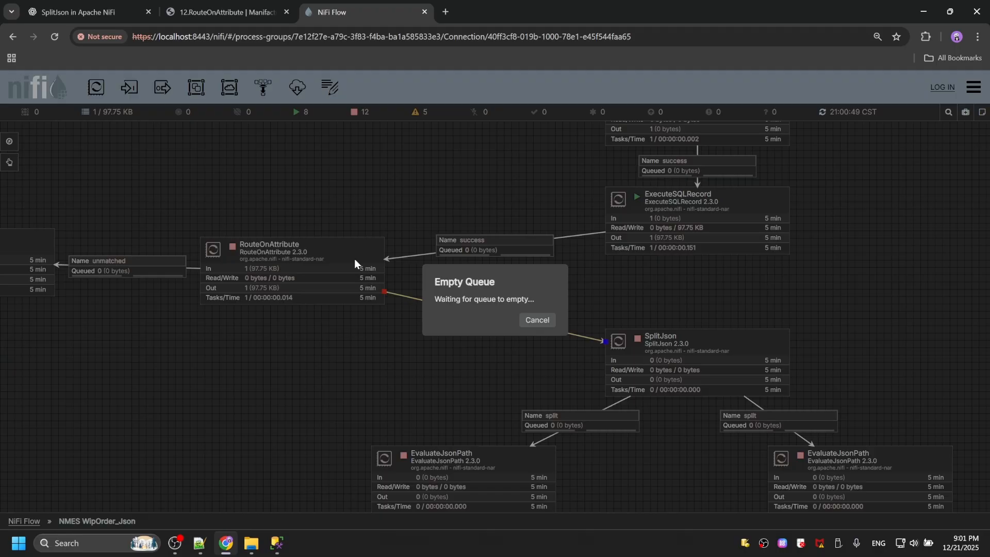
pyautogui.click(563, 326)
# Step: Replay RouteOnAttribute's last event on the primary node
pyautogui.click(336, 257)
pyautogui.rightClick(336, 256)
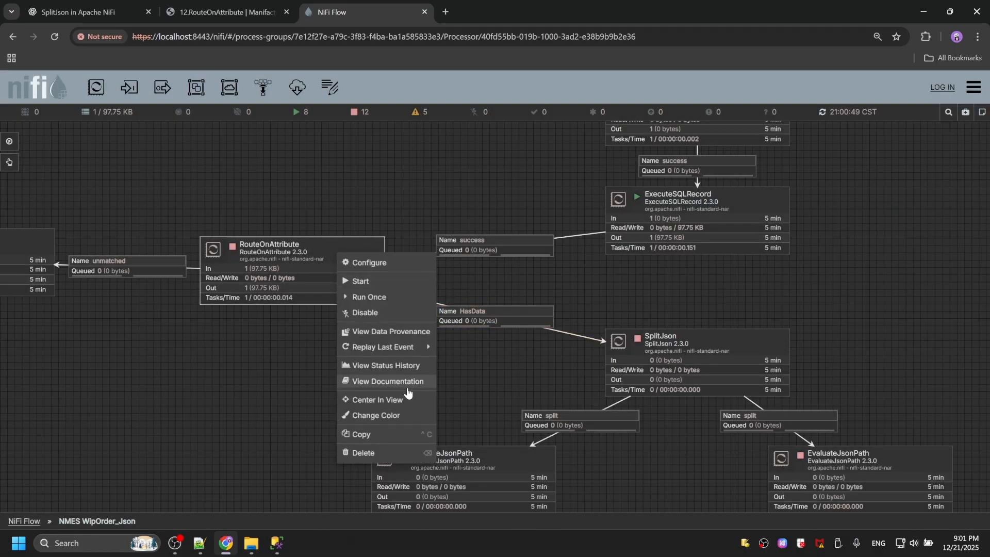
pyautogui.moveTo(419, 347)
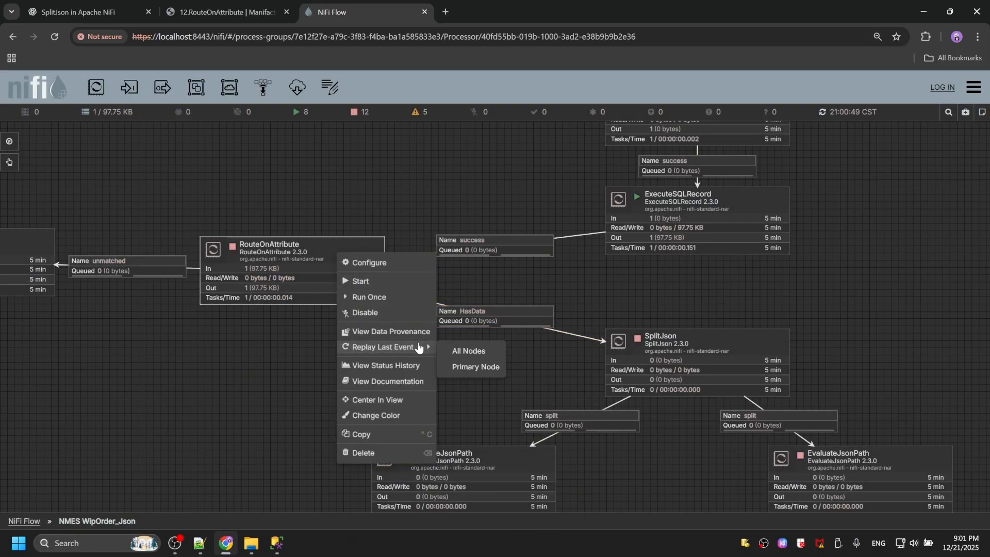
pyautogui.click(469, 364)
pyautogui.click(588, 323)
# Step: Run RouteOnAttribute once on the replayed FlowFile and refresh the flow
pyautogui.rightClick(338, 258)
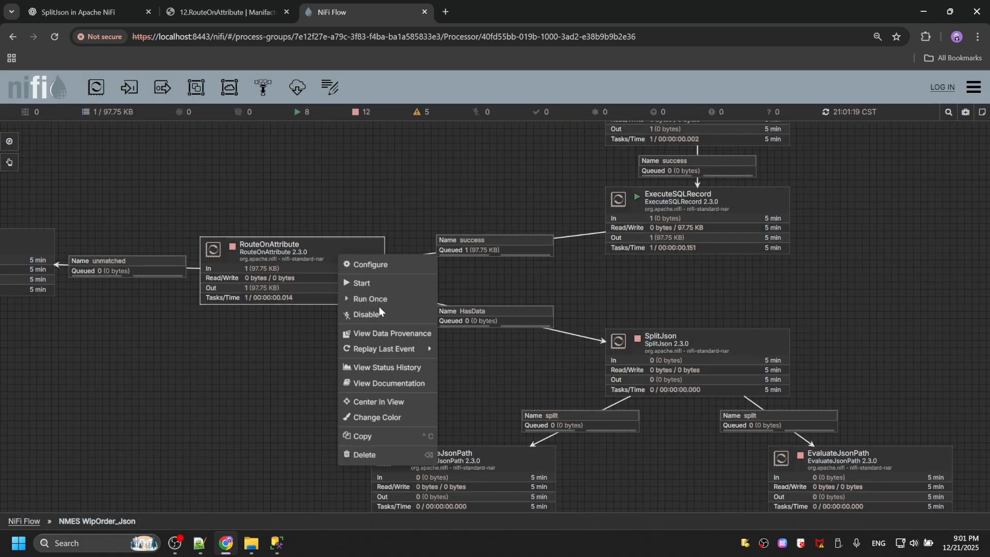
pyautogui.click(379, 299)
pyautogui.rightClick(365, 185)
pyautogui.click(385, 192)
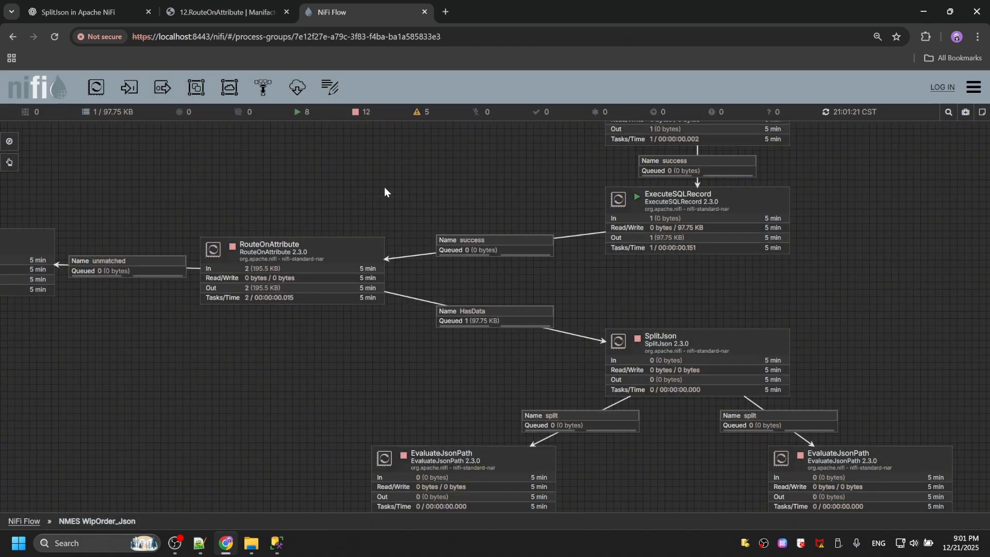
# Step: List the HasData queue and examine the attributes of the replayed FlowFile
pyautogui.click(473, 311)
pyautogui.rightClick(472, 310)
pyautogui.click(495, 355)
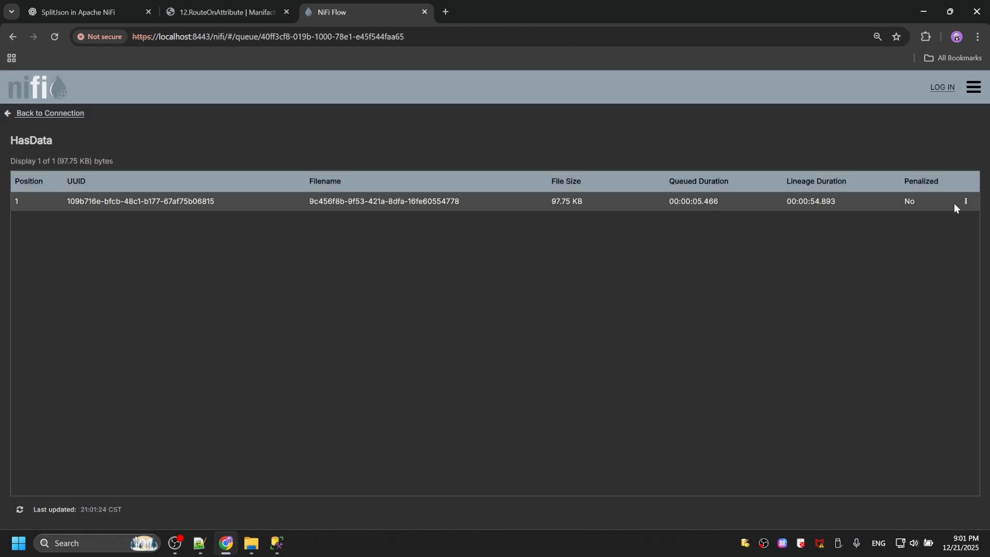
pyautogui.click(966, 201)
pyautogui.click(887, 223)
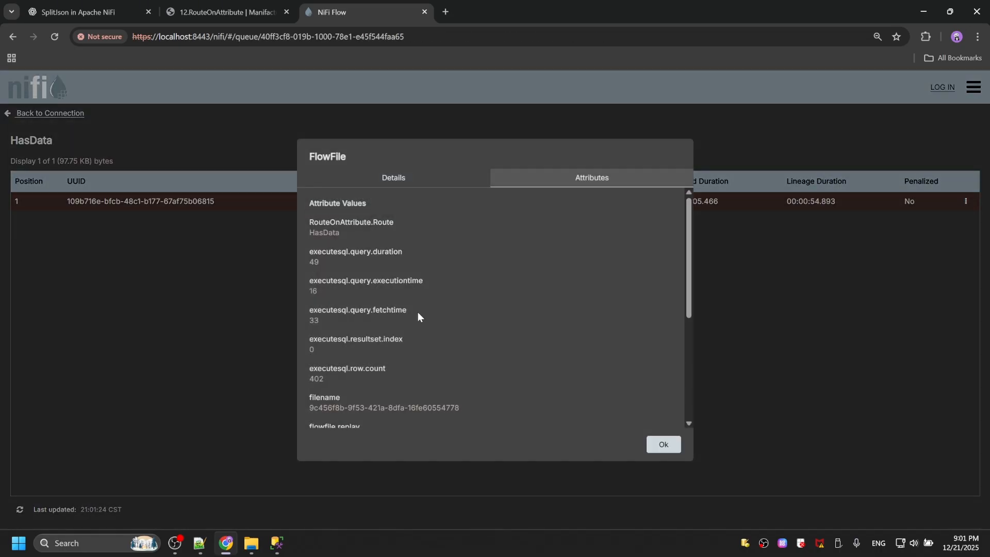
# Step: Review the replayed FlowFile's remaining attributes and its details, and return to the HasData connection in the flow
pyautogui.scroll(-3, 456, 315)
pyautogui.click(398, 177)
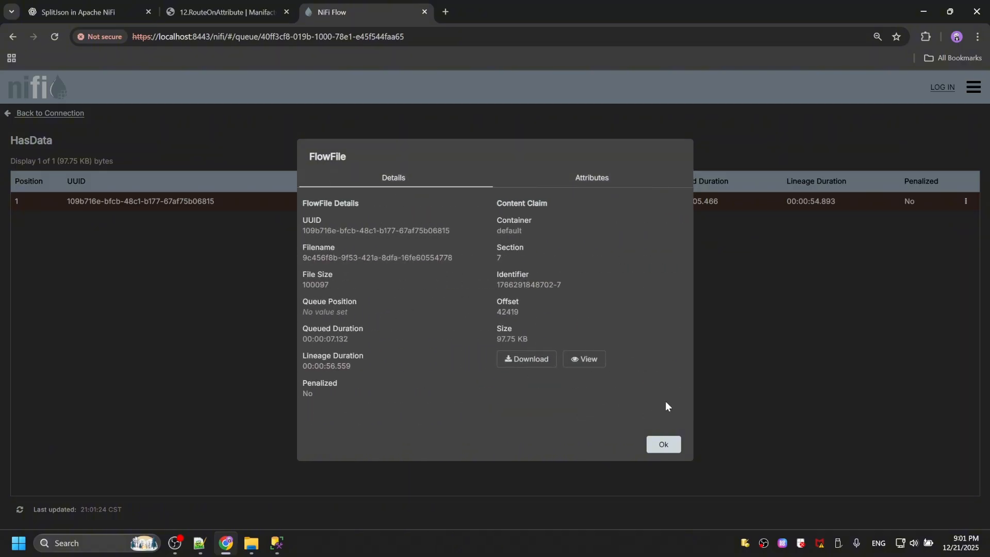
pyautogui.click(663, 445)
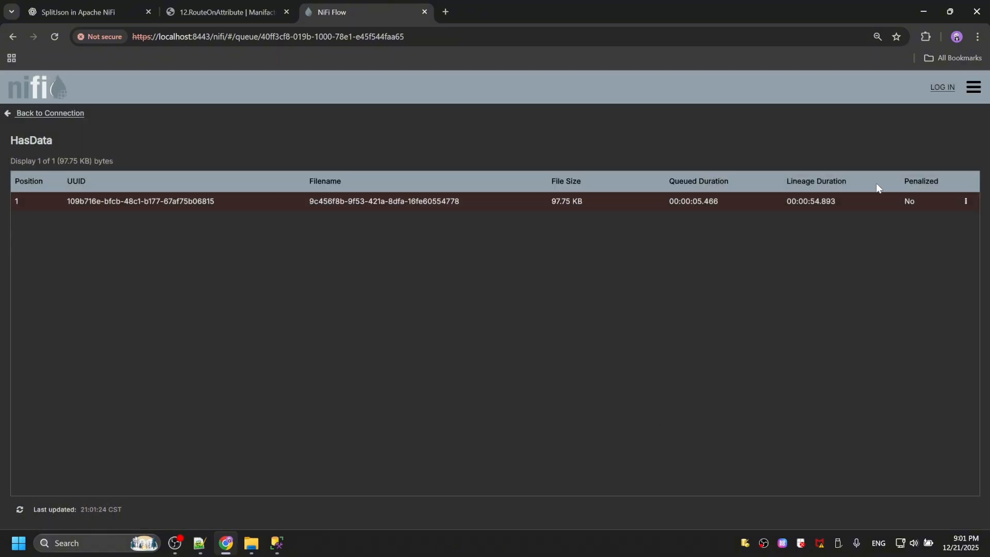
pyautogui.click(70, 114)
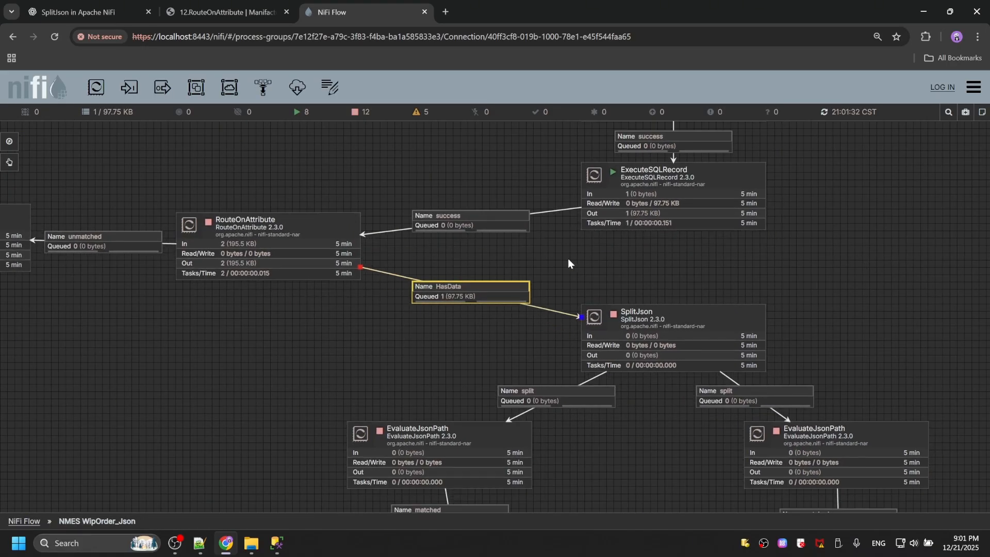
# Step: Empty all queues in the NMES WipOrder_Json process group and dismiss the result message
pyautogui.scroll(-3, 637, 198)
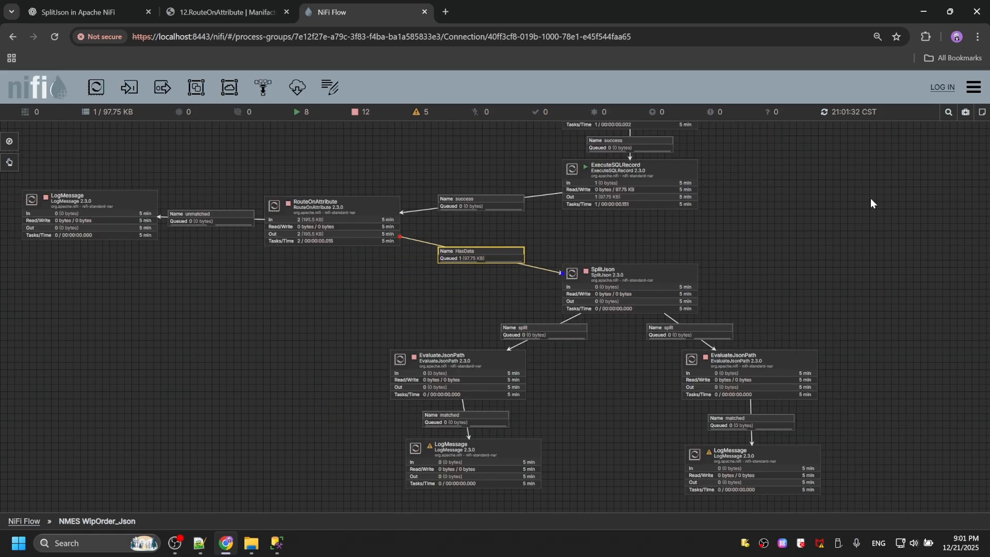
pyautogui.rightClick(871, 199)
pyautogui.click(788, 407)
pyautogui.click(567, 335)
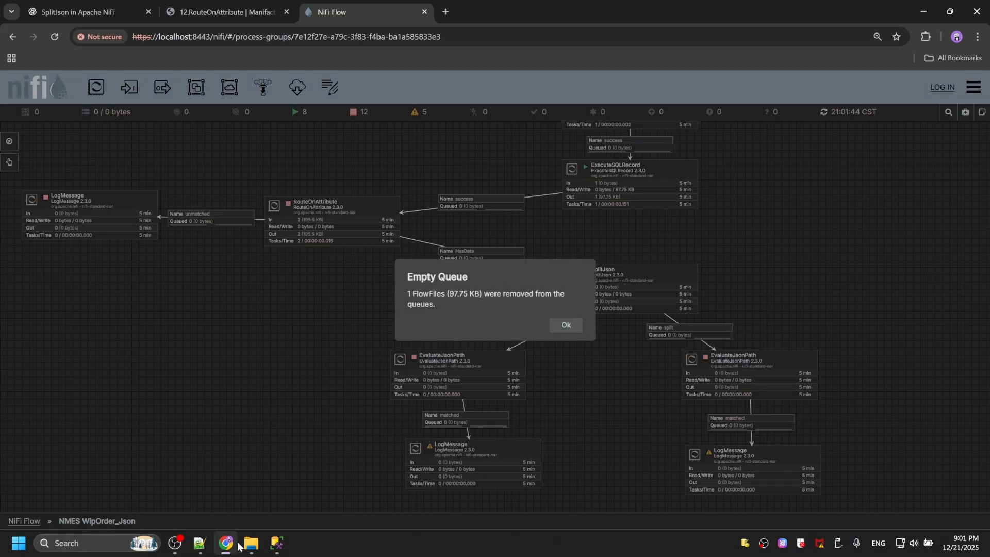
pyautogui.click(565, 327)
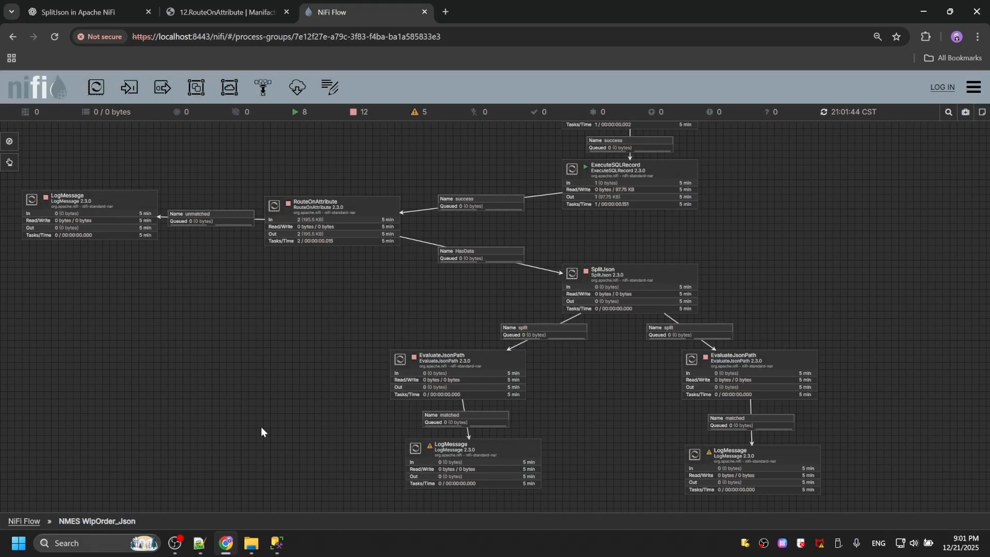
# Step: Switch to SQL Server Management Studio and start a note line labelled "Group1:" below the Wip_Order query
pyautogui.click(277, 543)
pyautogui.click(471, 345)
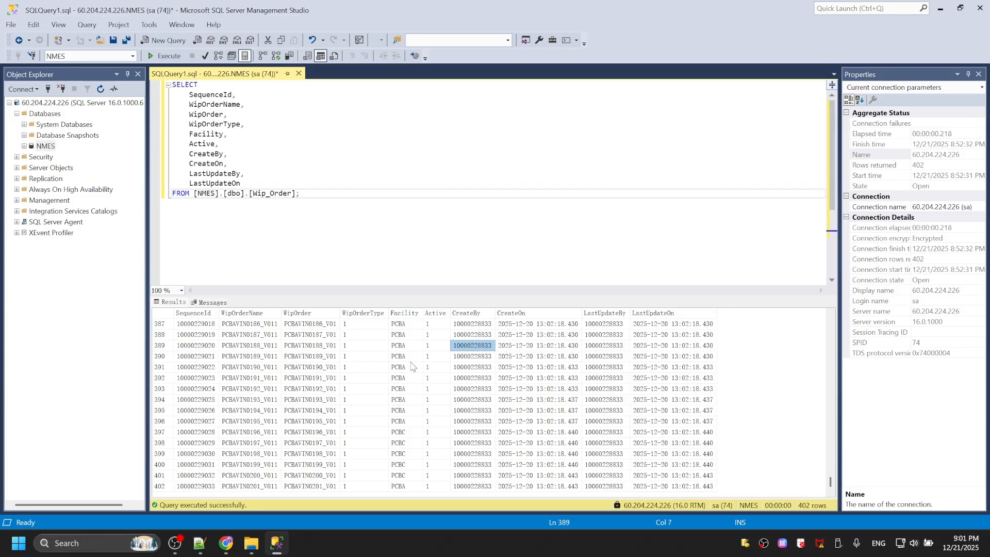
pyautogui.moveTo(701, 302)
pyautogui.mouseDown()
pyautogui.moveTo(701, 291)
pyautogui.moveTo(685, 290)
pyautogui.moveTo(685, 303)
pyautogui.mouseUp()
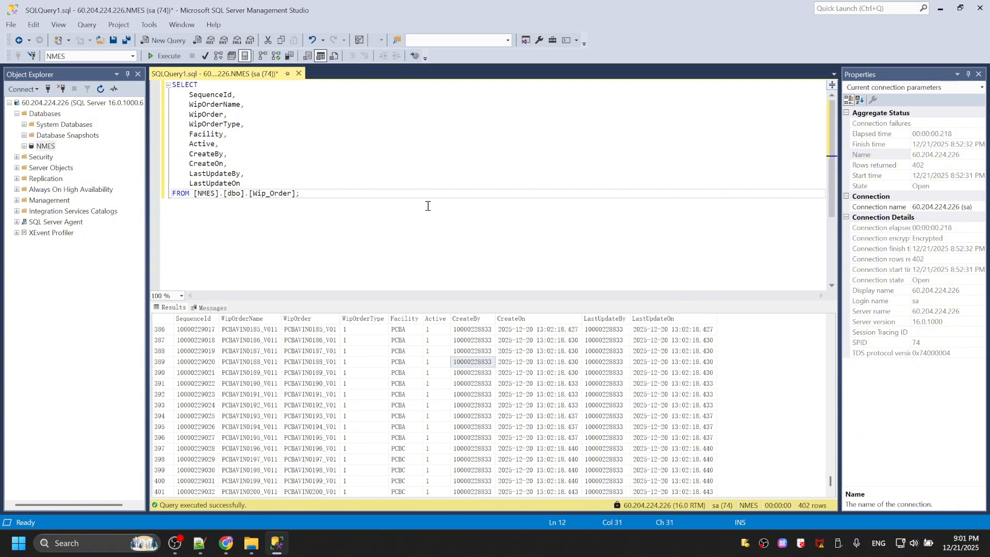
pyautogui.press('Return')
pyautogui.press('Return')
pyautogui.write('Groyp')
pyautogui.press('BackSpace')
pyautogui.press('BackSpace')
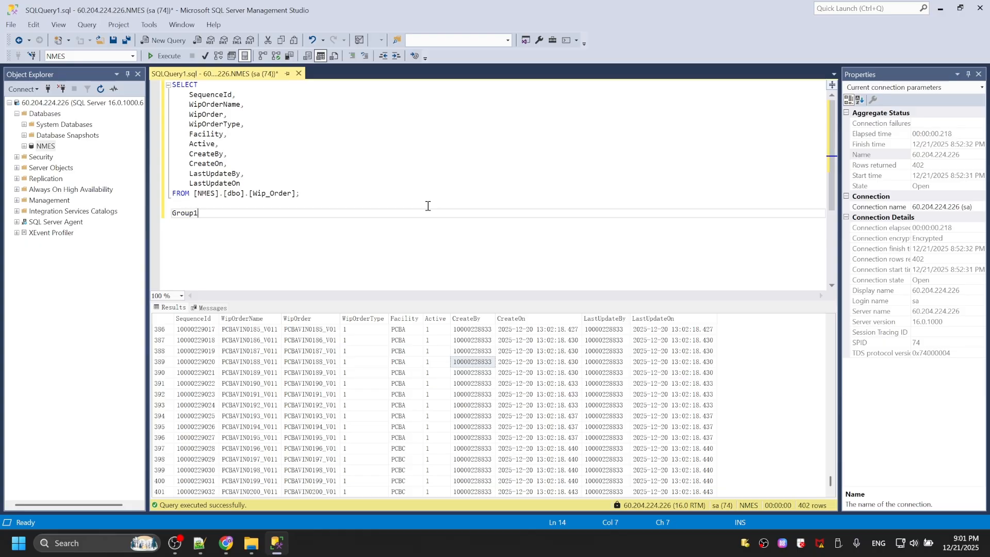
# Step: Complete the Group1 note with "Facility is PCBA", reusing the Facility column name from the query
pyautogui.click(408, 341)
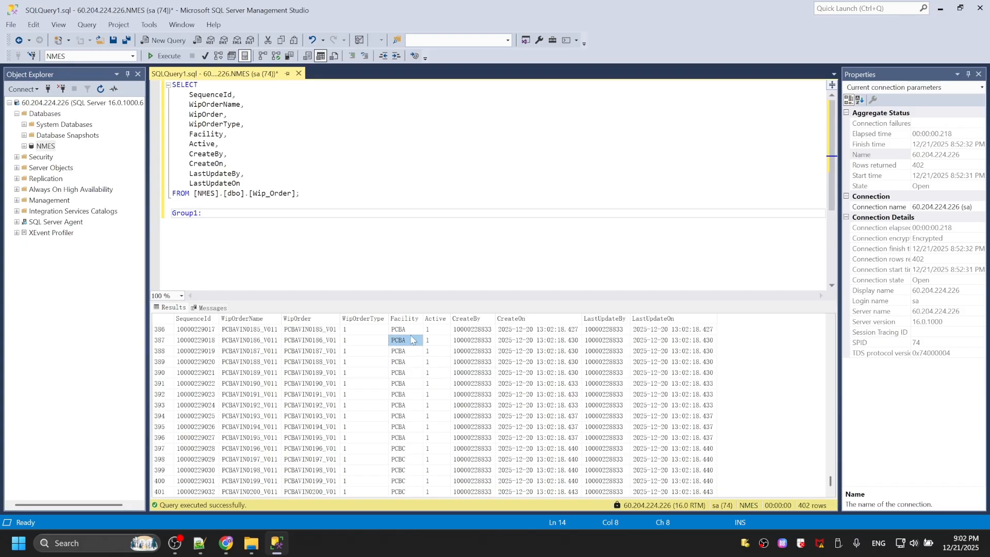
pyautogui.click(232, 213)
pyautogui.doubleClick(206, 134)
pyautogui.hotkey('ctrl', 'c')
pyautogui.click(216, 225)
pyautogui.hotkey('ctrl', 'v')
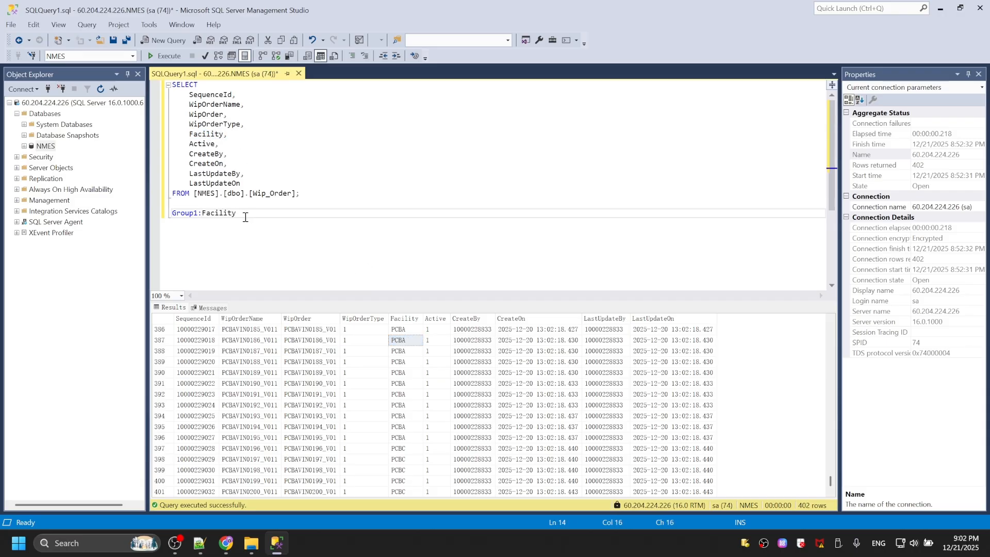
pyautogui.write('is ')
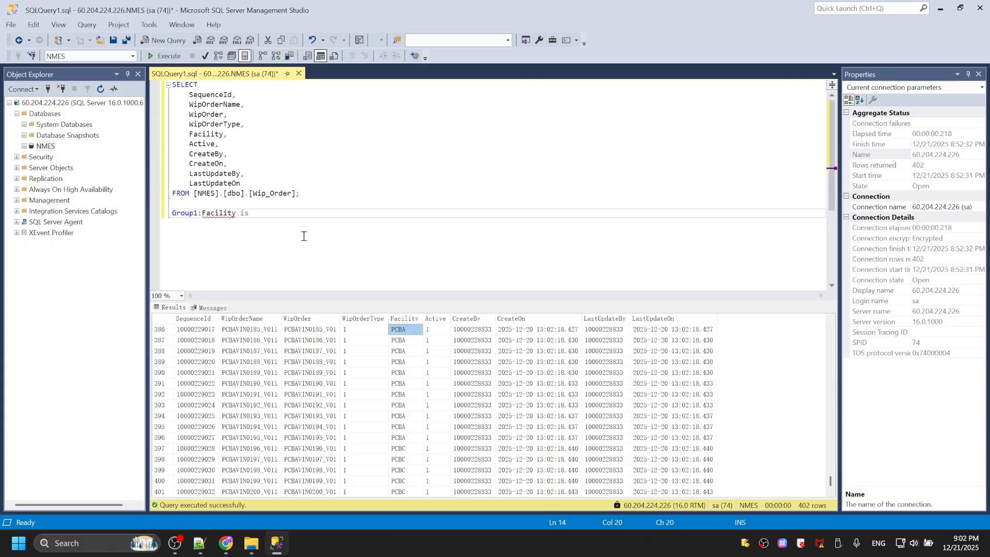
pyautogui.write('PCBA')
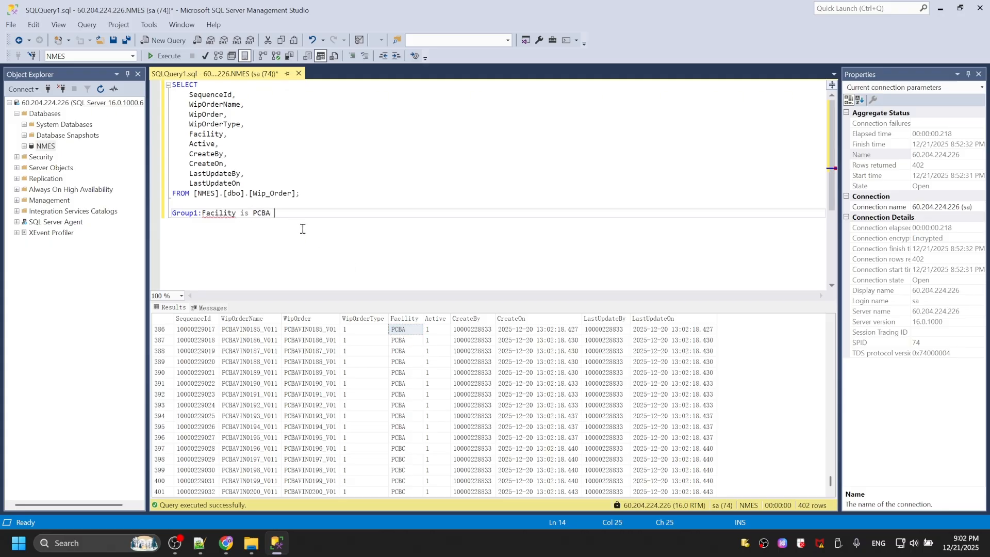
pyautogui.moveTo(286, 217); pyautogui.dragTo(161, 219)
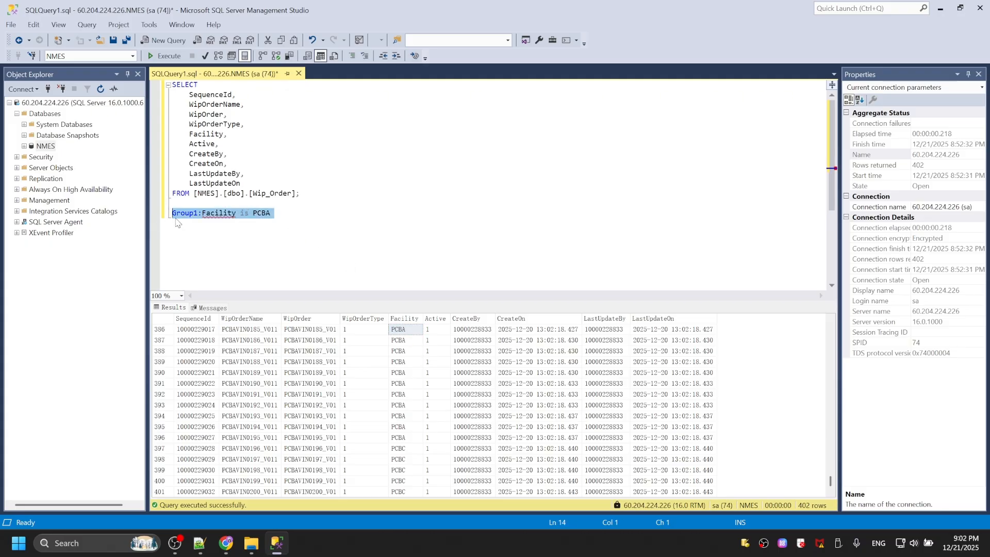
# Step: Duplicate the Group1 note line and change the copy to "Group2:Facility is PCBB"
pyautogui.click(296, 213)
pyautogui.hotkey('ctrl', 'd')
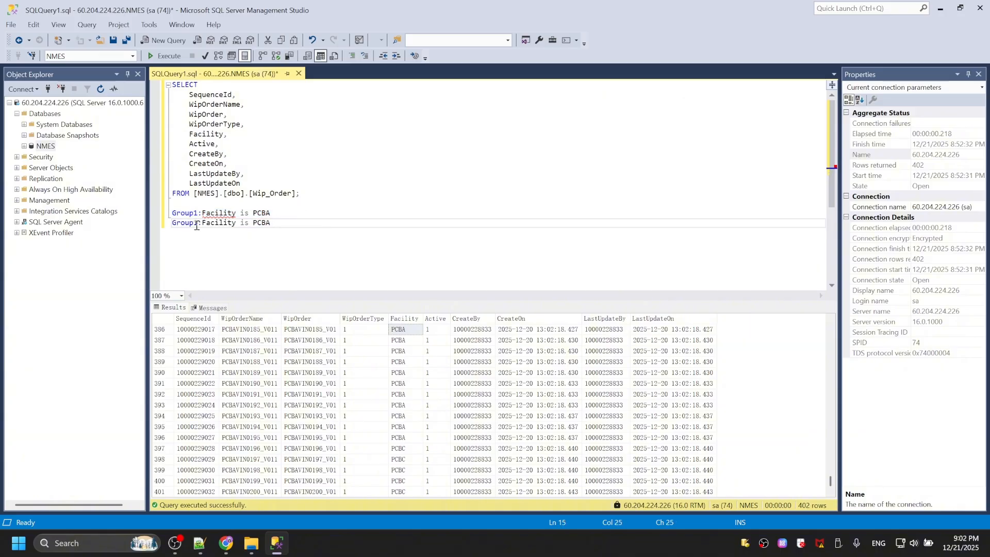
pyautogui.click(197, 226)
pyautogui.press('BackSpace')
pyautogui.write('2')
pyautogui.press('End')
pyautogui.write('bB')
pyautogui.moveTo(286, 226); pyautogui.dragTo(144, 229)
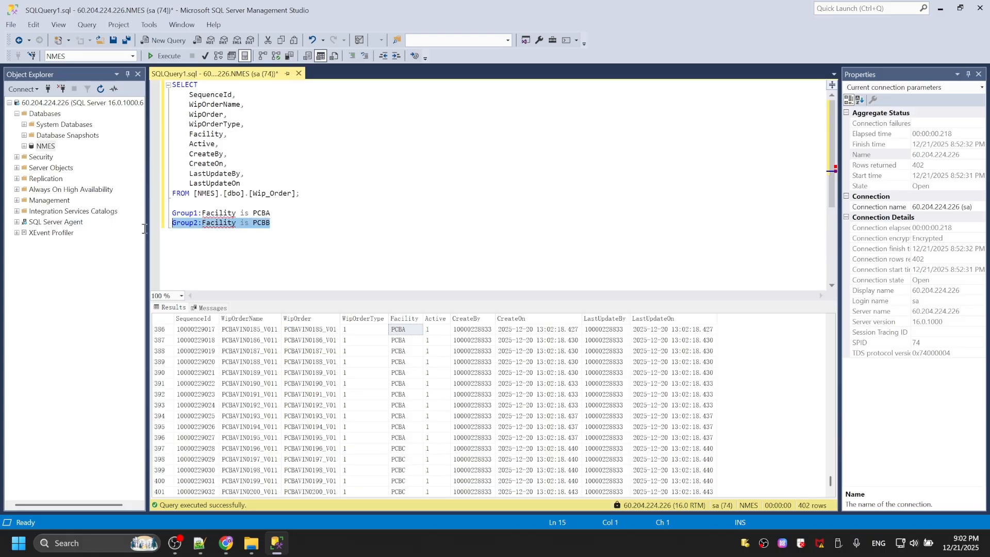
pyautogui.click(227, 237)
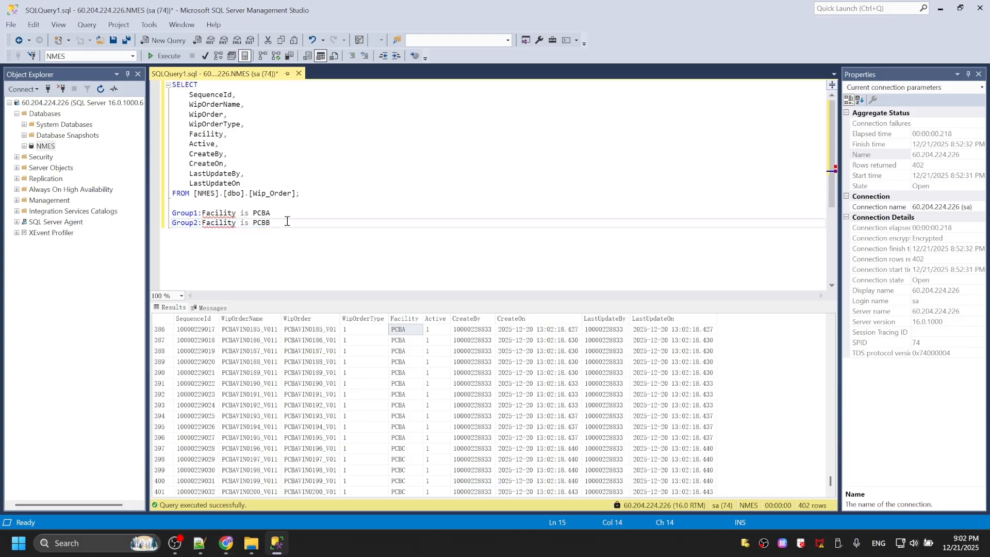
# Step: Switch to the blog in Chrome, open the 13.QueryRecord article and read what the processor does with FlowFile contents
pyautogui.click(233, 546)
pyautogui.click(227, 12)
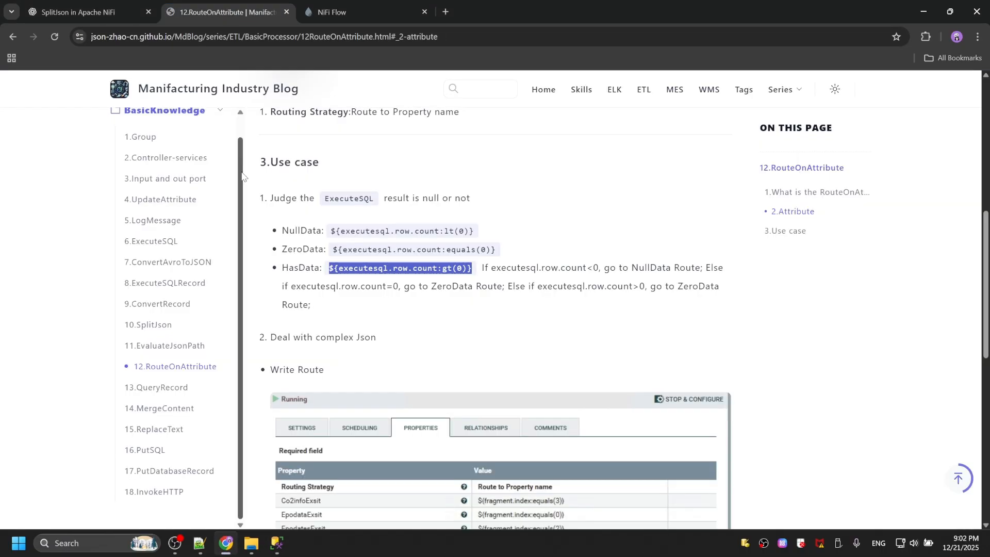
pyautogui.click(171, 389)
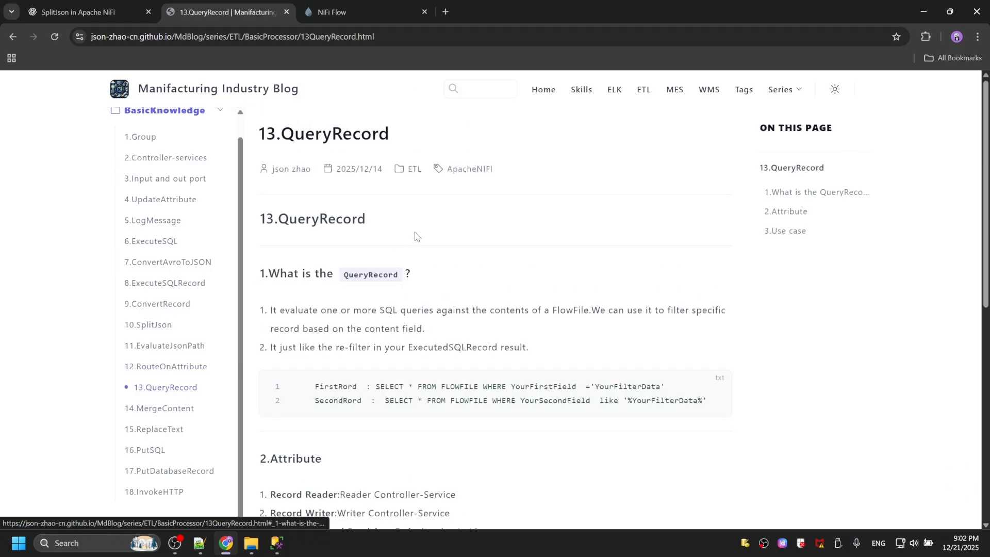
pyautogui.scroll(-2, 417, 236)
pyautogui.scroll(1, 374, 226)
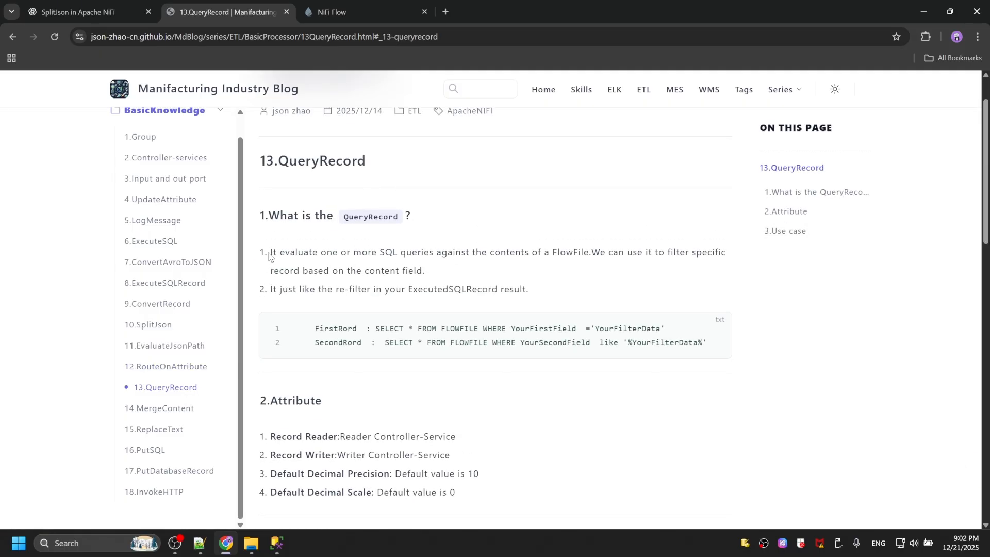
pyautogui.moveTo(268, 255); pyautogui.dragTo(379, 255)
pyautogui.doubleClick(412, 254)
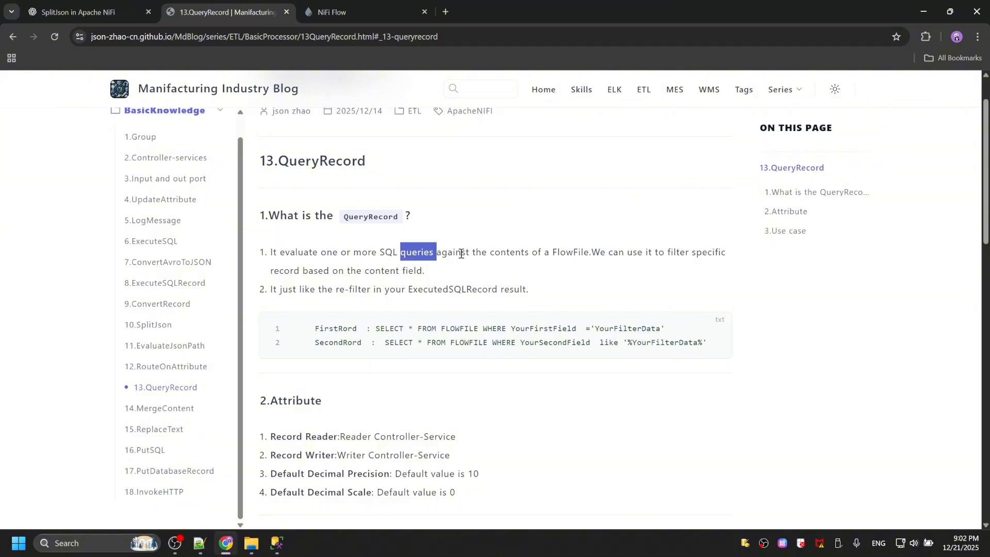
pyautogui.doubleClick(559, 253)
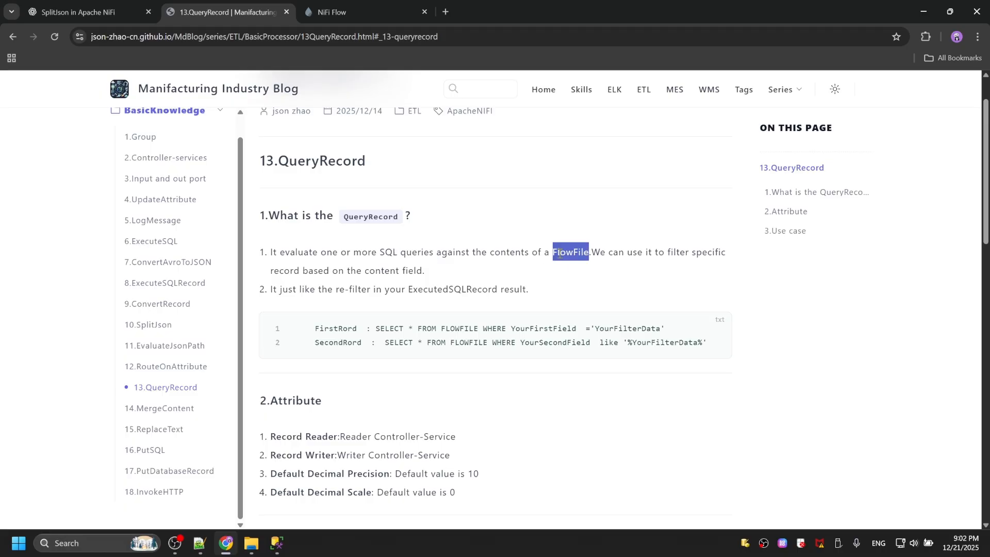
pyautogui.doubleClick(504, 253)
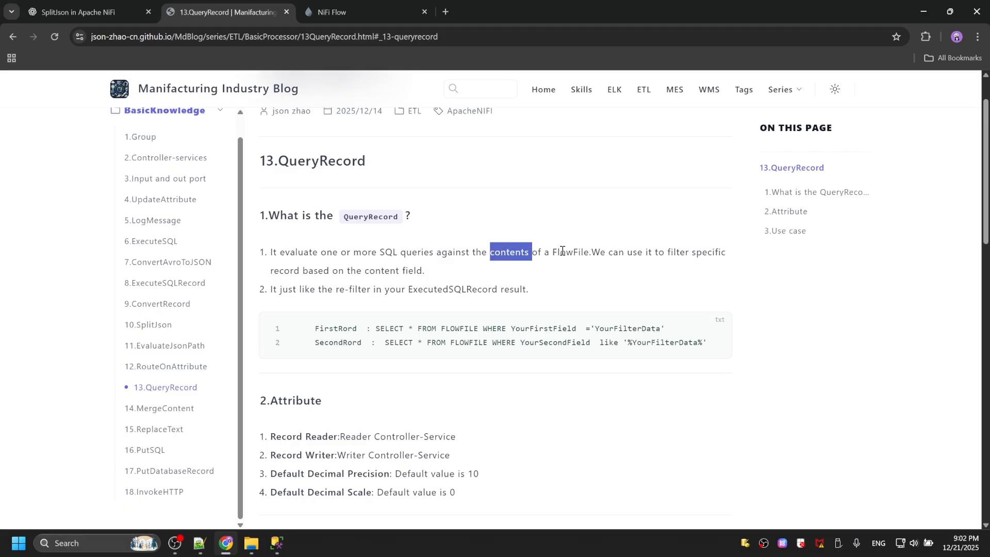
# Step: Switch to SQL Server Management Studio and review the PCBA and PCBB grouping notes
pyautogui.click(276, 543)
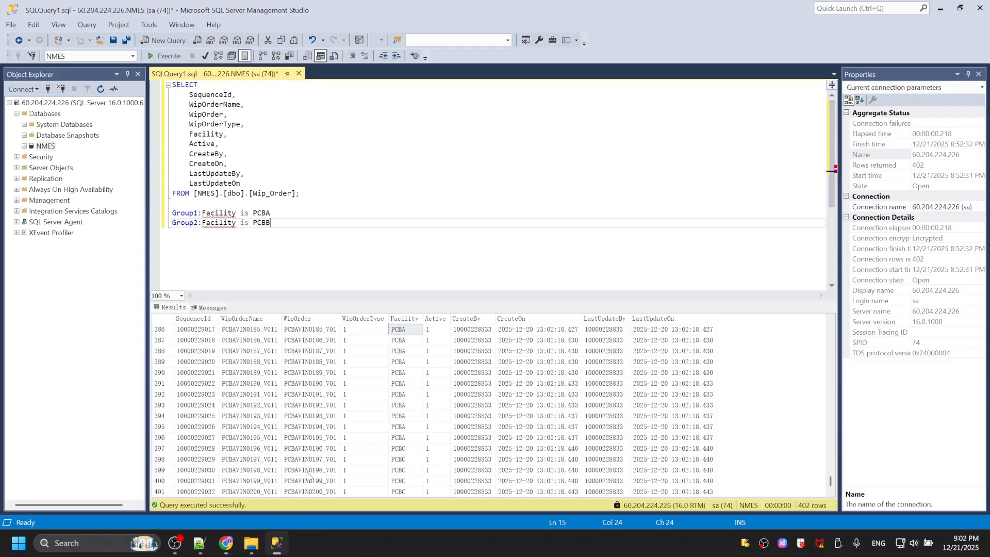
pyautogui.doubleClick(262, 213)
pyautogui.click(293, 213)
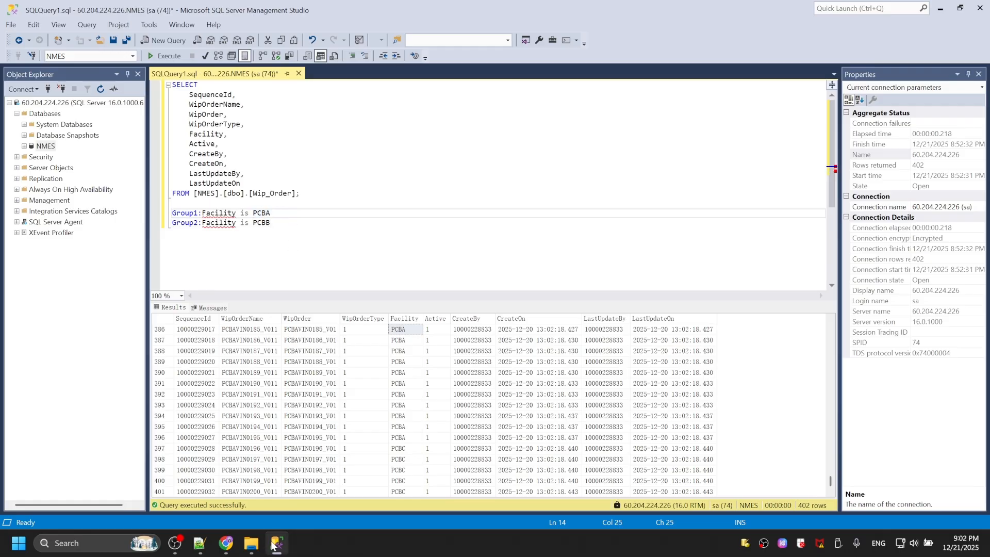
# Step: Return to the QueryRecord article in Chrome and examine the two sample SELECT queries on FLOWFILE with = and like filters
pyautogui.click(226, 543)
pyautogui.scroll(-1, 413, 310)
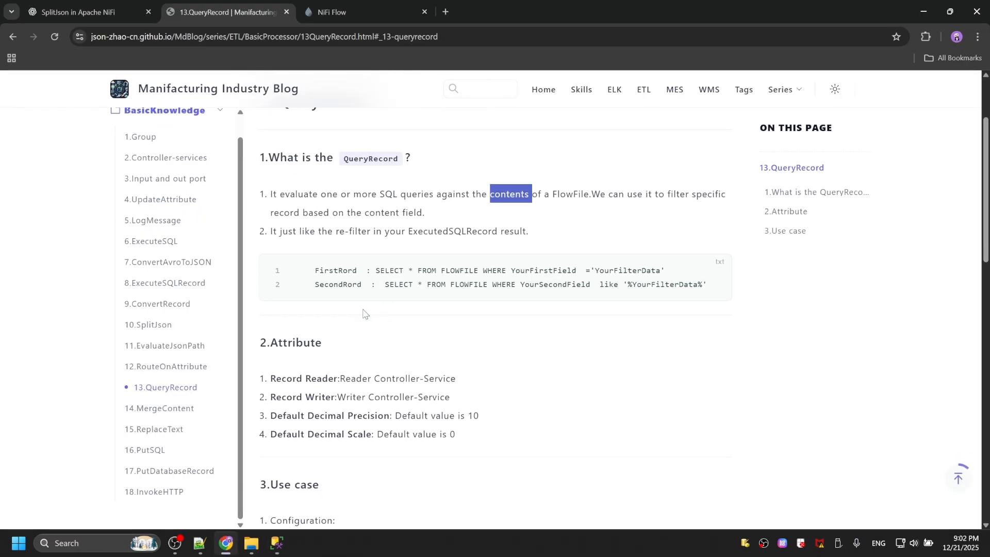
pyautogui.click(342, 273)
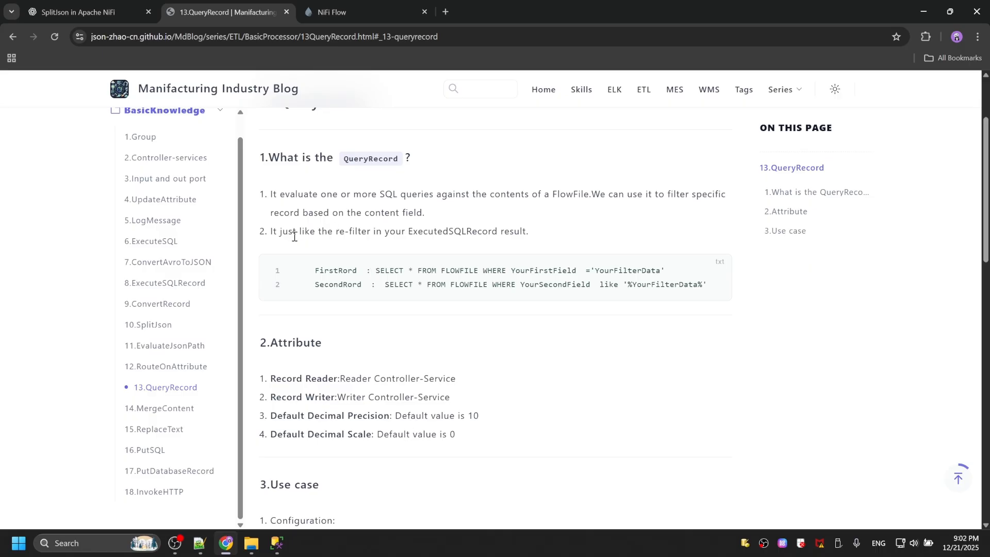
pyautogui.doubleClick(557, 270)
pyautogui.doubleClick(456, 270)
pyautogui.click(456, 283)
pyautogui.doubleClick(611, 283)
# Step: Read the article's Attribute section on Record Reader, Record Writer and the default decimal settings
pyautogui.scroll(-2, 305, 241)
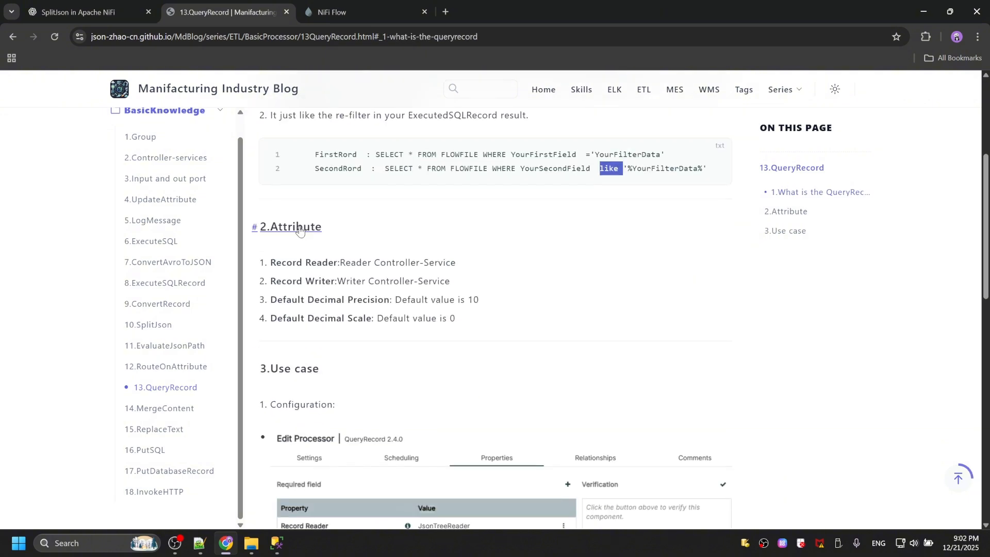
pyautogui.scroll(-1, 316, 210)
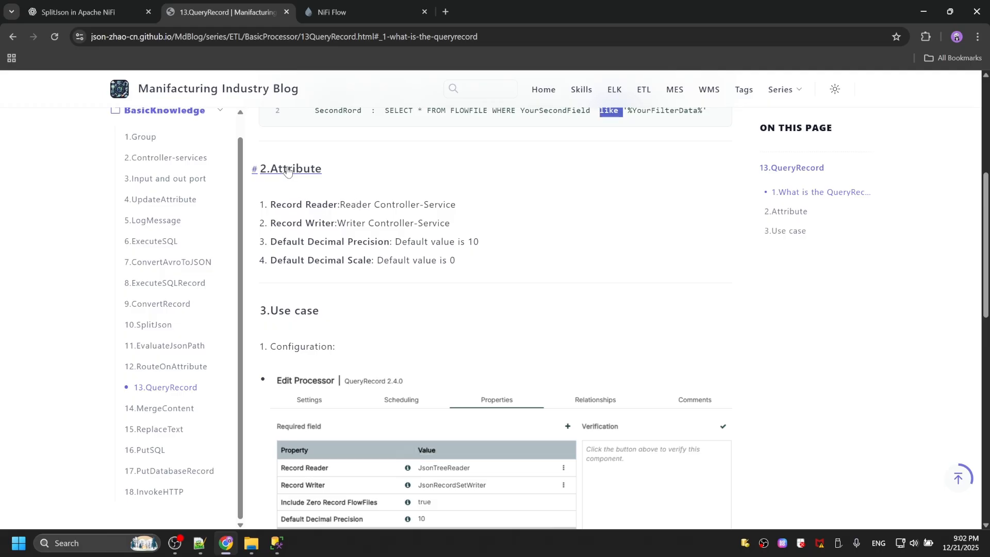
pyautogui.doubleClick(278, 206)
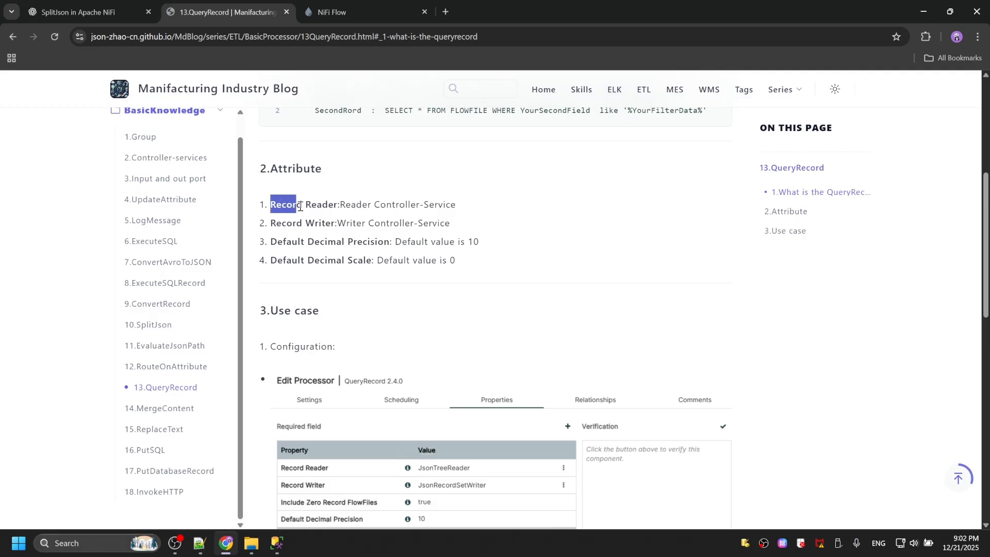
pyautogui.moveTo(278, 206); pyautogui.dragTo(333, 206)
pyautogui.doubleClick(307, 224)
pyautogui.click(490, 260)
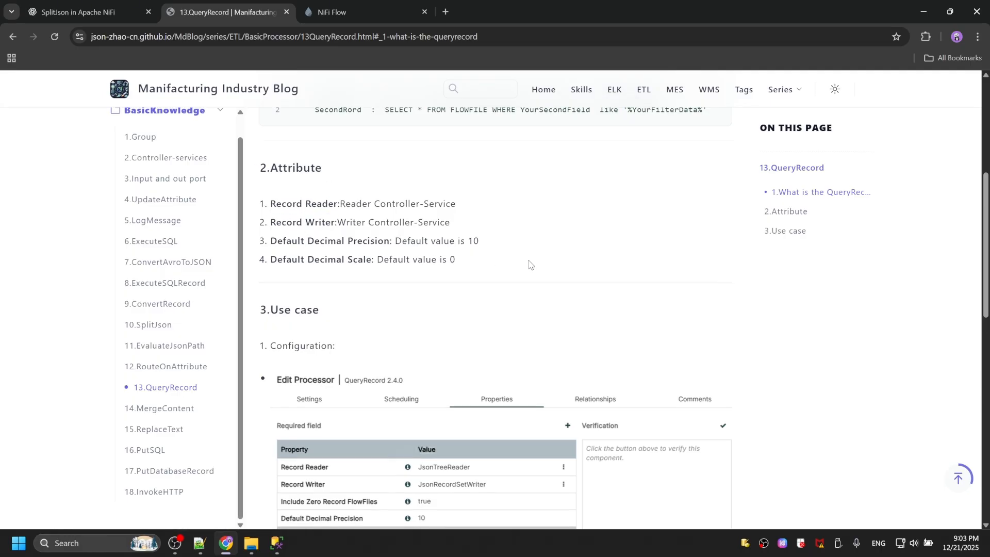
# Step: Examine the article's use case, covering the QueryRecord property configuration and the route diagram to the LogMessage processors
pyautogui.scroll(-4, 515, 265)
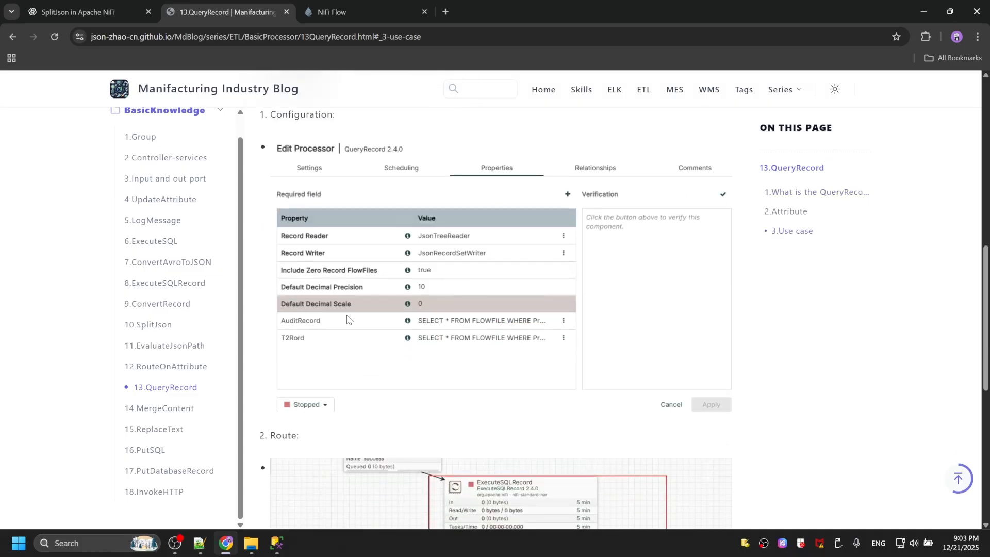
pyautogui.scroll(-7, 382, 324)
pyautogui.scroll(2, 484, 279)
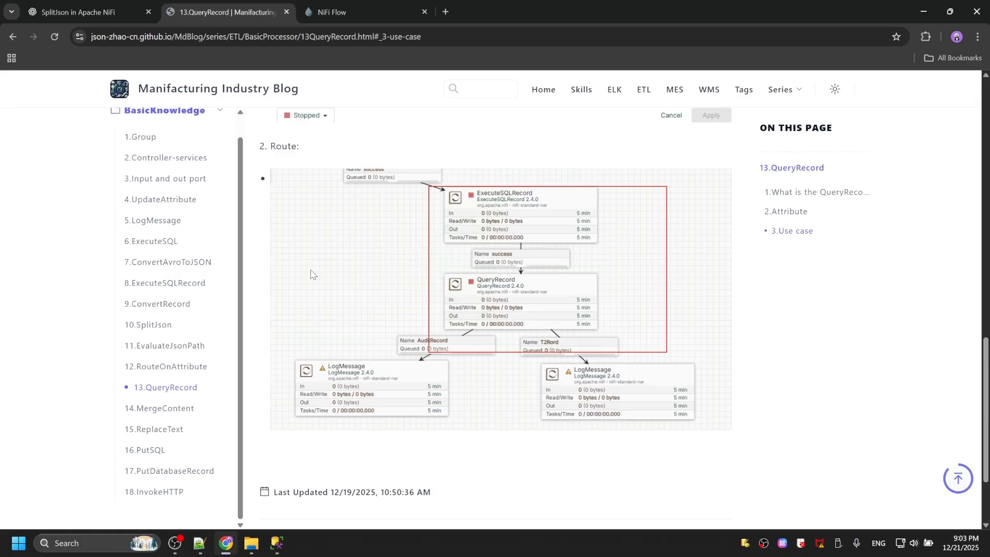
pyautogui.scroll(3, 417, 255)
pyautogui.scroll(-2, 577, 319)
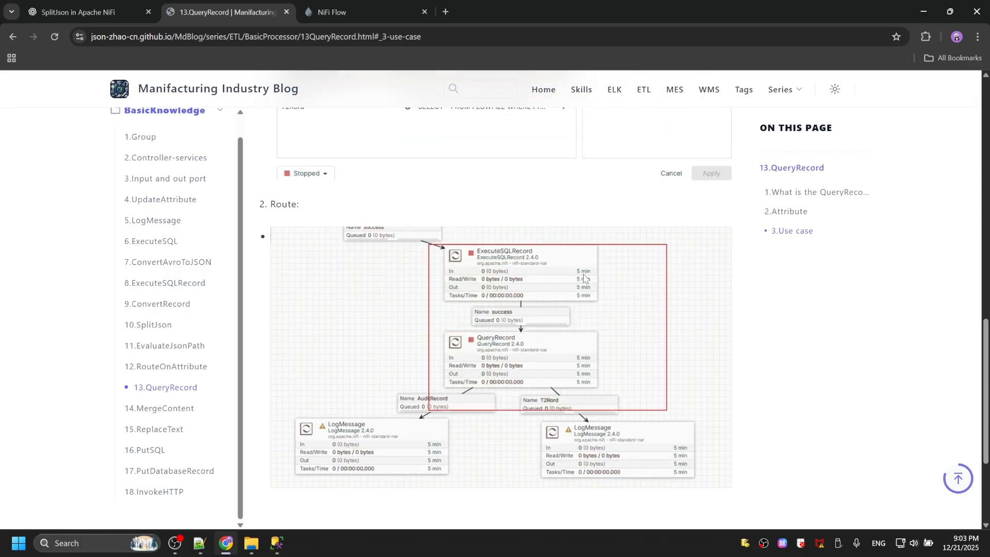
pyautogui.scroll(-2, 356, 343)
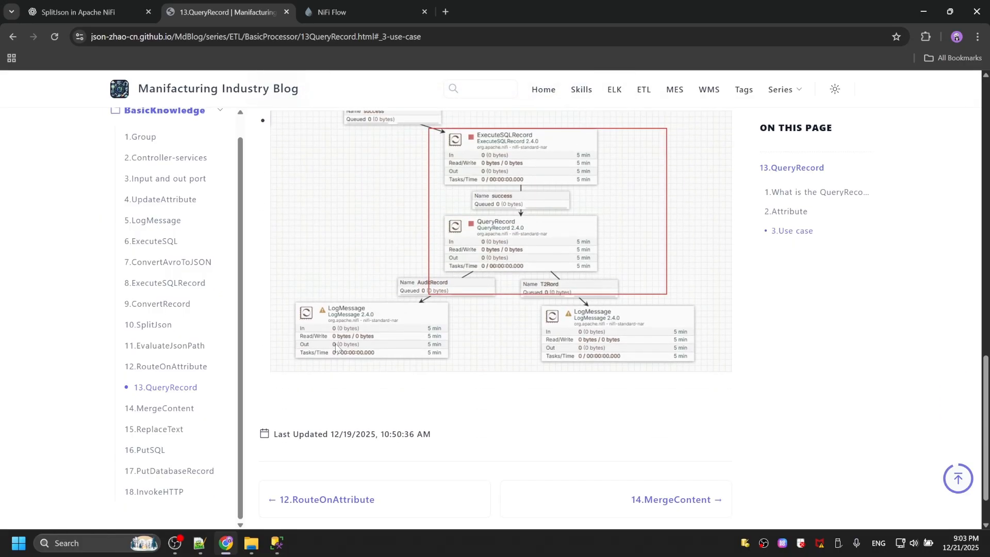
# Step: Return to the NiFi flow and delete SplitJson's right-branch split connection, both matched connections and the left-branch LogMessage processor
pyautogui.click(332, 12)
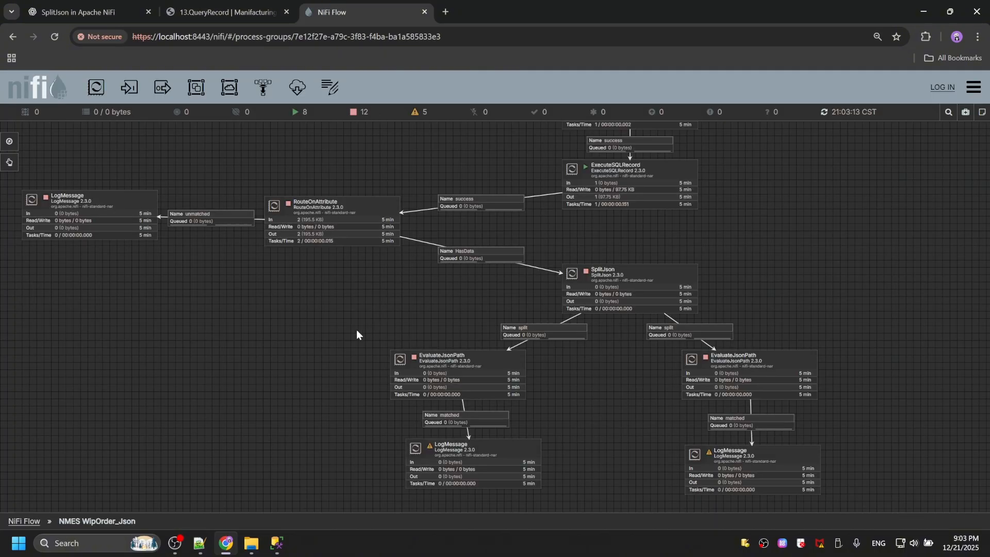
pyautogui.scroll(1, 683, 299)
pyautogui.click(421, 211)
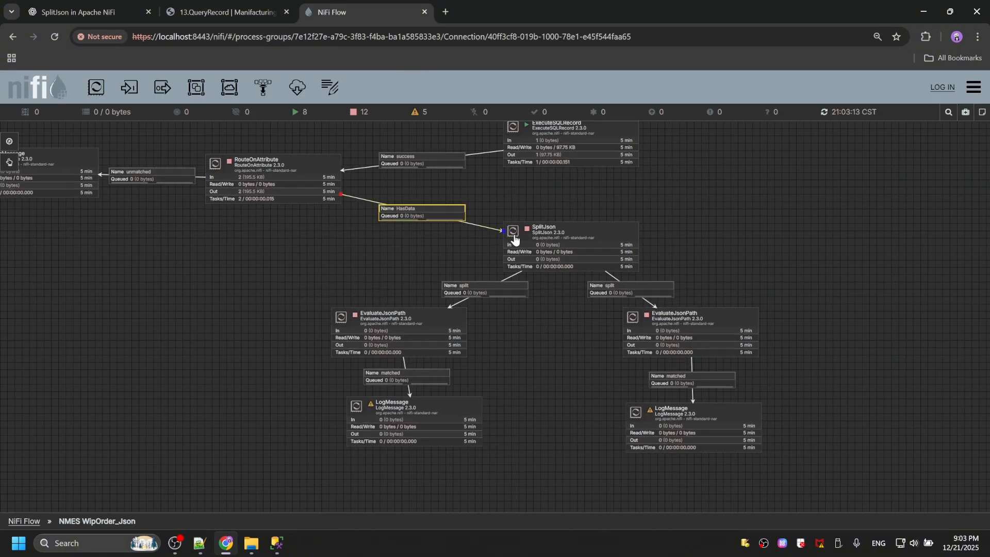
pyautogui.click(617, 295)
pyautogui.press('Delete')
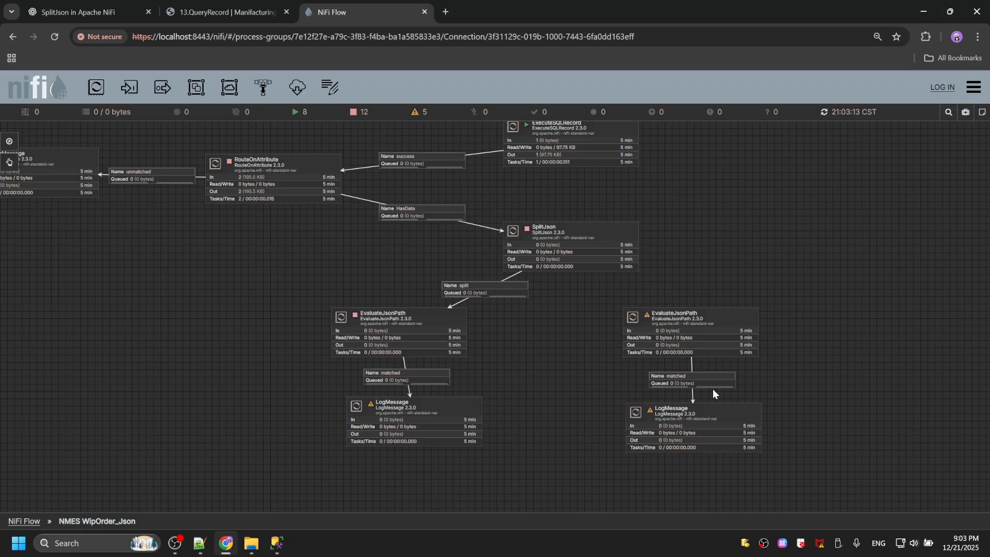
pyautogui.click(705, 388)
pyautogui.press('Delete')
pyautogui.click(419, 380)
pyautogui.press('Delete')
pyautogui.click(431, 419)
pyautogui.press('Delete')
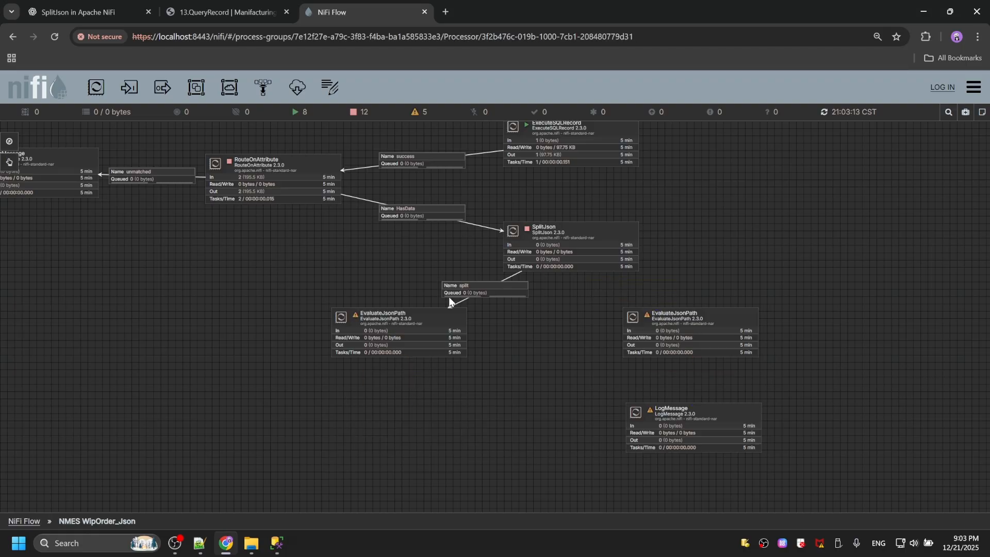
# Step: Delete the remaining split connection, both EvaluateJsonPath processors and the right-branch LogMessage processor
pyautogui.click(454, 293)
pyautogui.press('Delete')
pyautogui.click(713, 312)
pyautogui.press('Delete')
pyautogui.click(693, 429)
pyautogui.press('Delete')
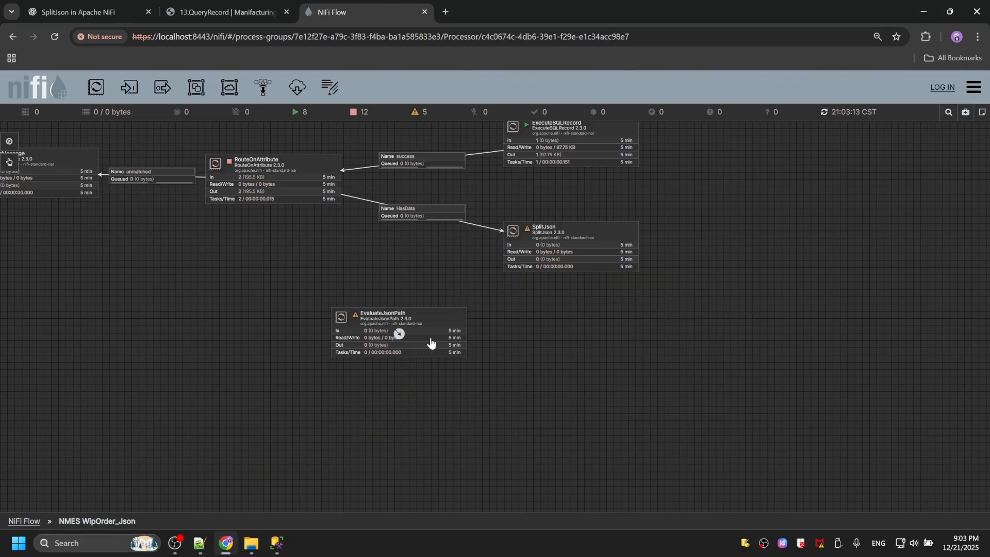
pyautogui.click(433, 343)
pyautogui.press('Delete')
# Step: Remove the HasData connection from RouteOnAttribute together with the SplitJson processor
pyautogui.click(553, 250)
pyautogui.press('Delete')
pyautogui.click(464, 223)
pyautogui.press('Delete')
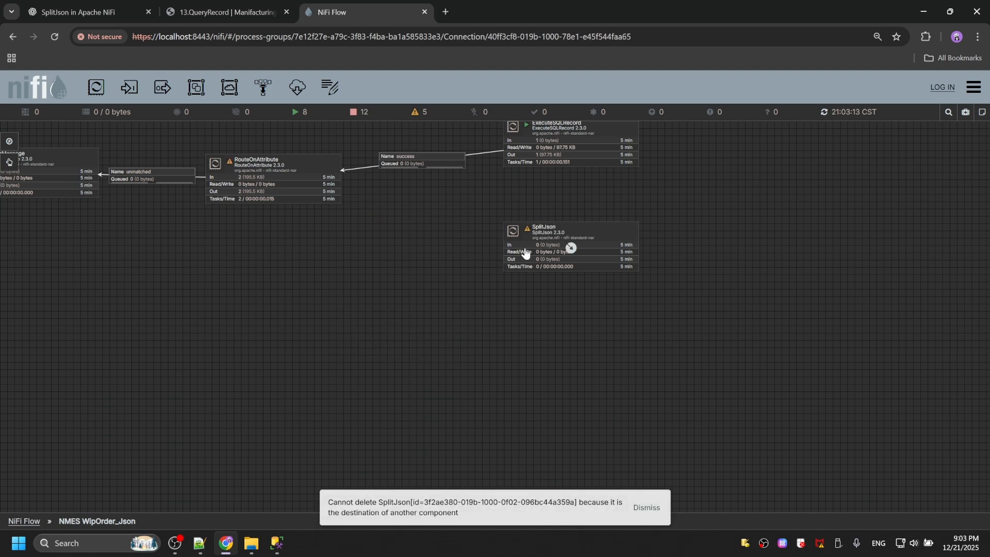
pyautogui.click(550, 246)
pyautogui.press('Delete')
# Step: Add a QueryRecord processor to the flow and place it below ExecuteSQLRecord
pyautogui.moveTo(96, 86); pyautogui.dragTo(460, 283)
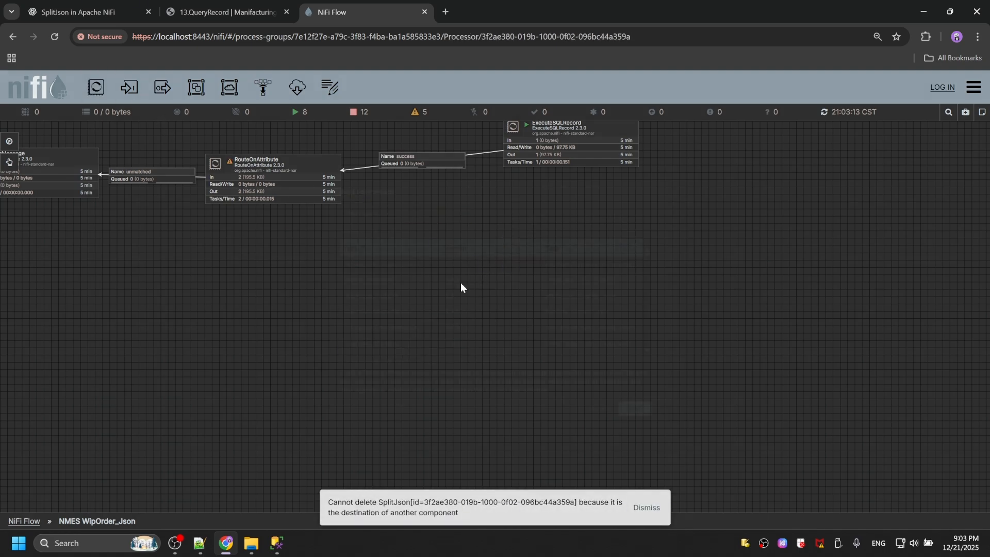
pyautogui.write('QUER')
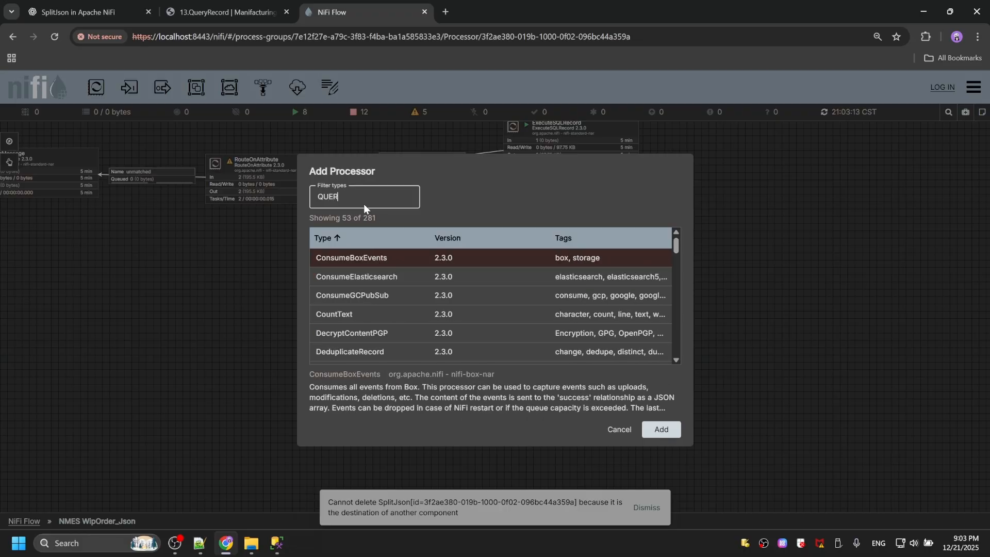
pyautogui.write('YRE')
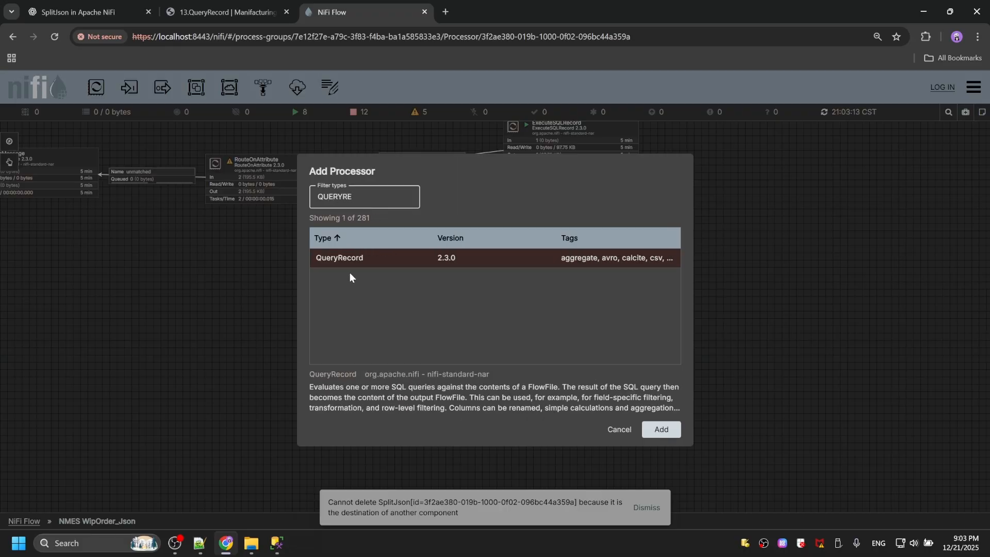
pyautogui.click(661, 429)
pyautogui.moveTo(577, 293); pyautogui.dragTo(567, 243)
# Step: Connect RouteOnAttribute to QueryRecord with the HasData relationship and open QueryRecord's configuration
pyautogui.moveTo(273, 181); pyautogui.dragTo(561, 251)
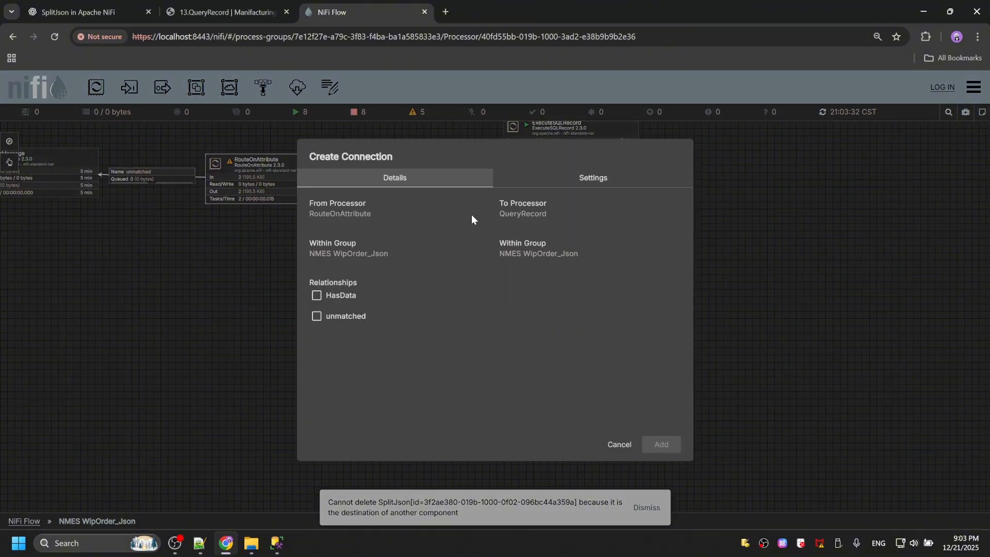
pyautogui.click(317, 295)
pyautogui.click(661, 443)
pyautogui.rightClick(571, 235)
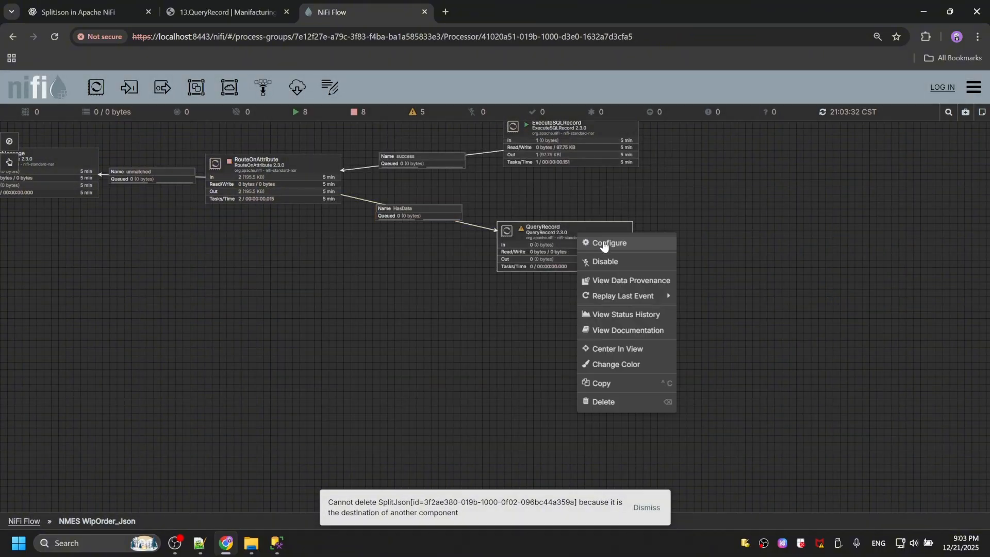
pyautogui.click(598, 245)
pyautogui.click(472, 256)
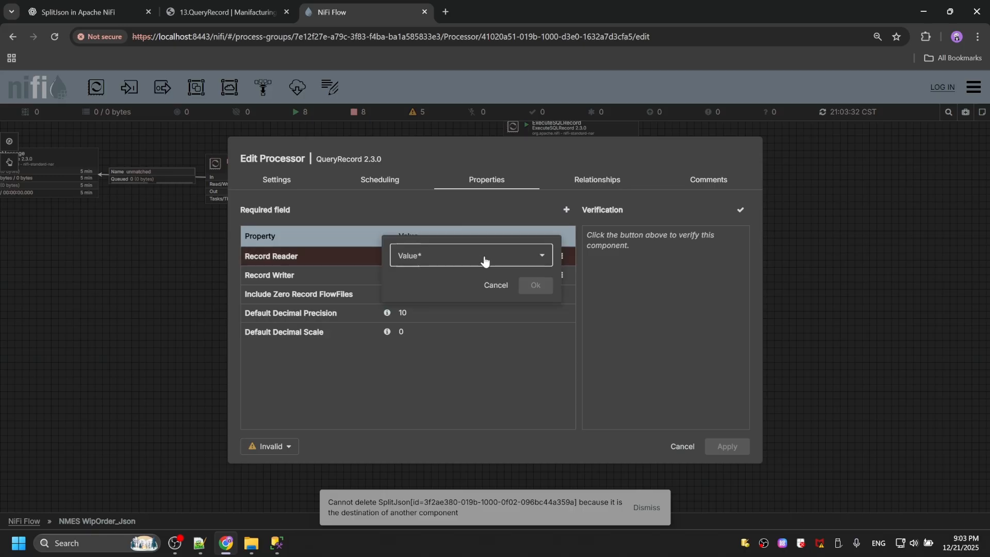
pyautogui.click(544, 261)
pyautogui.click(435, 378)
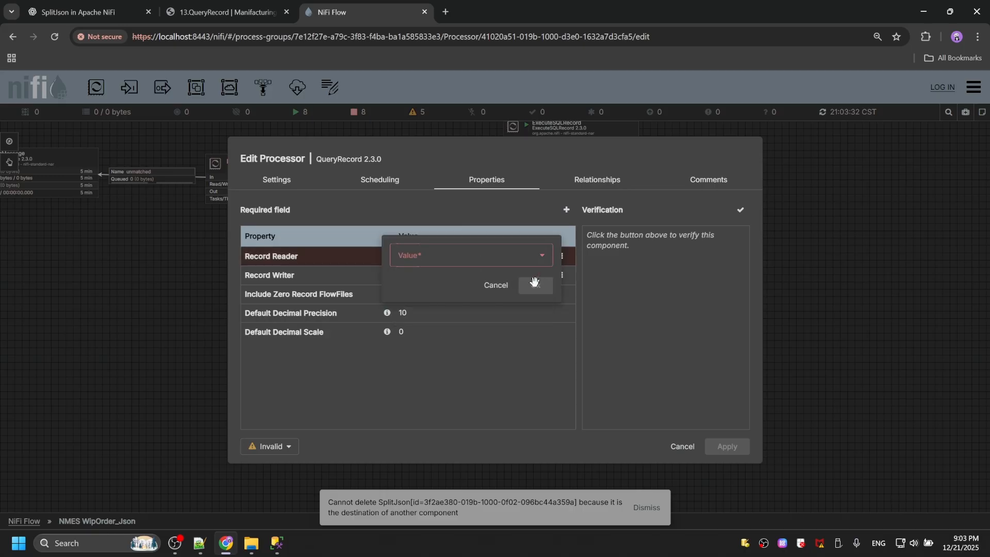
pyautogui.click(496, 285)
# Step: Create a JsonTreeReader controller service for QueryRecord's Record Reader property
pyautogui.click(562, 256)
pyautogui.click(551, 292)
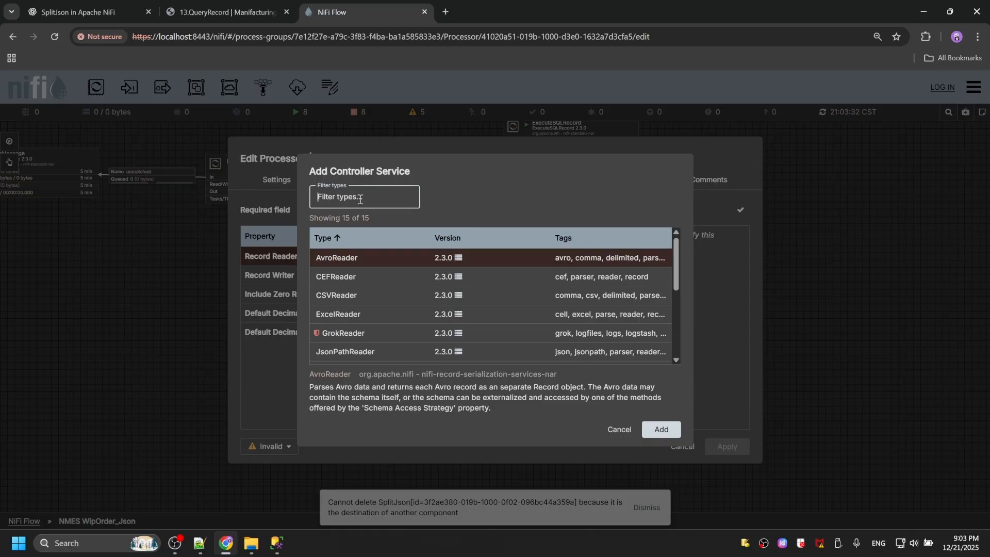
pyautogui.write('JSON')
pyautogui.click(361, 276)
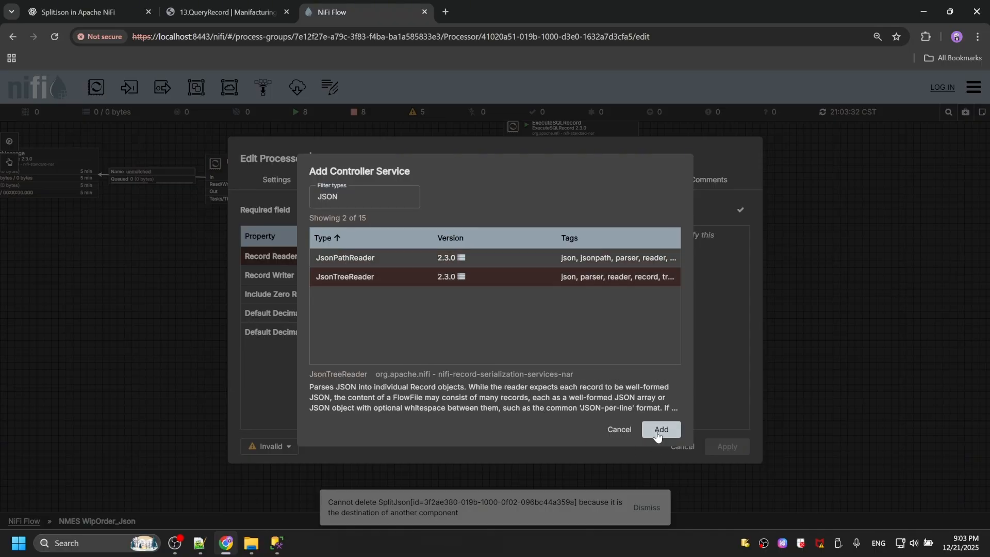
pyautogui.click(661, 429)
# Step: Set QueryRecord's Record Writer to JsonRecordSetWriter and verify the processor's properties
pyautogui.click(550, 276)
pyautogui.click(545, 279)
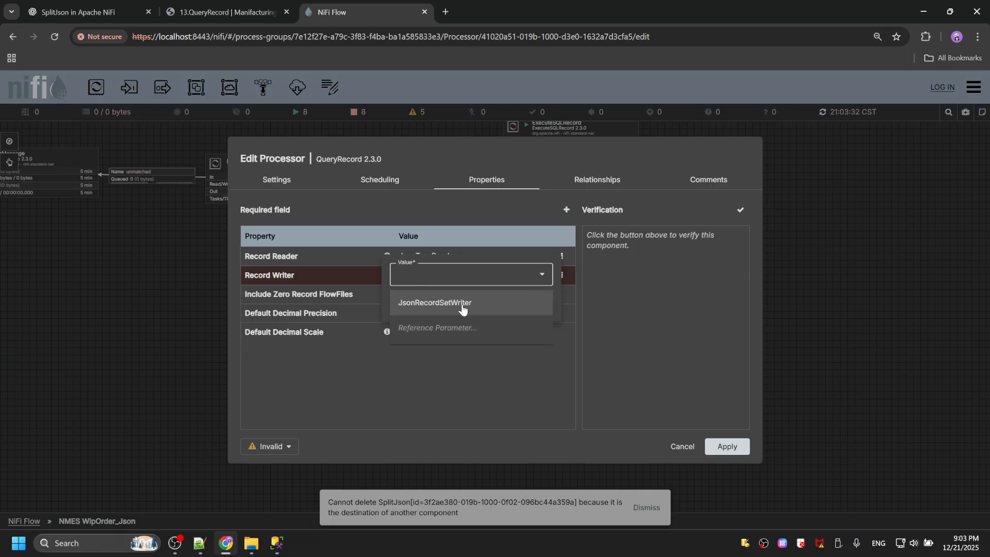
pyautogui.click(461, 304)
pyautogui.click(538, 308)
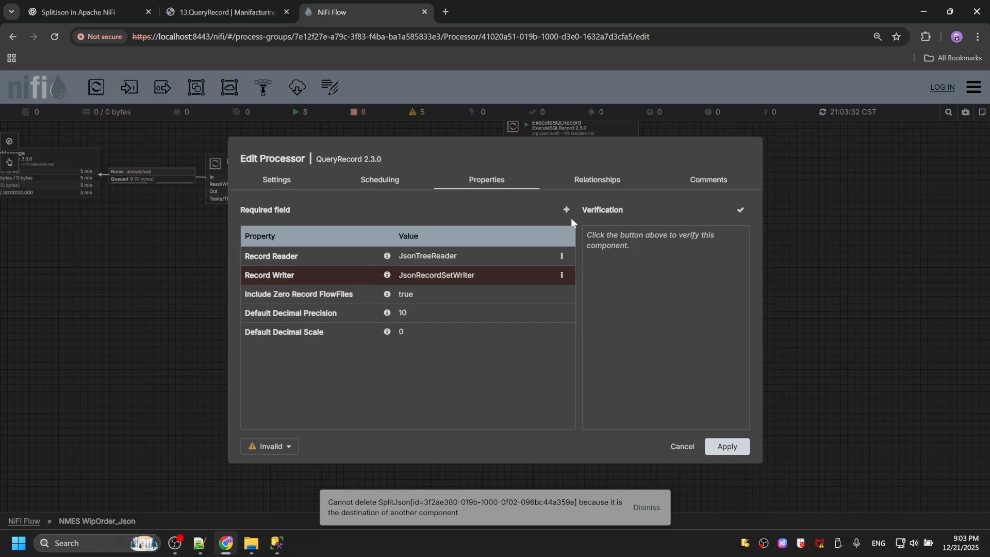
pyautogui.click(740, 210)
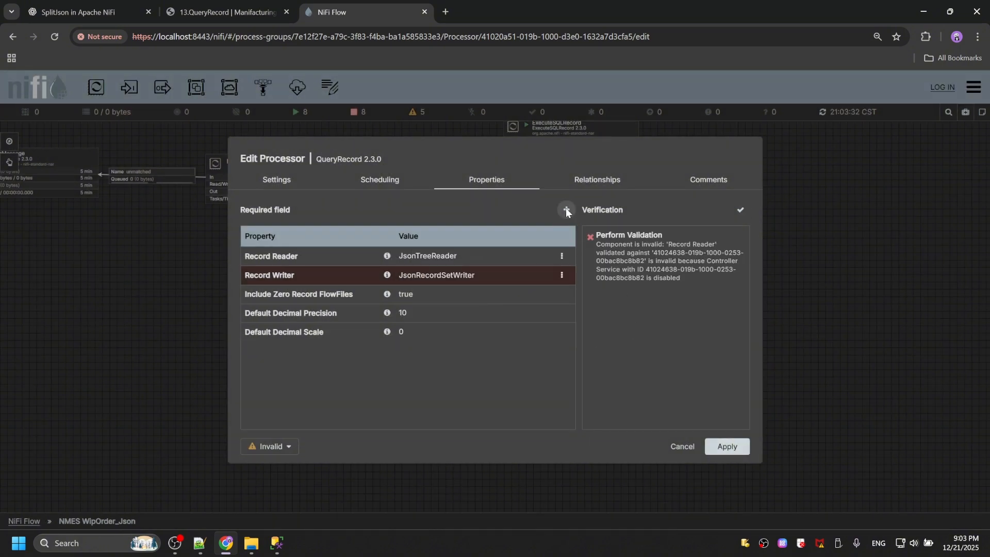
# Step: Add a QueryRecord property named PCBA_Data, copying the PCBA part from the Group1 note in SQL Server Management Studio
pyautogui.click(566, 209)
pyautogui.click(199, 542)
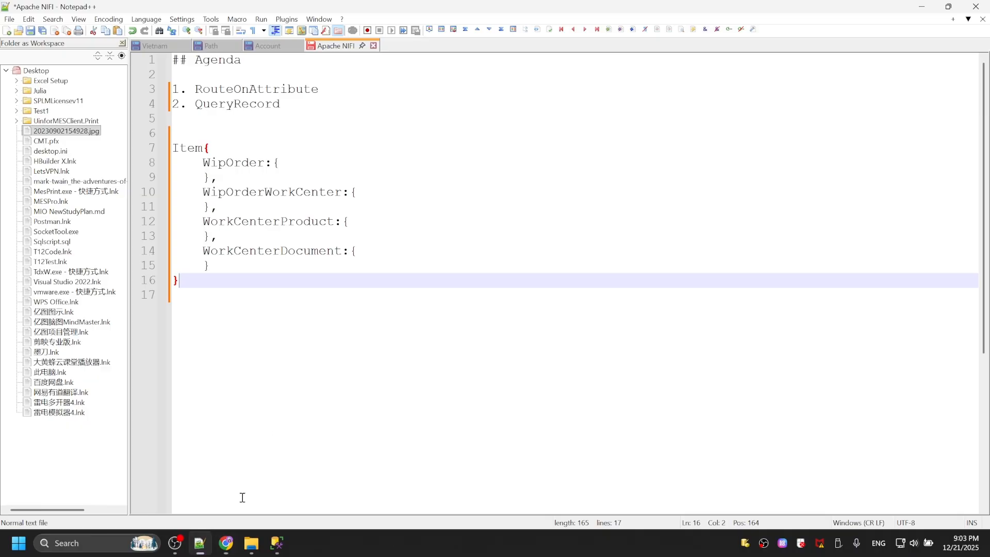
pyautogui.click(277, 543)
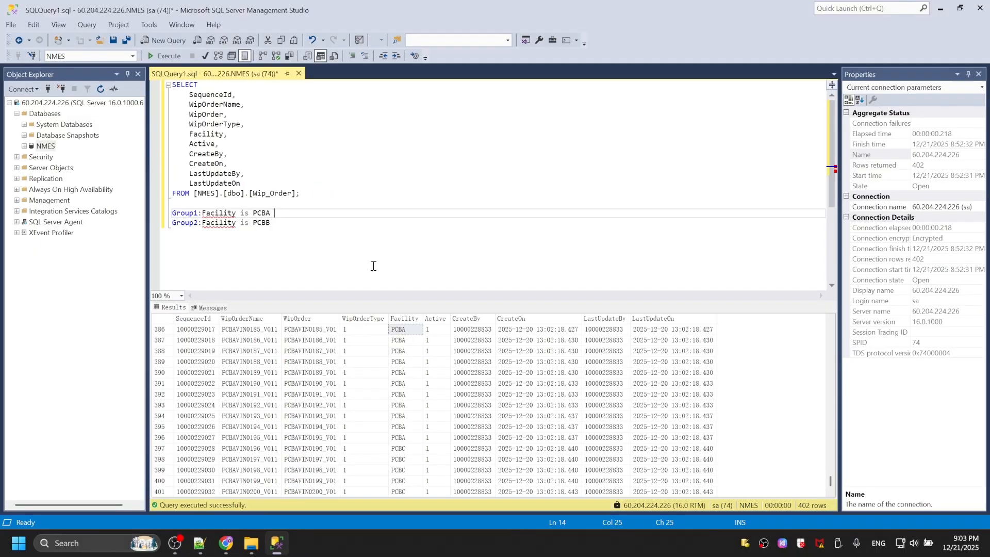
pyautogui.doubleClick(262, 213)
pyautogui.hotkey('ctrl', 'c')
pyautogui.click(226, 542)
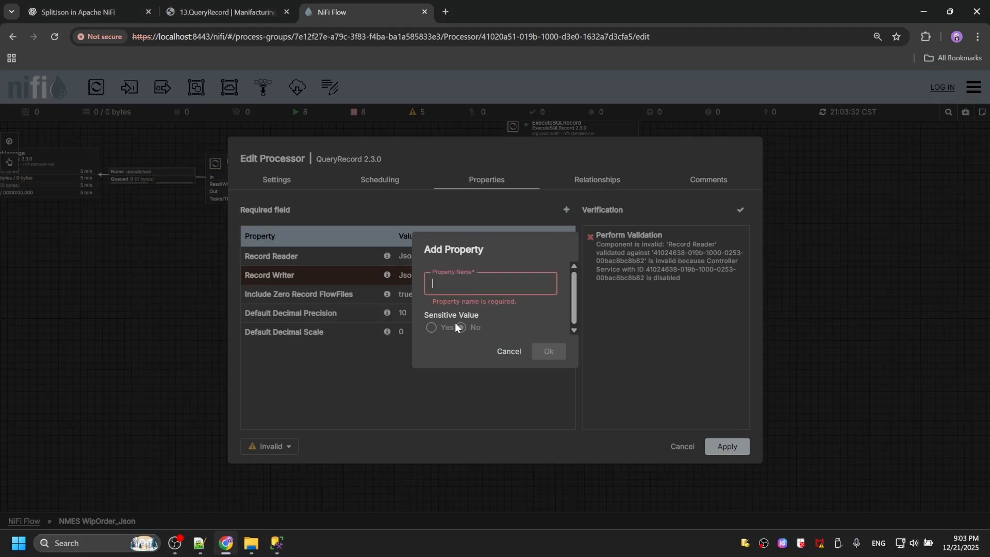
pyautogui.hotkey('ctrl', 'v')
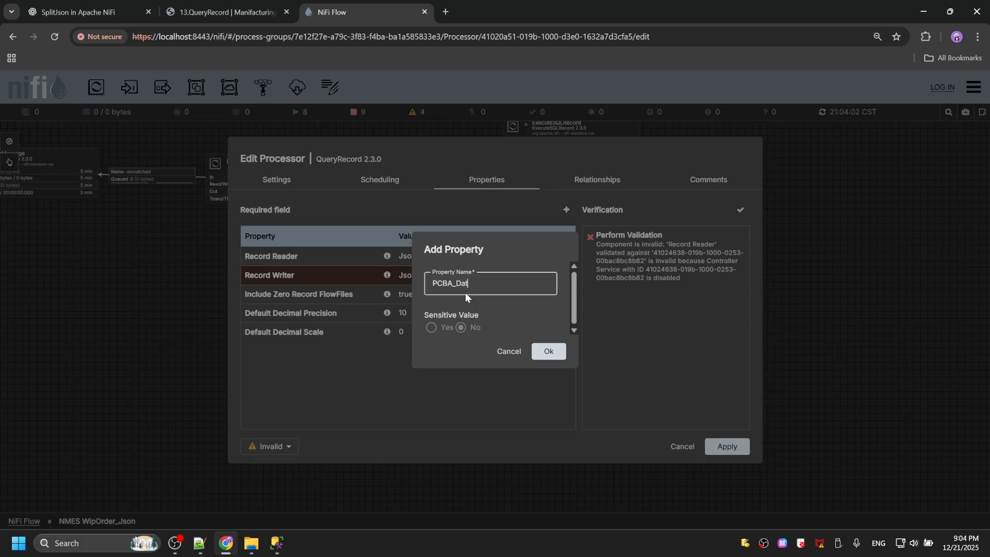
pyautogui.write('a')
pyautogui.click(547, 352)
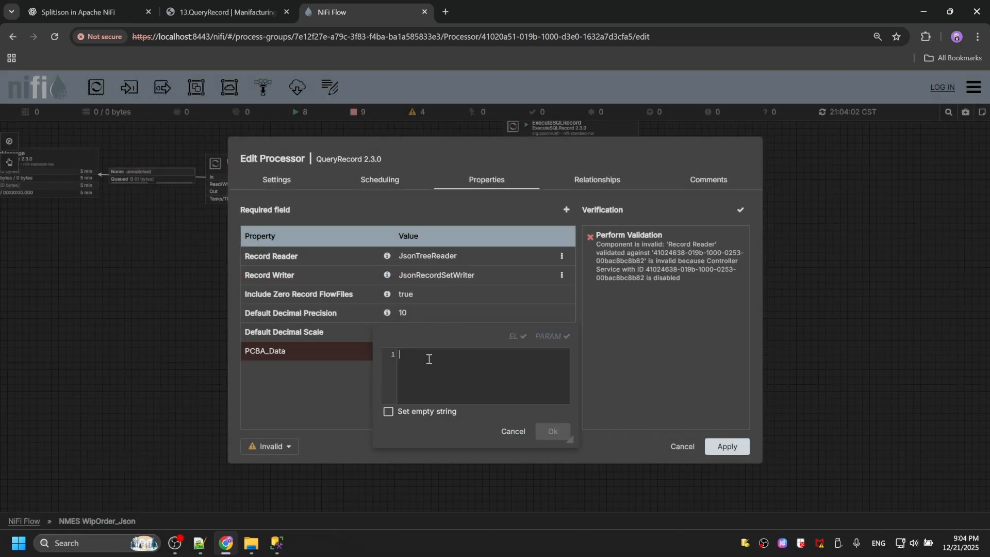
# Step: Fill PCBA_Data with the QueryRecord article's first sample query, SELECT * FROM FLOWFILE WHERE YourFirstField ='YourFilterData', without any leading text
pyautogui.write('select')
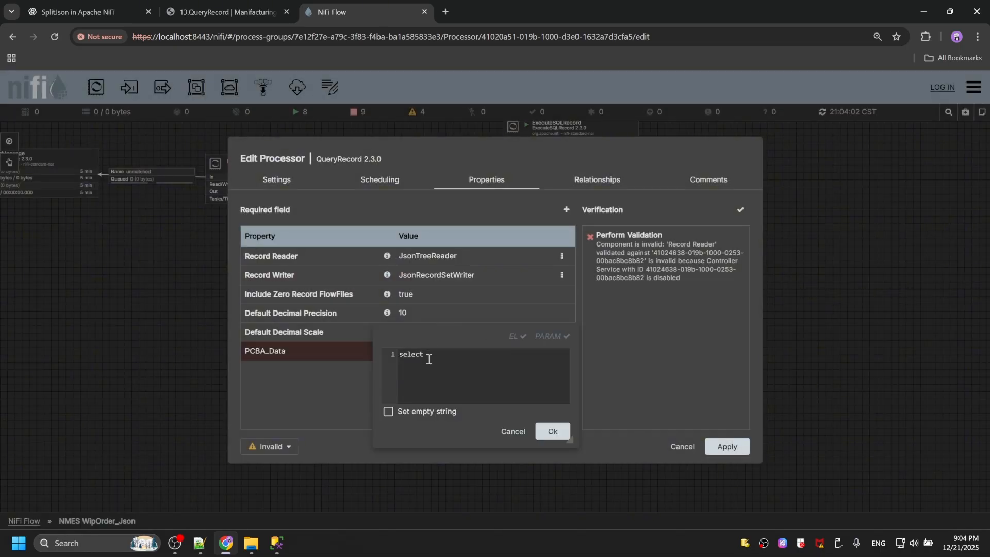
pyautogui.click(226, 15)
pyautogui.scroll(10, 452, 326)
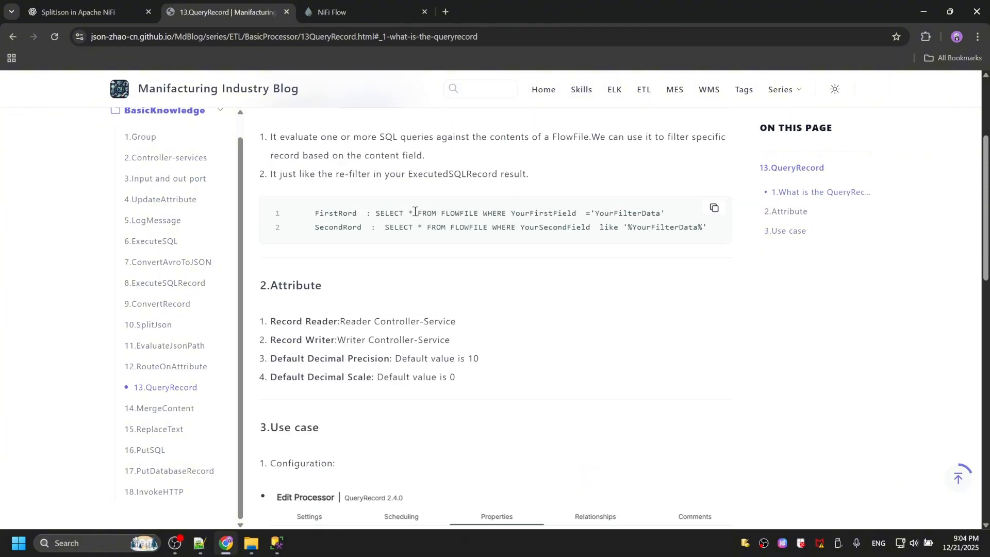
pyautogui.moveTo(377, 211); pyautogui.dragTo(665, 209)
pyautogui.hotkey('ctrl', 'c')
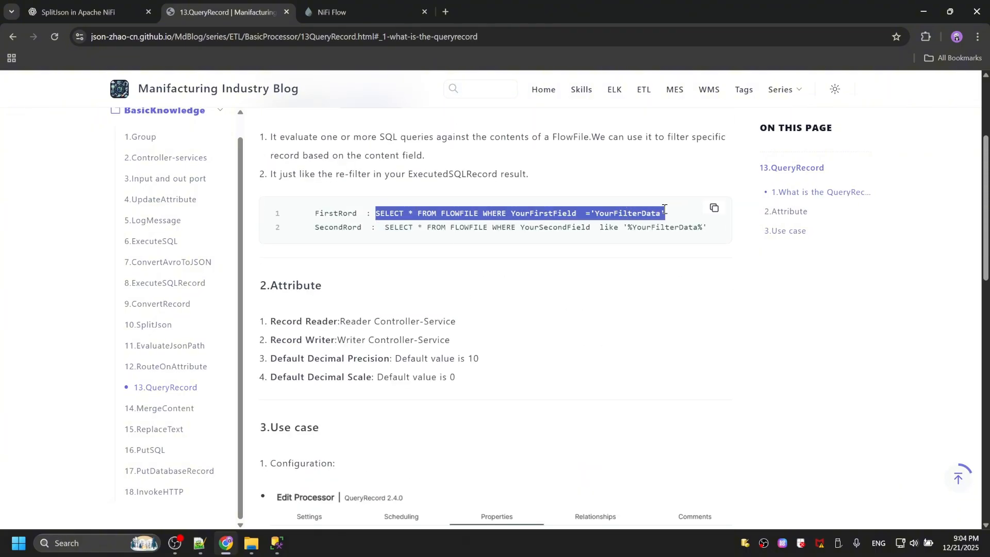
pyautogui.click(384, 12)
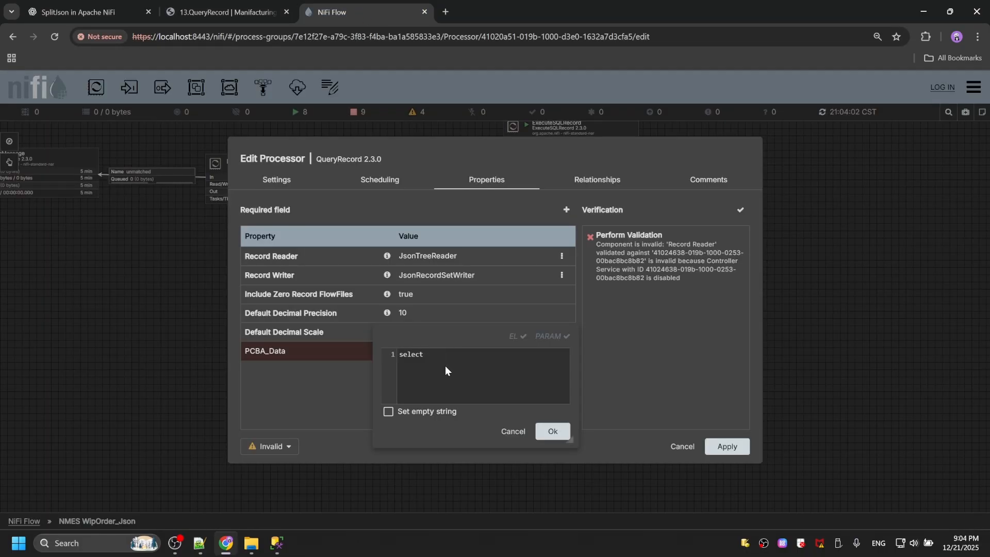
pyautogui.hotkey('ctrl', 'v')
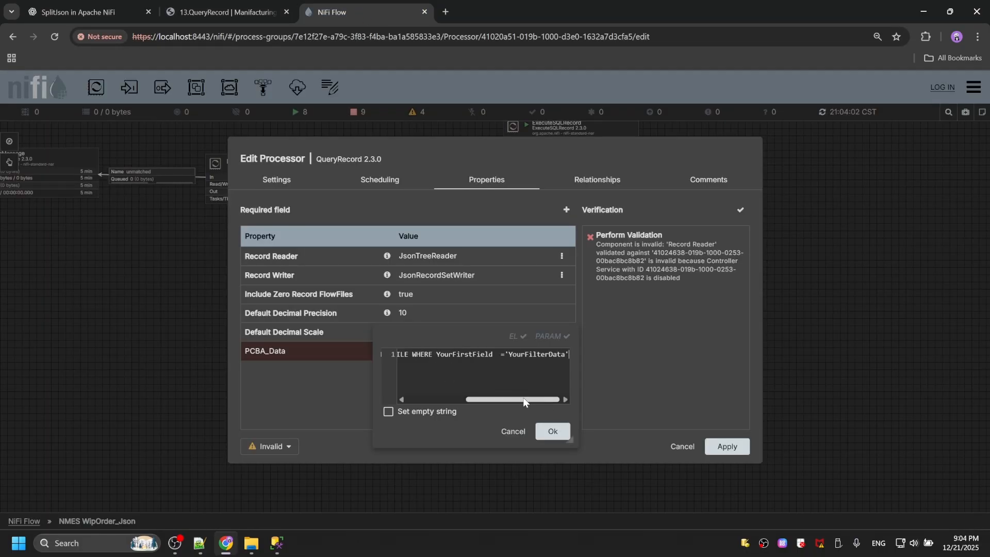
pyautogui.moveTo(537, 403); pyautogui.dragTo(402, 382)
pyautogui.press('BackSpace')
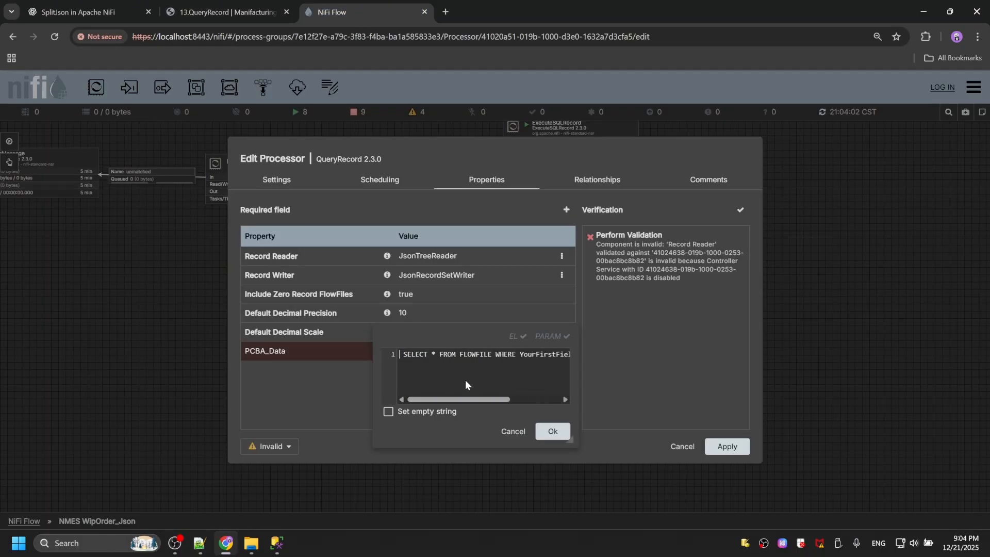
pyautogui.press('Delete')
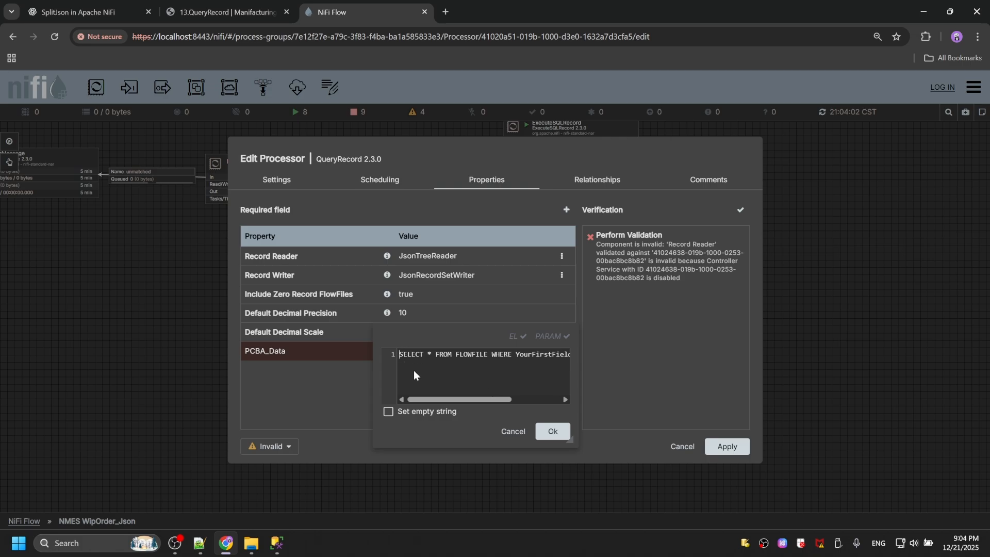
# Step: Replace YourFirstField in the PCBA_Data query with the Facility column name copied from SQL Server Management Studio
pyautogui.click(200, 543)
pyautogui.click(277, 543)
pyautogui.tripleClick(261, 212)
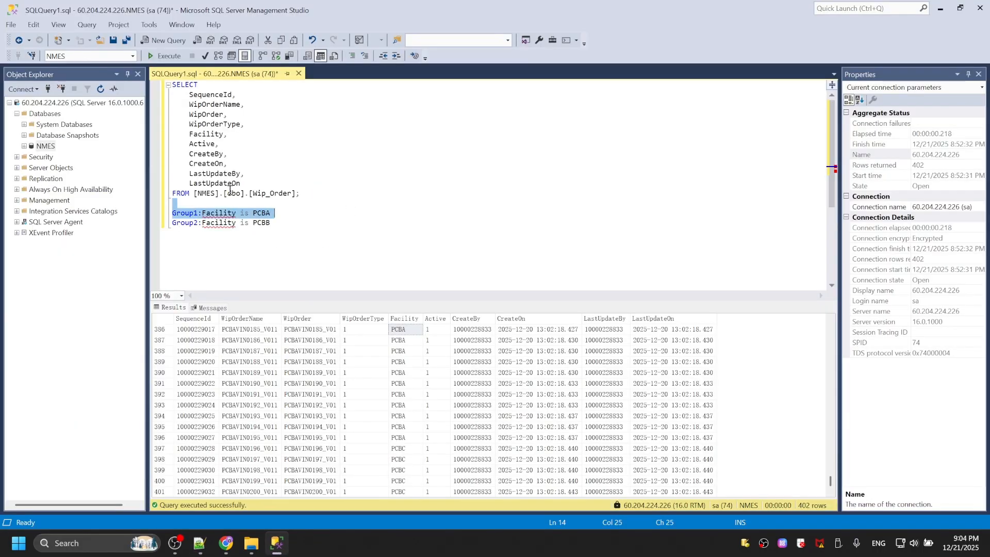
pyautogui.click(212, 140)
pyautogui.click(212, 133)
pyautogui.doubleClick(212, 133)
pyautogui.hotkey('ctrl', 'c')
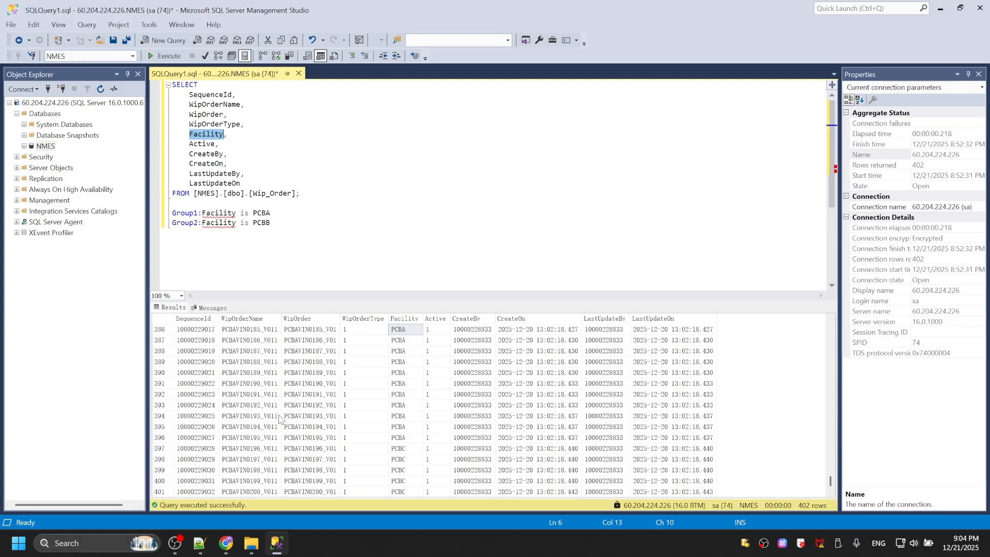
pyautogui.click(226, 543)
pyautogui.click(498, 365)
pyautogui.doubleClick(469, 353)
pyautogui.hotkey('ctrl', 'v')
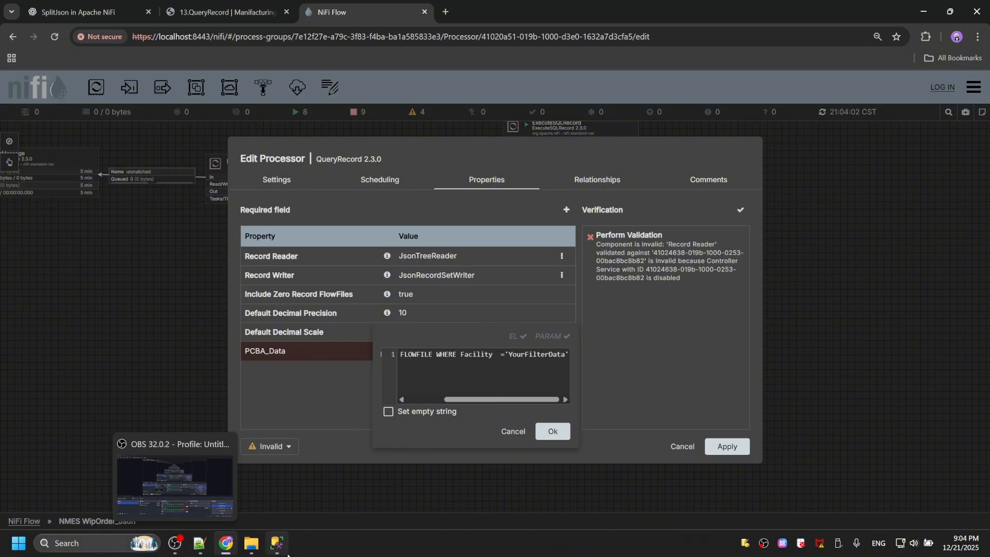
# Step: Replace YourFilterData in the PCBA_Data query with the PCBA value copied from the Group1 note in SQL Server Management Studio
pyautogui.click(277, 543)
pyautogui.click(280, 223)
pyautogui.doubleClick(260, 223)
pyautogui.doubleClick(264, 214)
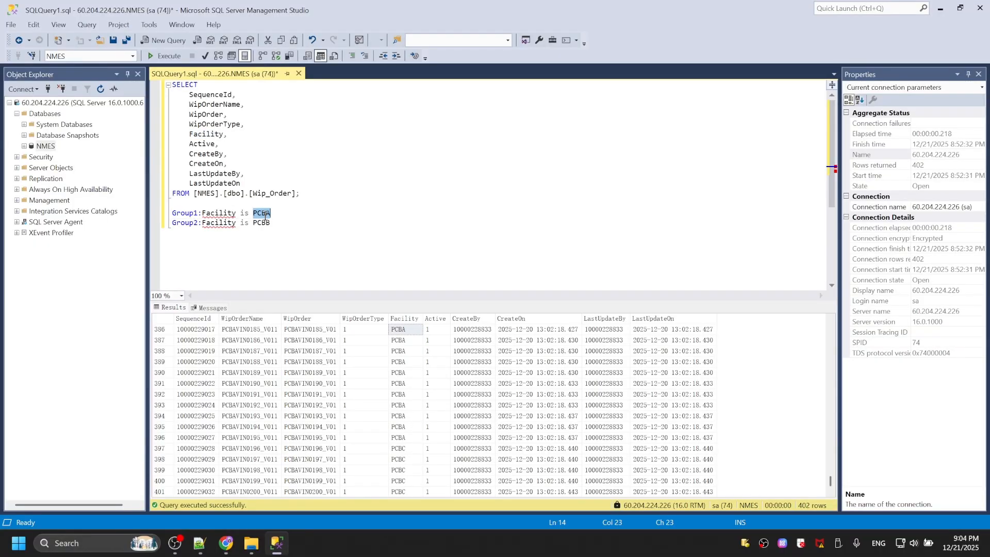
pyautogui.click(226, 543)
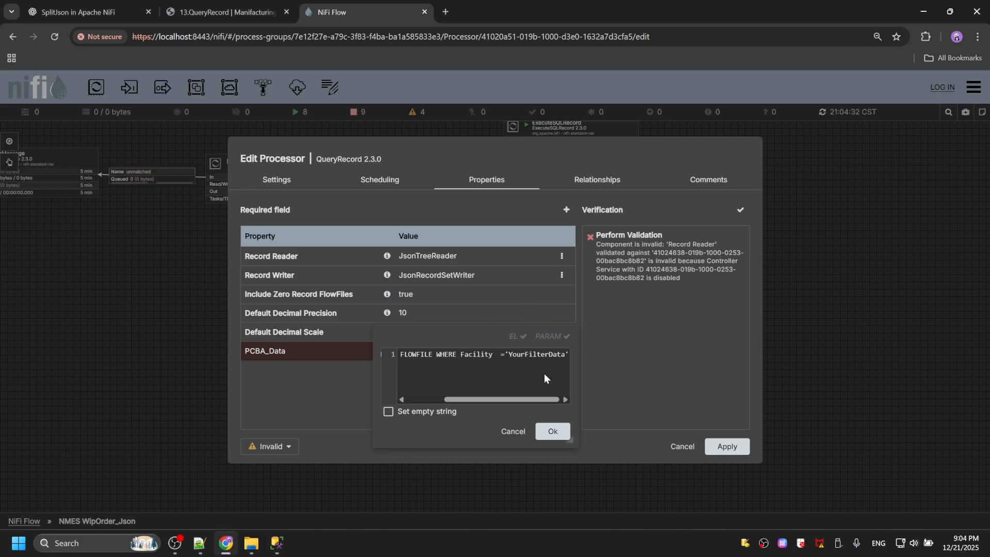
pyautogui.hscroll(-3, 540, 399)
pyautogui.click(552, 430)
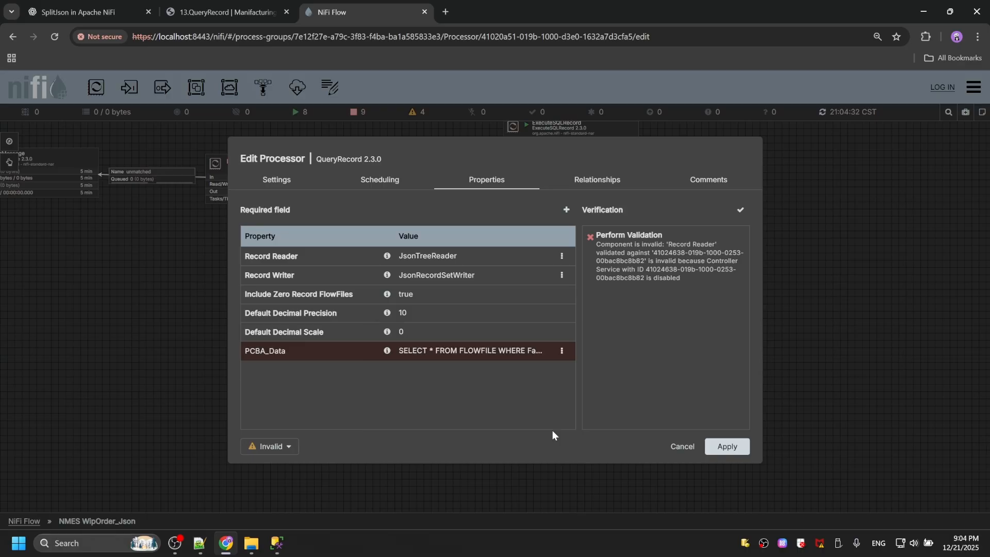
# Step: Verify QueryRecord with the completed PCBA_Data query and apply the processor changes
pyautogui.click(740, 210)
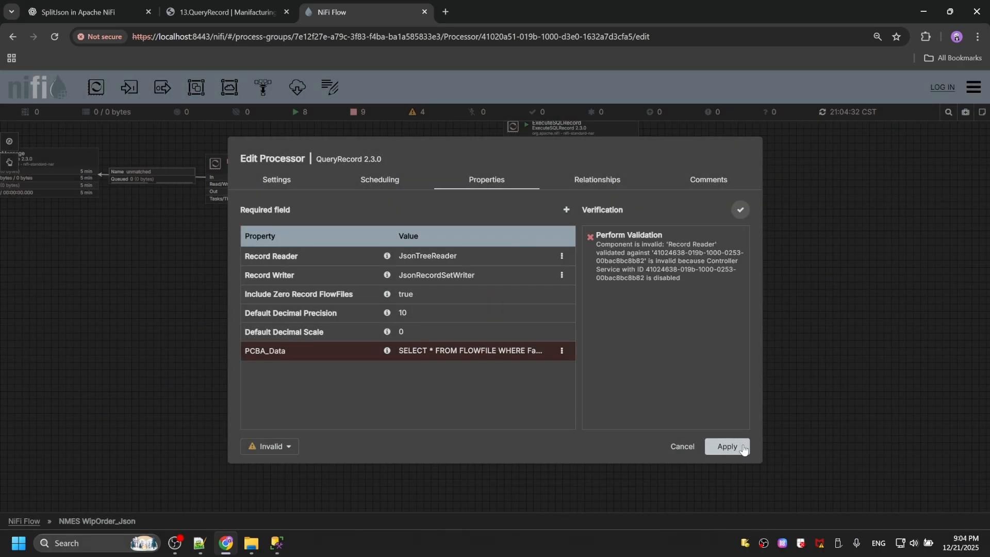
pyautogui.doubleClick(624, 269)
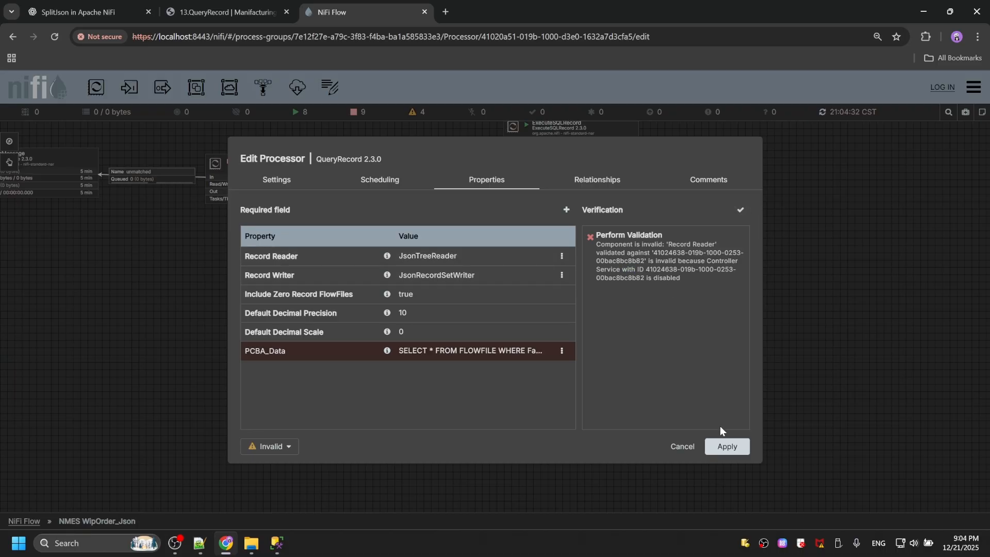
pyautogui.click(723, 444)
# Step: Enable all controller services of the process group and refresh the canvas
pyautogui.rightClick(712, 252)
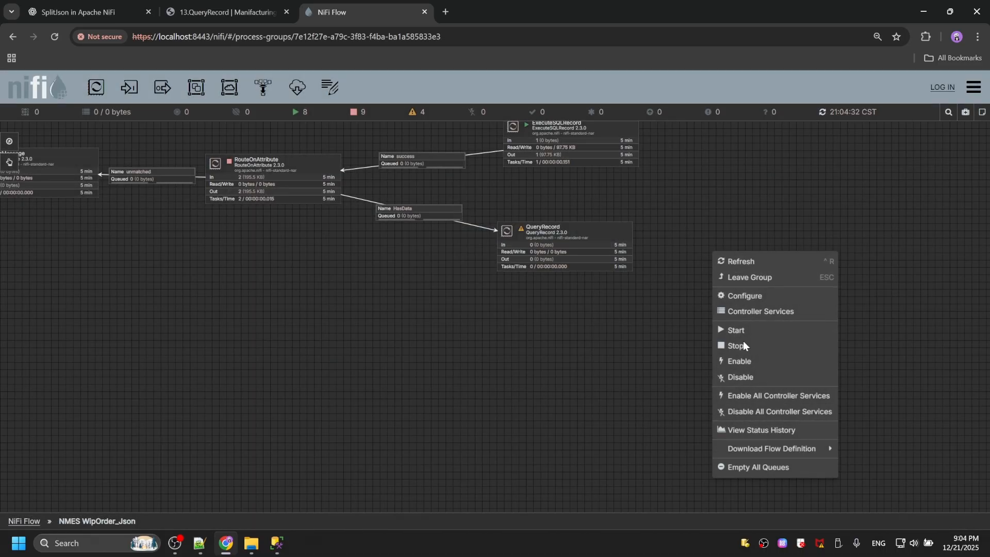
pyautogui.click(778, 395)
pyautogui.rightClick(739, 237)
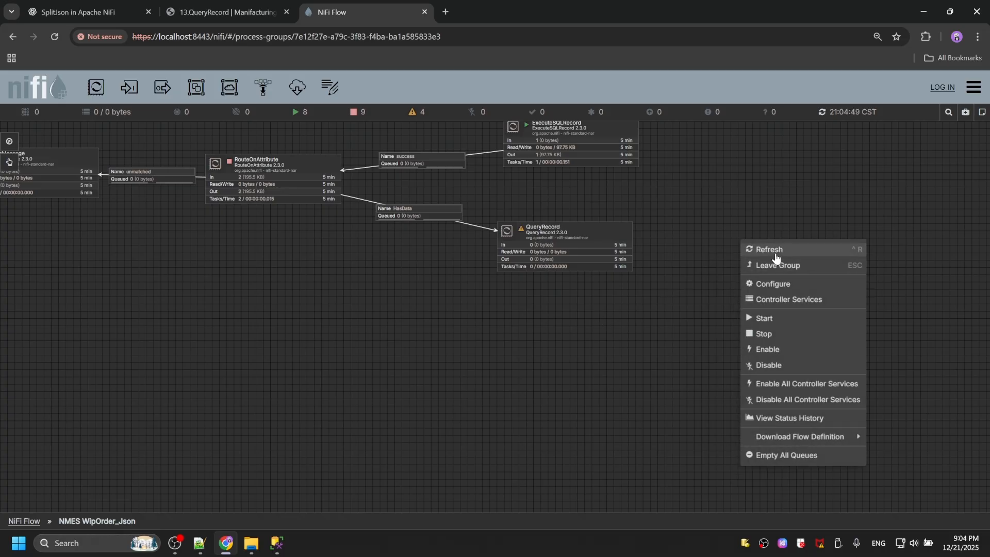
pyautogui.click(753, 249)
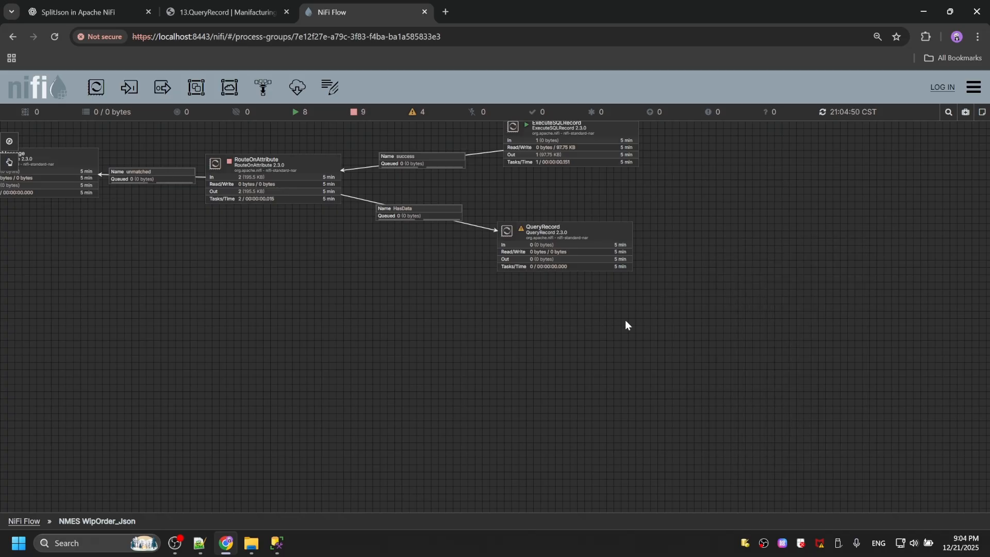
# Step: Place a copy of the LogMessage processor below and to the left of QueryRecord and route the PCBA_Data relationship to it
pyautogui.click(88, 157)
pyautogui.hotkey('ctrl', 'v')
pyautogui.moveTo(87, 179); pyautogui.dragTo(610, 333)
pyautogui.moveTo(563, 249); pyautogui.dragTo(574, 326)
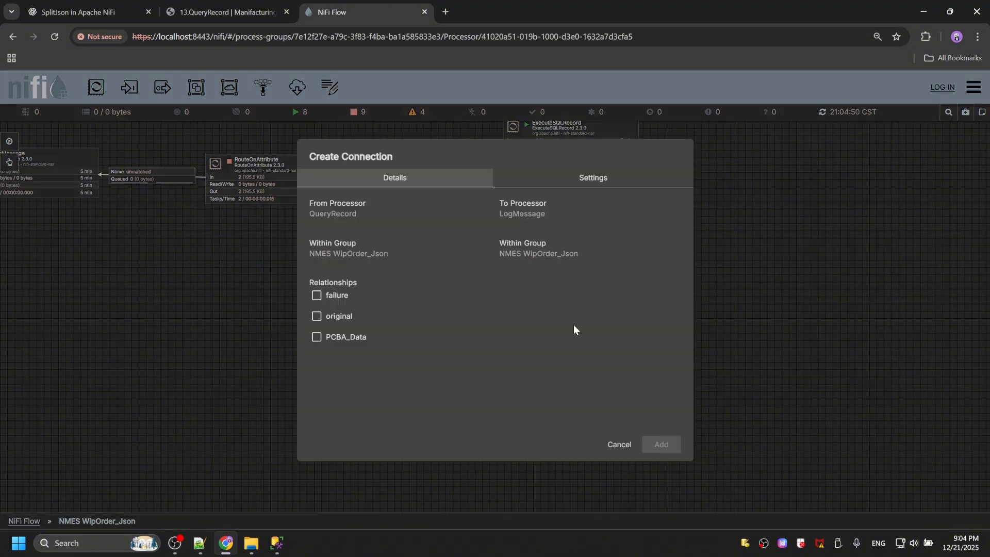
pyautogui.click(354, 336)
pyautogui.click(660, 444)
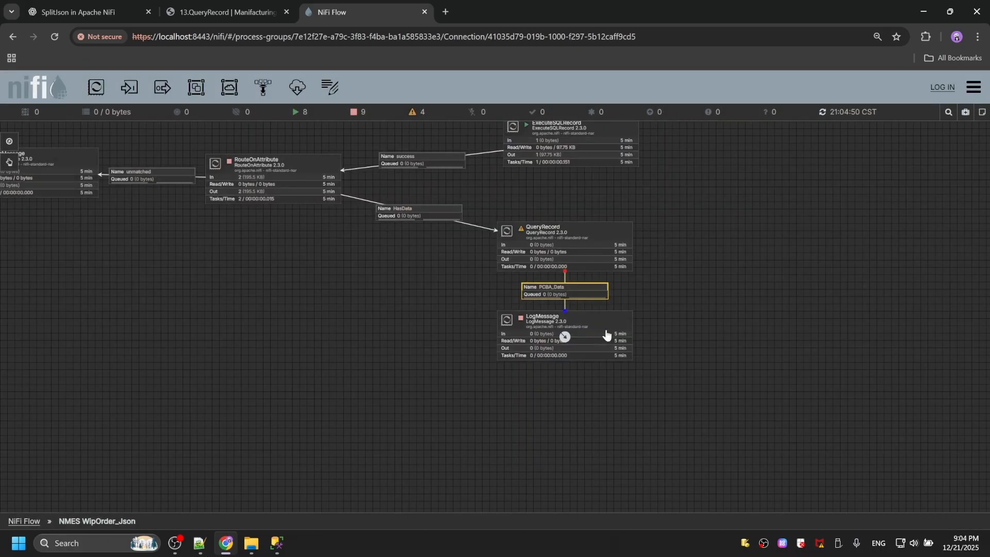
pyautogui.moveTo(608, 332); pyautogui.dragTo(369, 343)
pyautogui.click(465, 336)
# Step: Copy the PCBA_Data query text from QueryRecord's properties without changing it
pyautogui.rightClick(540, 244)
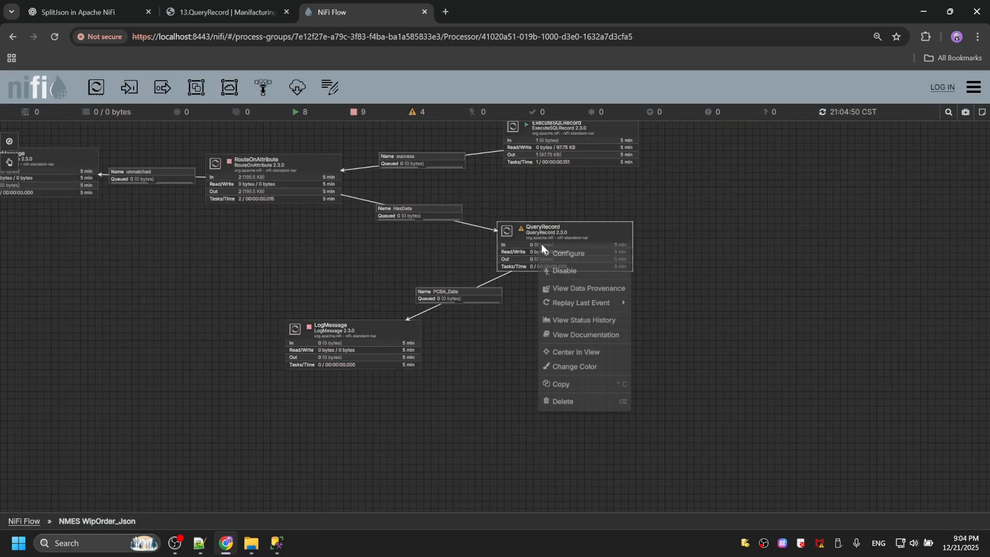
pyautogui.click(559, 250)
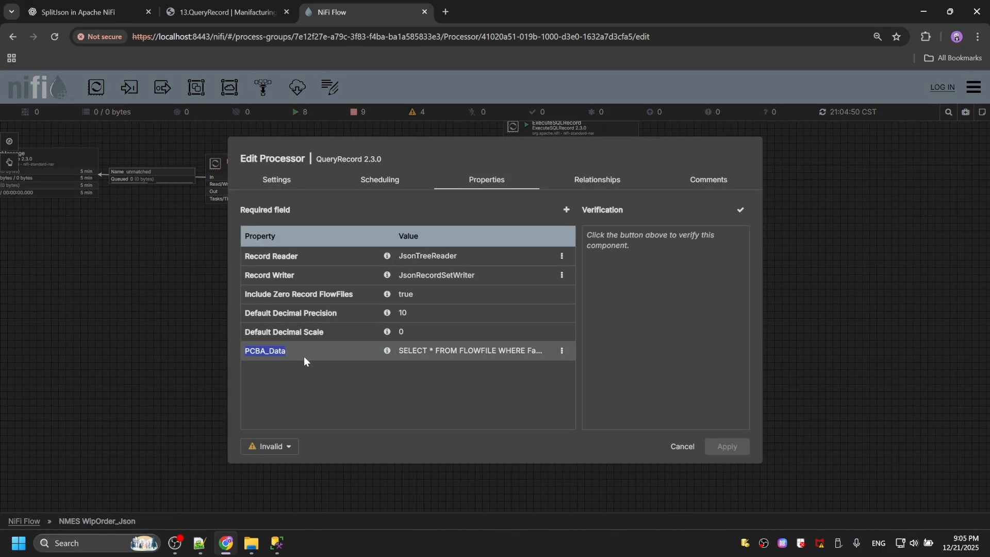
pyautogui.click(566, 212)
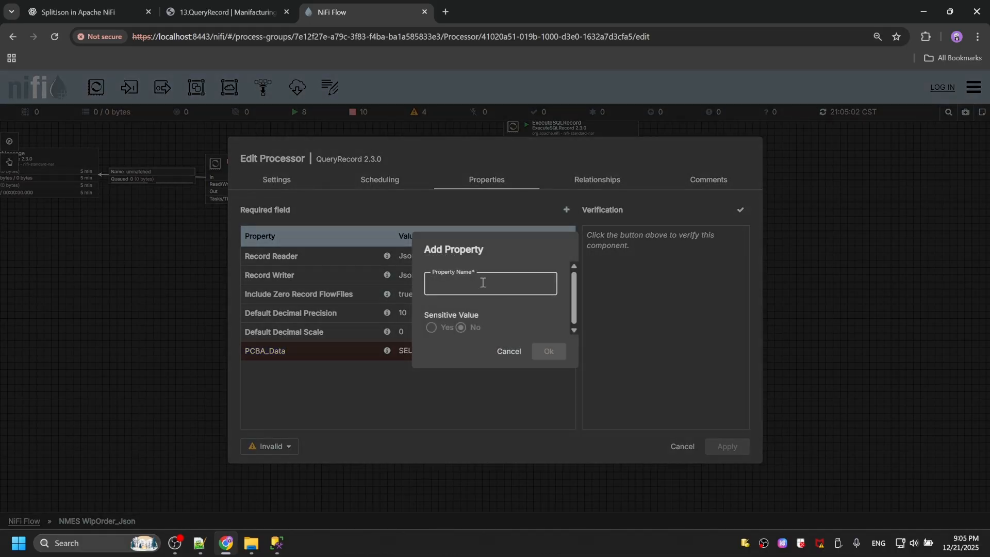
pyautogui.click(509, 352)
pyautogui.click(467, 351)
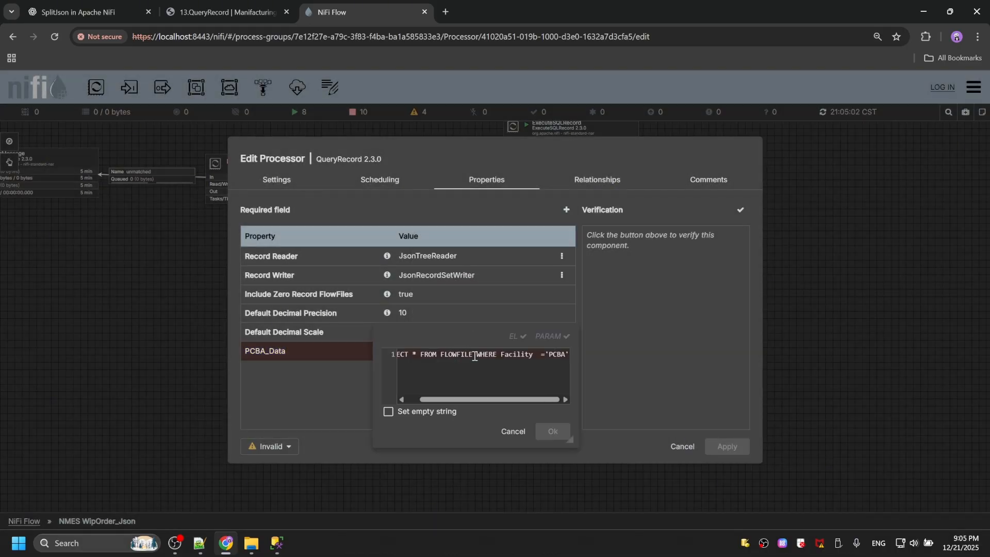
pyautogui.click(517, 432)
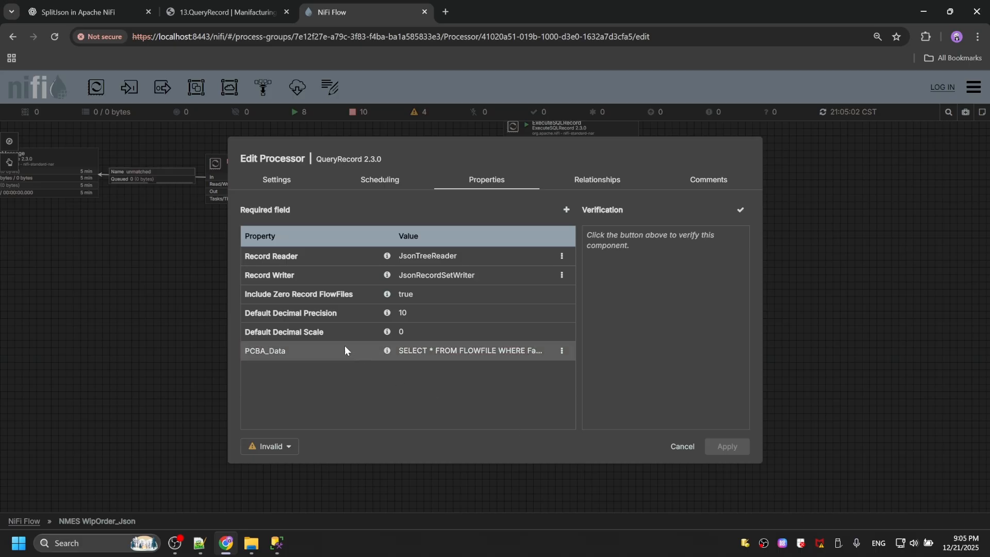
# Step: Add a QueryRecord property named PCBB_Data with the query SELECT * FROM FLOWFILE WHERE Facility ='PCBB' and apply the change
pyautogui.click(565, 210)
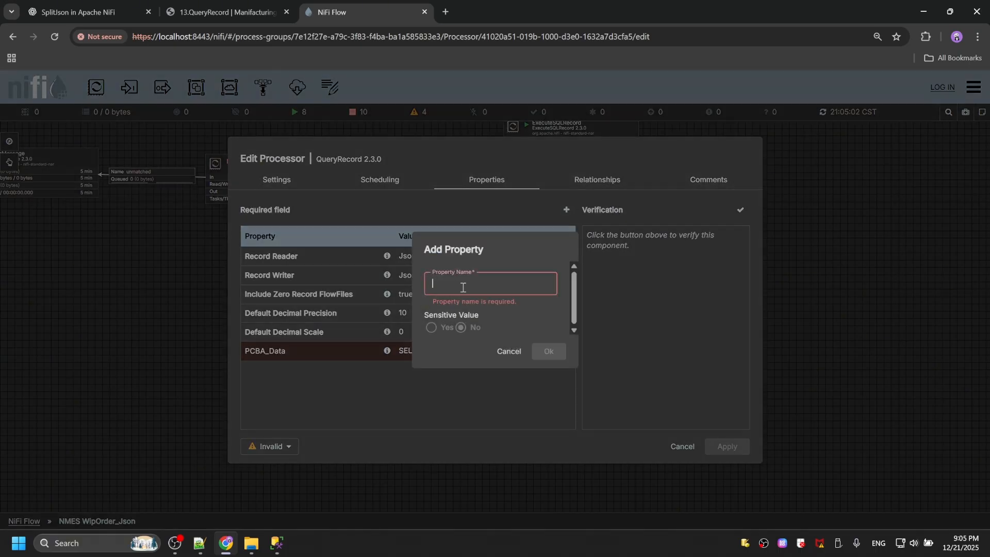
pyautogui.write('PCBB_Data')
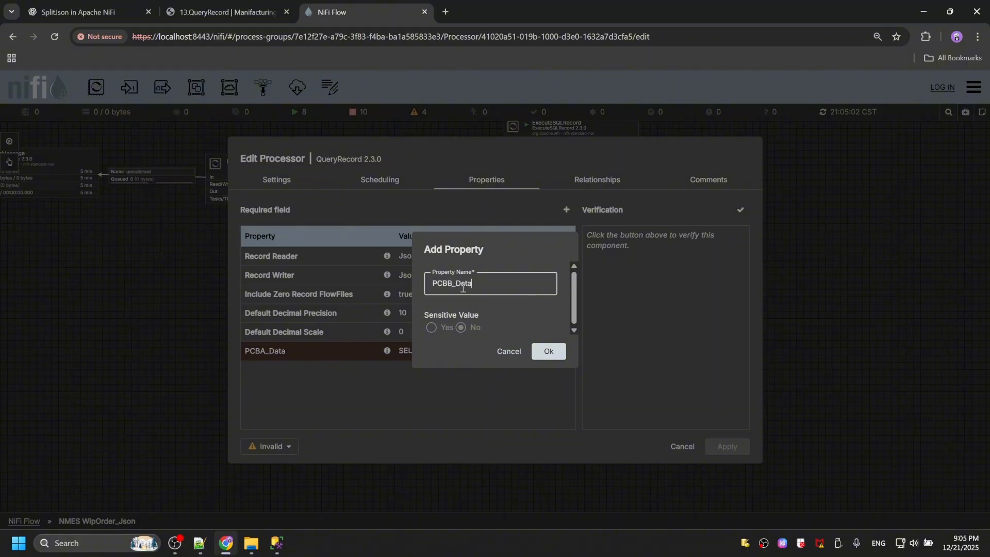
pyautogui.click(548, 350)
pyautogui.write("SELECT * FROM FLOWFILE WHERE Facility  ='PCBA'")
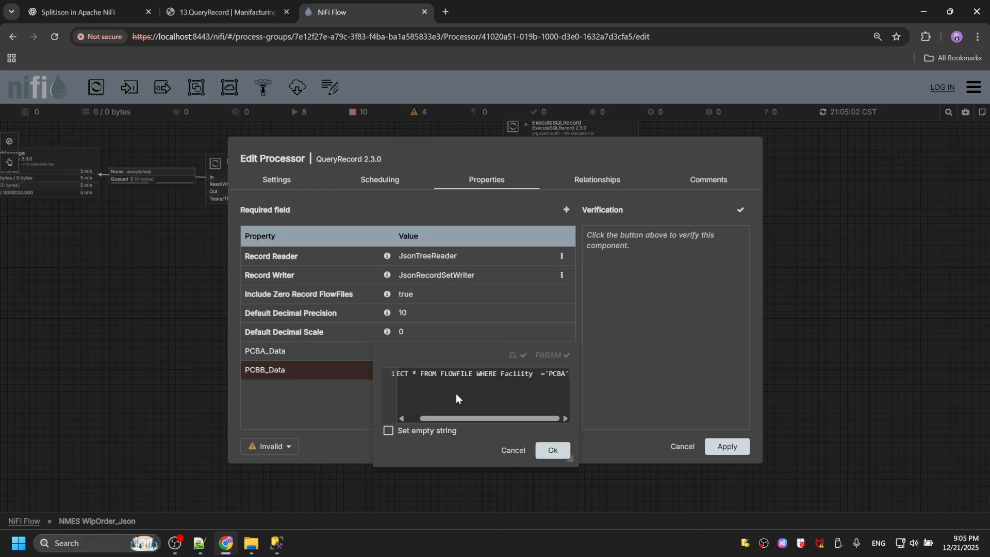
pyautogui.click(566, 374)
pyautogui.press('BackSpace')
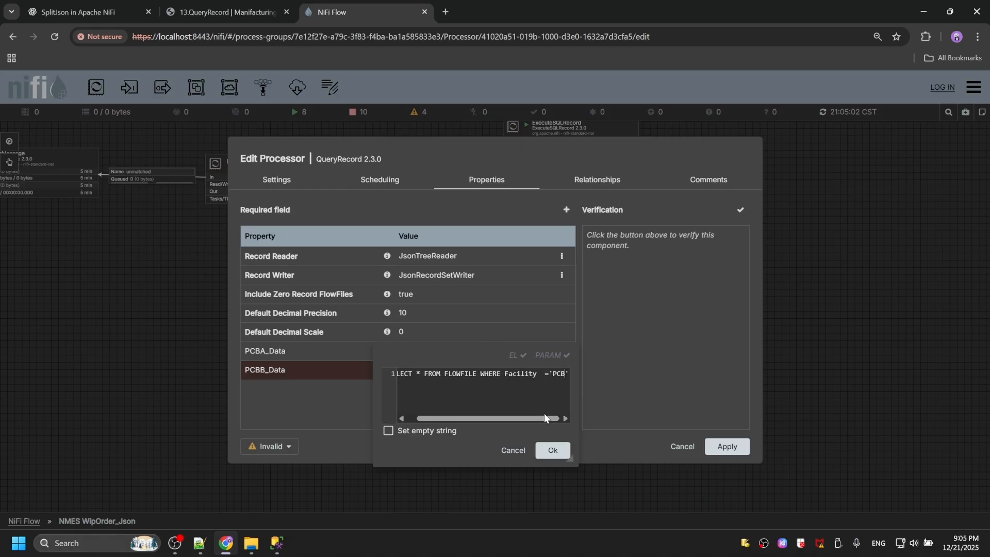
pyautogui.write('b')
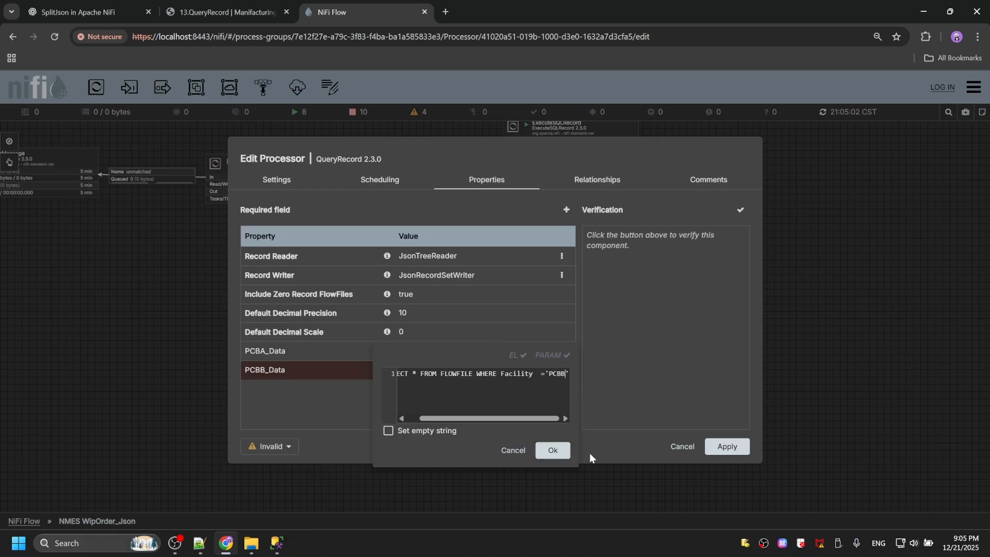
pyautogui.click(553, 449)
pyautogui.click(730, 444)
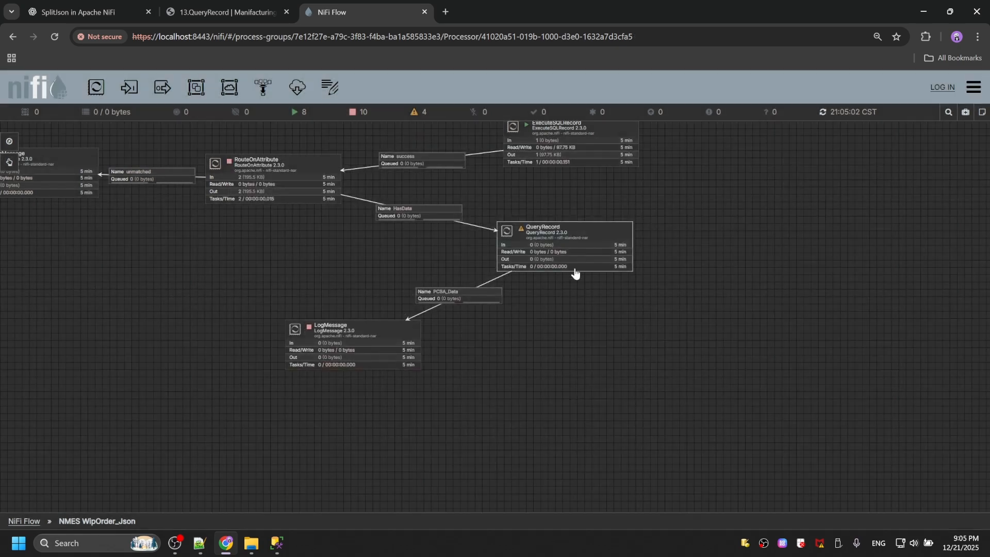
# Step: Duplicate the LogMessage processor to the lower right of QueryRecord and route the PCBB_Data relationship to the copy
pyautogui.click(395, 328)
pyautogui.hotkey('ctrl', 'c')
pyautogui.hotkey('ctrl', 'v')
pyautogui.moveTo(412, 340); pyautogui.dragTo(691, 340)
pyautogui.moveTo(568, 248); pyautogui.dragTo(670, 361)
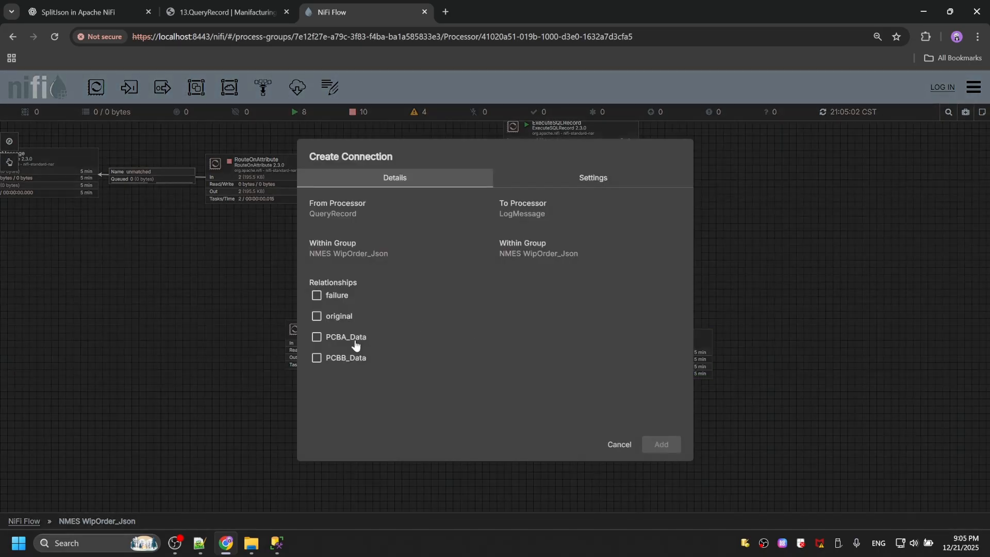
pyautogui.click(354, 357)
pyautogui.click(661, 444)
# Step: Set QueryRecord's failure and original relationships to terminate automatically and apply the change
pyautogui.rightClick(594, 229)
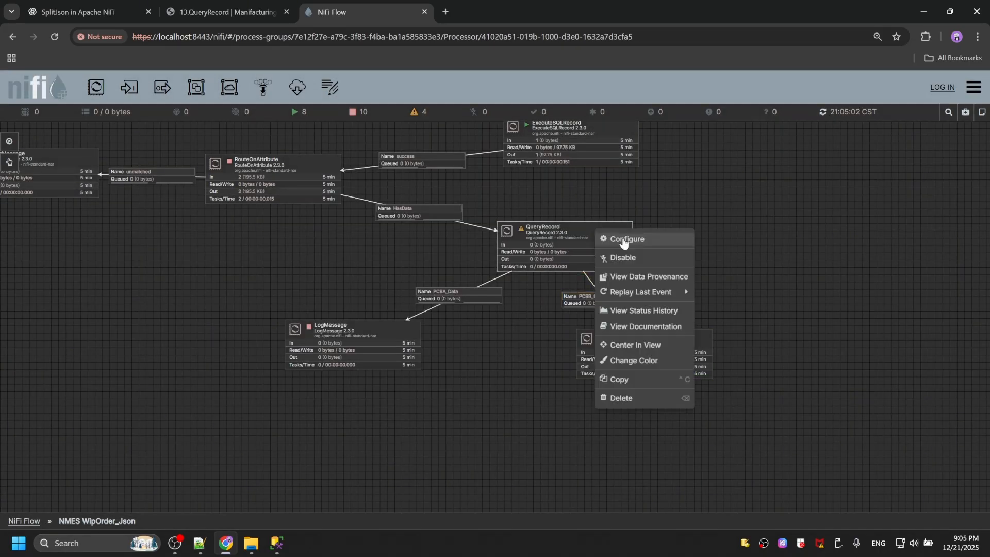
pyautogui.click(618, 239)
pyautogui.click(593, 172)
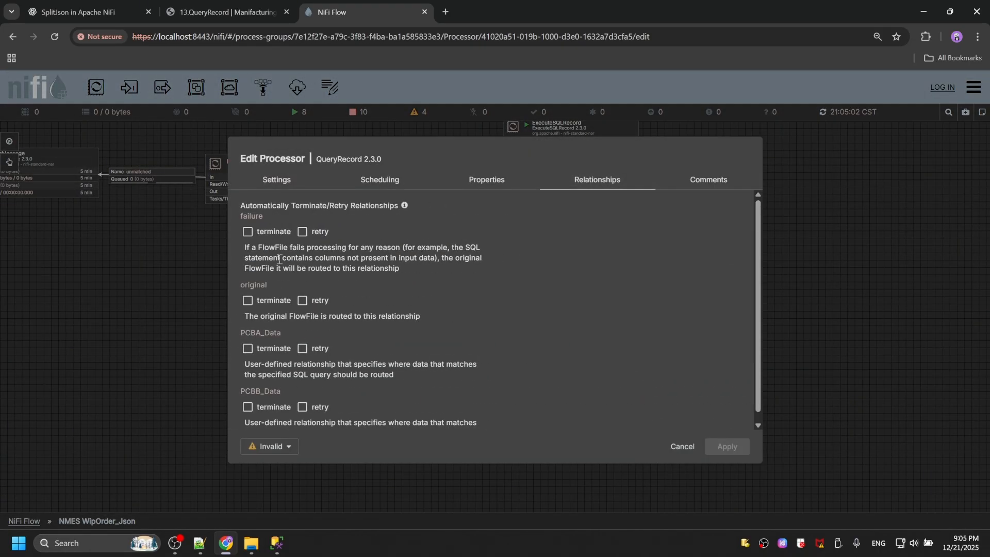
pyautogui.click(286, 303)
pyautogui.click(273, 231)
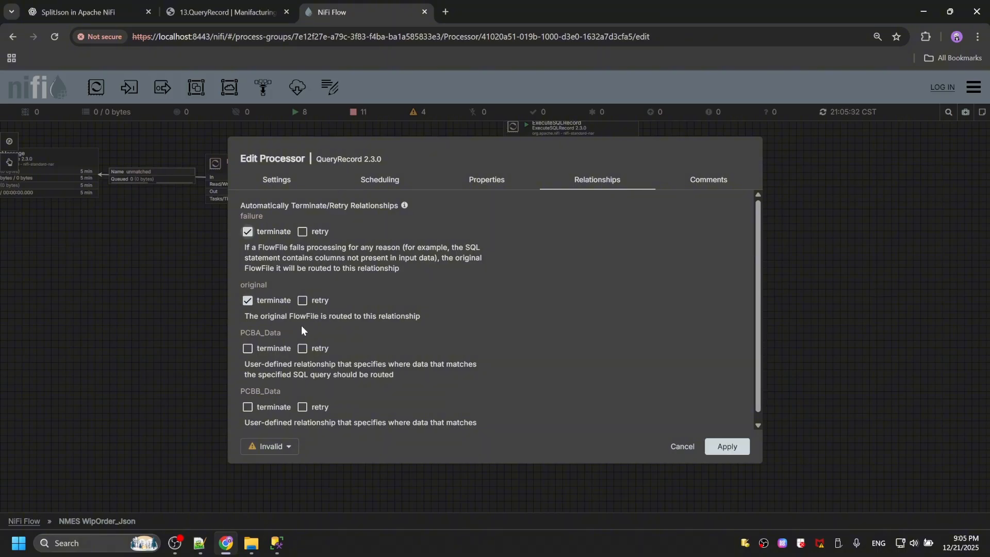
pyautogui.scroll(-1, 302, 363)
pyautogui.click(727, 447)
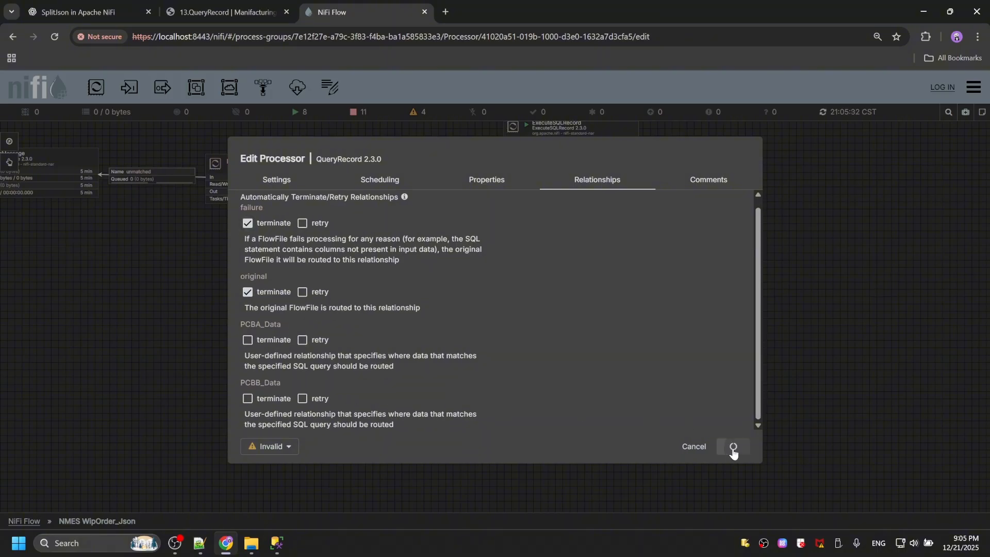
# Step: Refresh the canvas and shift the LogMessage processor fed by PCBB_Data slightly to the right
pyautogui.rightClick(752, 234)
pyautogui.click(763, 243)
pyautogui.click(676, 351)
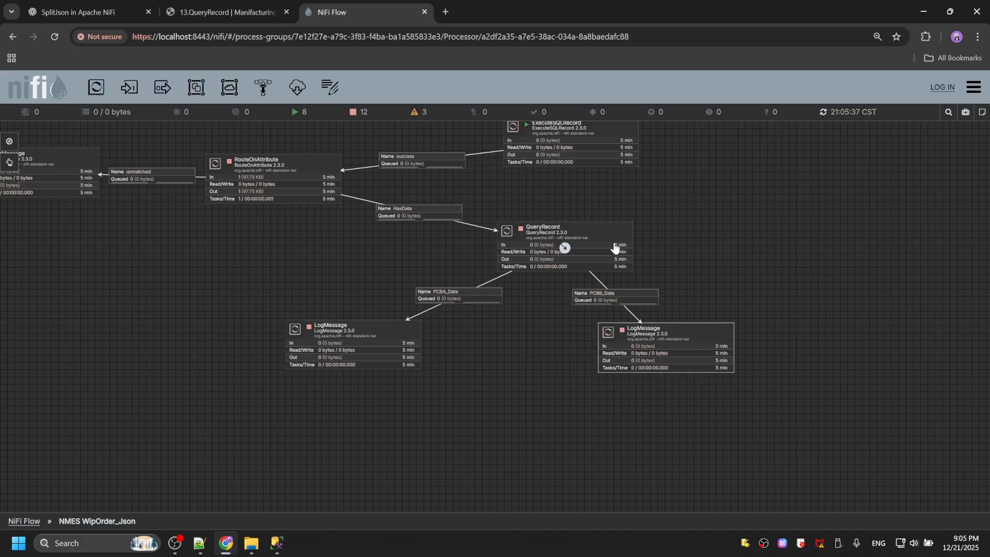
# Step: Verify QueryRecord's properties with both queries in place and close its configuration without changes
pyautogui.rightClick(604, 238)
pyautogui.click(634, 250)
pyautogui.click(489, 182)
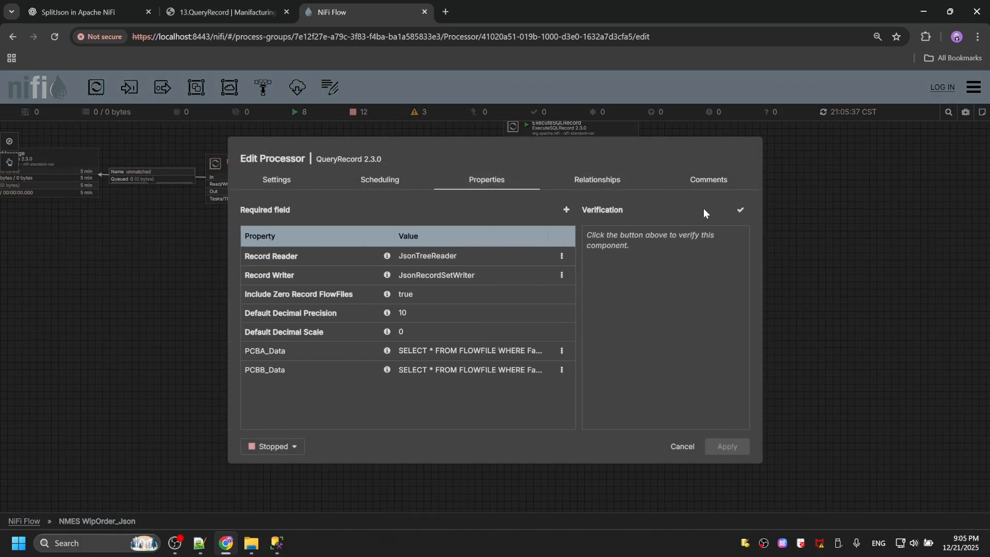
pyautogui.click(740, 210)
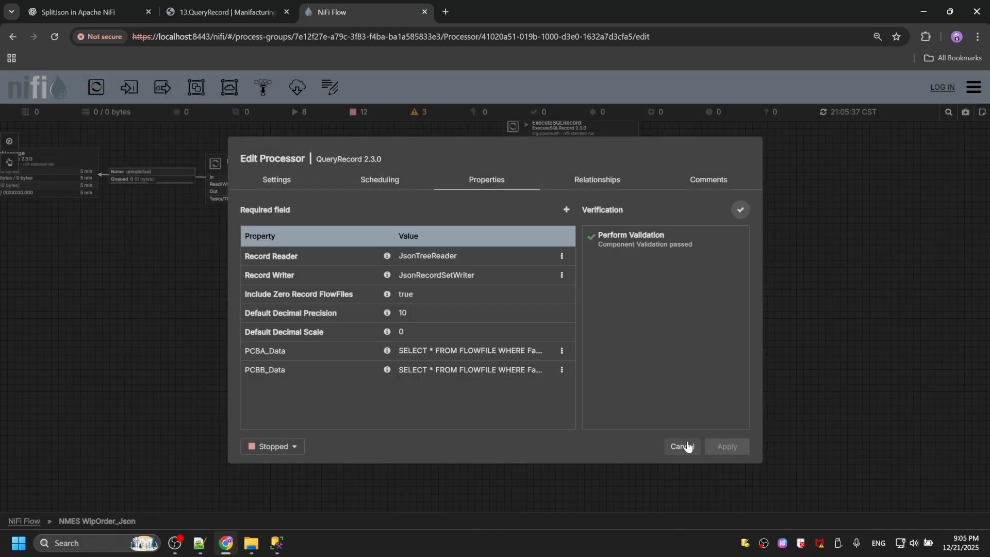
pyautogui.click(682, 446)
# Step: Try to replay RouteOnAttribute's last event on the primary node
pyautogui.rightClick(330, 167)
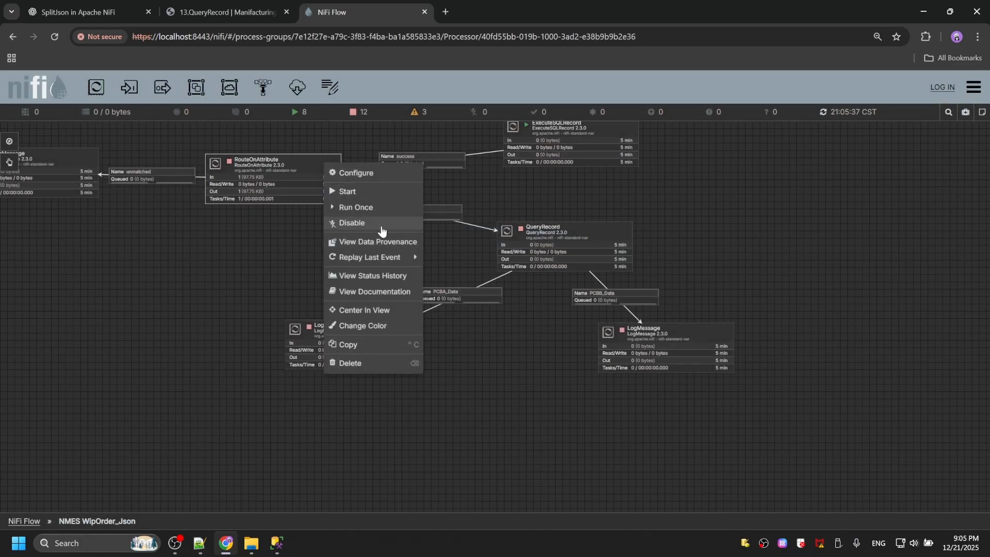
pyautogui.moveTo(401, 257)
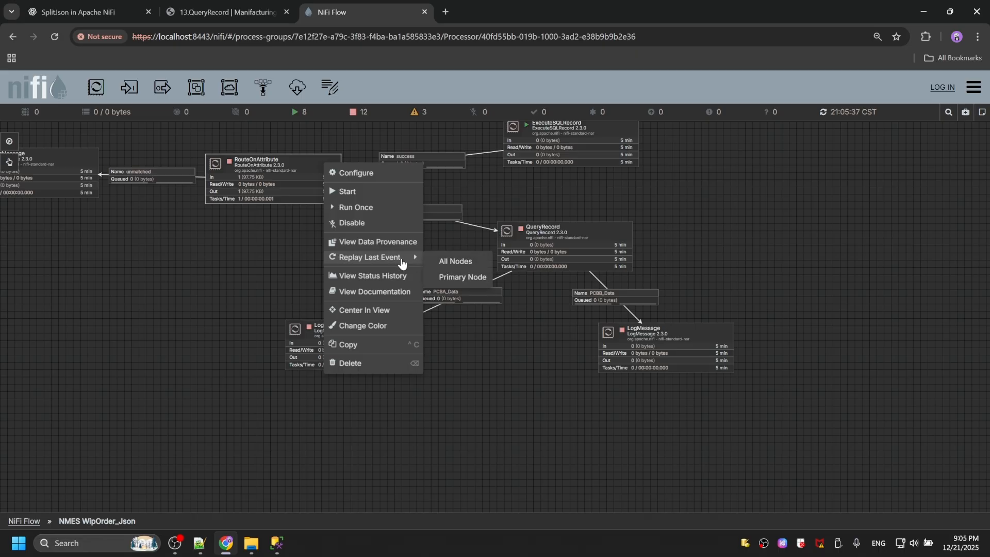
pyautogui.click(446, 272)
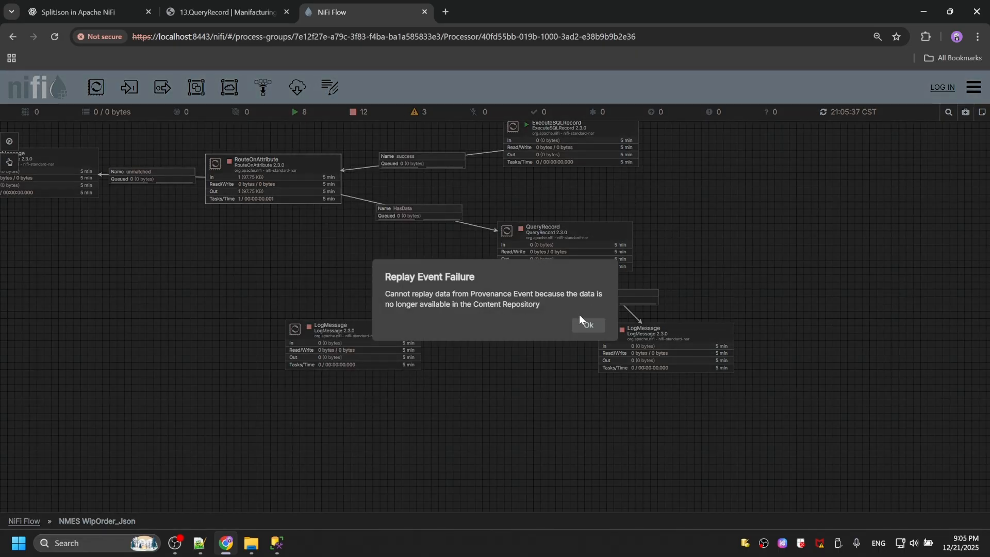
pyautogui.click(582, 320)
# Step: Replay ExecuteSQLRecord's last event on the primary node
pyautogui.click(601, 148)
pyautogui.rightClick(600, 148)
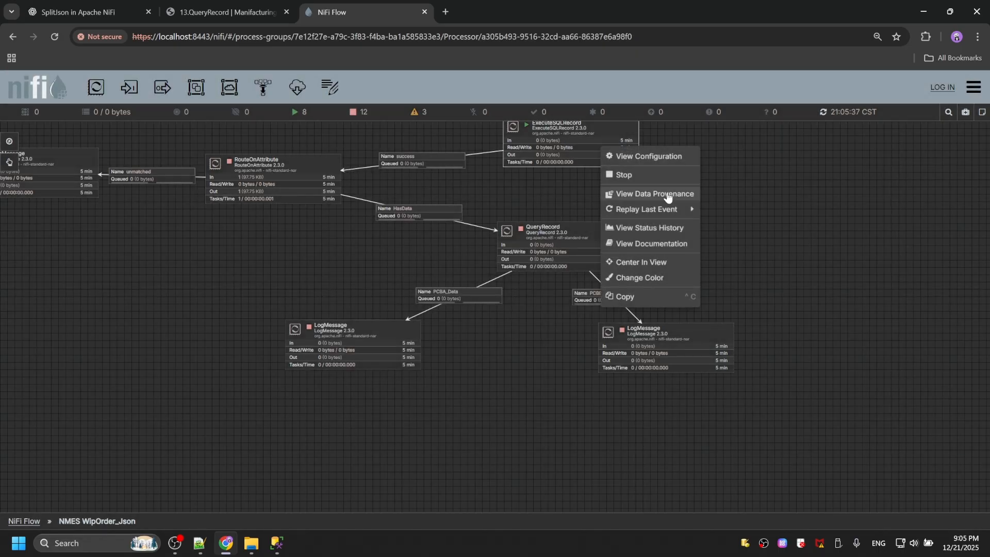
pyautogui.moveTo(690, 210)
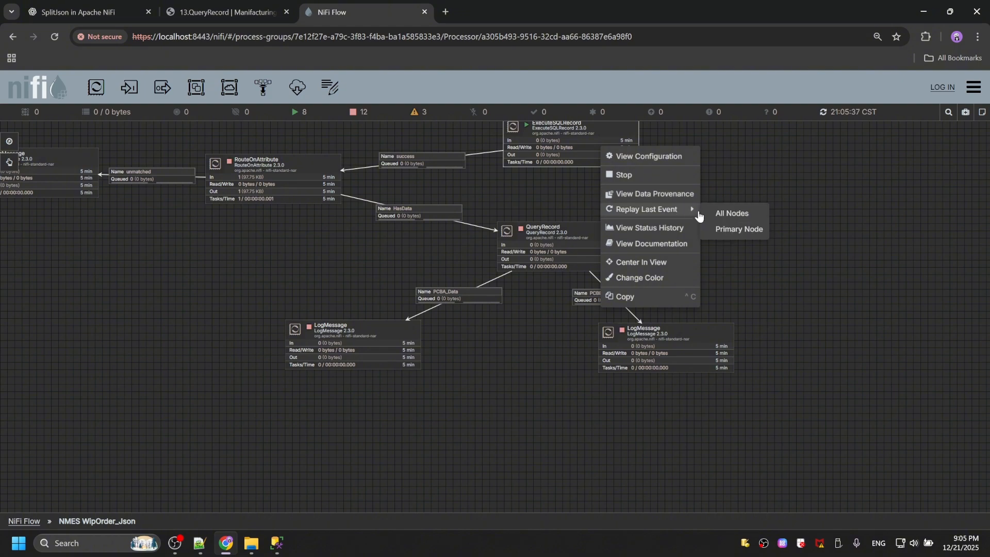
pyautogui.click(727, 229)
pyautogui.click(593, 320)
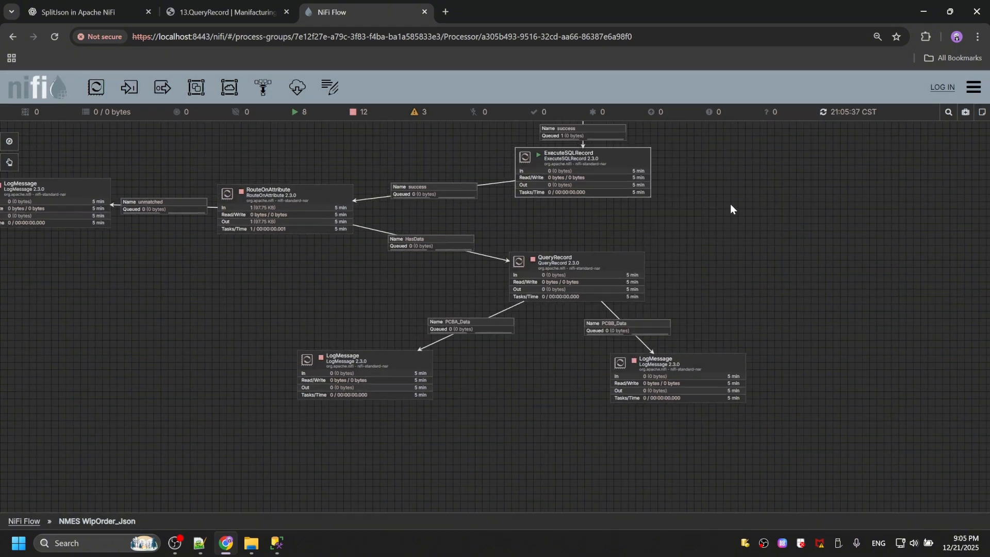
# Step: Run RouteOnAttribute once on the replayed data and refresh the canvas
pyautogui.rightClick(730, 208)
pyautogui.click(774, 210)
pyautogui.rightClick(282, 214)
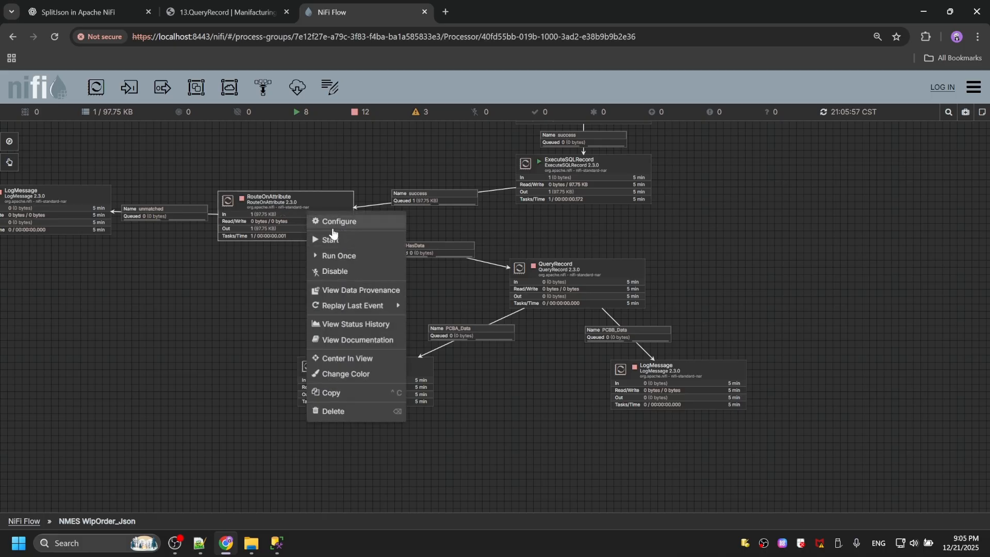
pyautogui.click(354, 256)
pyautogui.rightClick(758, 219)
pyautogui.click(773, 226)
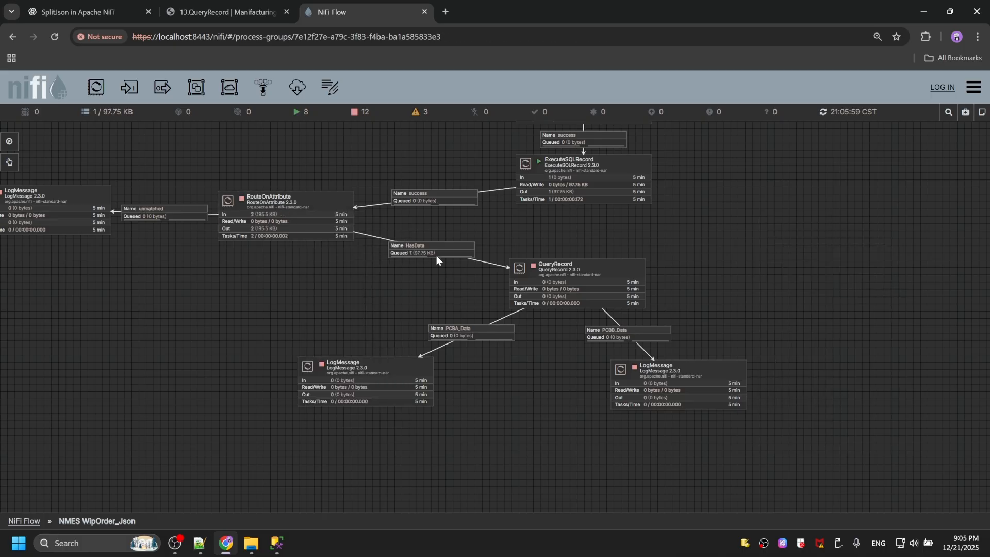
# Step: Run QueryRecord once on the queued HasData FlowFile and refresh the canvas
pyautogui.rightClick(580, 273)
pyautogui.click(624, 316)
pyautogui.rightClick(734, 228)
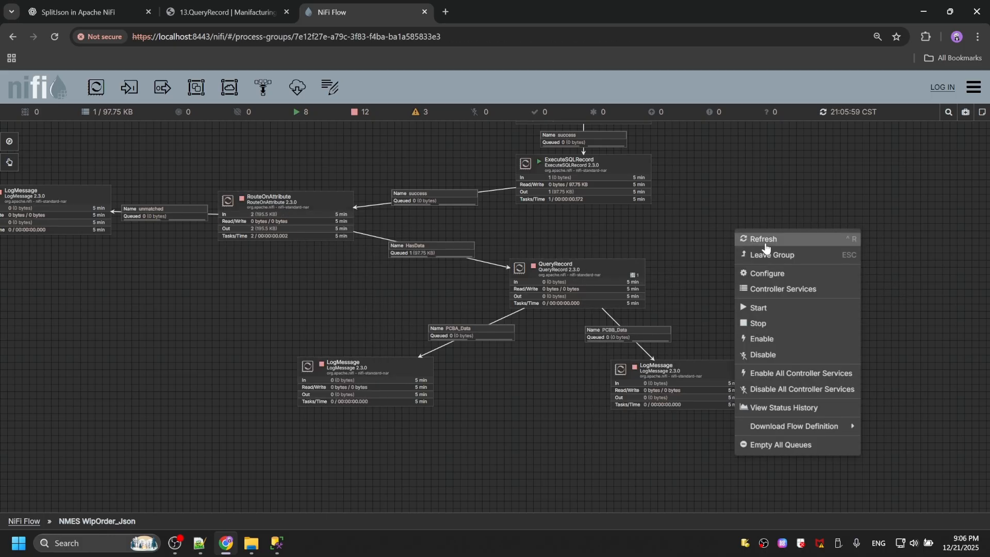
pyautogui.click(765, 239)
pyautogui.rightClick(752, 237)
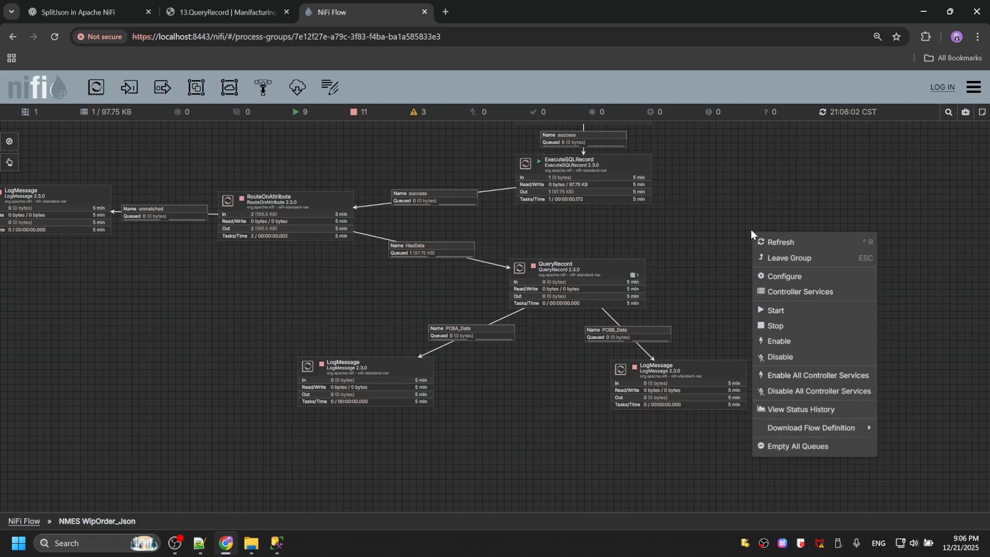
pyautogui.click(776, 240)
pyautogui.rightClick(220, 295)
pyautogui.click(205, 305)
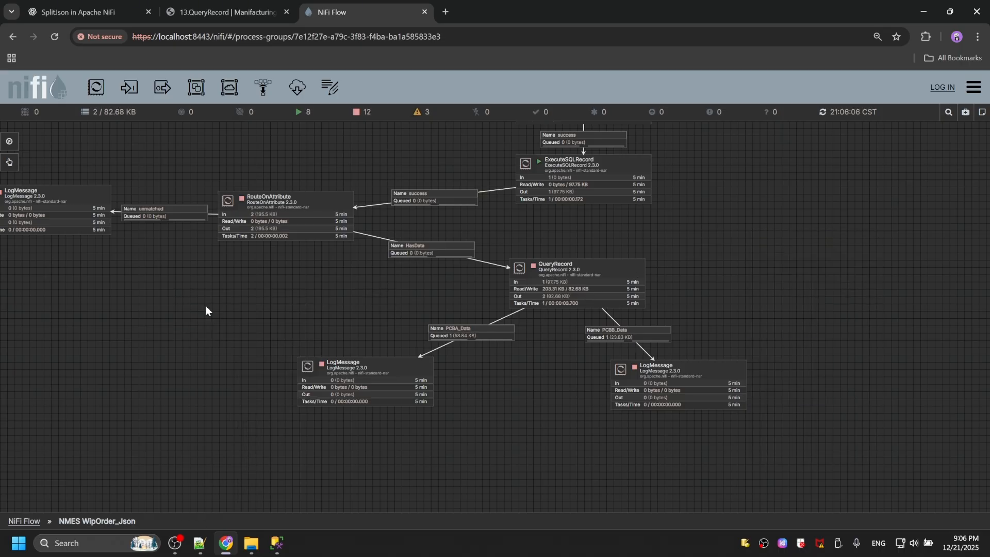
# Step: List the PCBA_Data queue and inspect its FlowFile's JSON content for the Facility values
pyautogui.click(492, 331)
pyautogui.rightClick(474, 332)
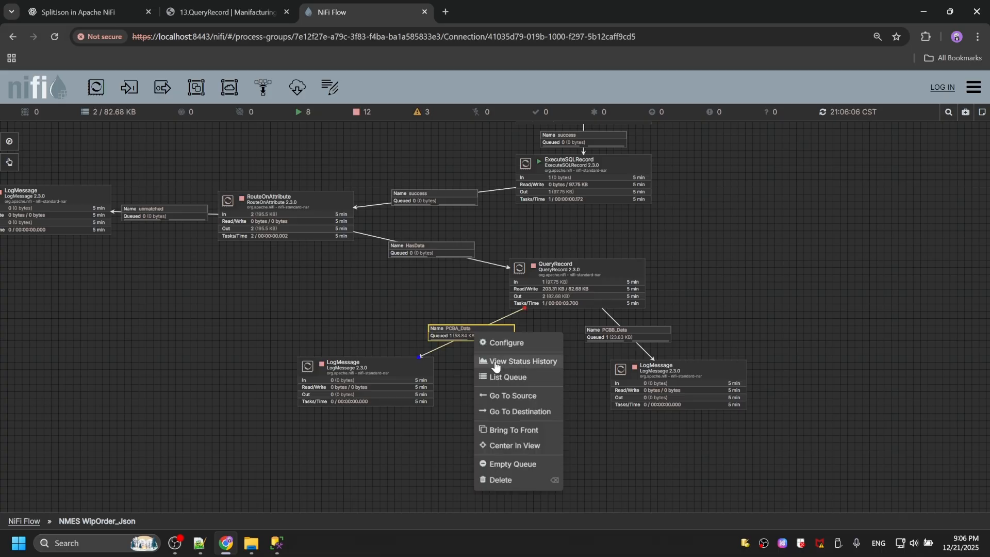
pyautogui.click(517, 378)
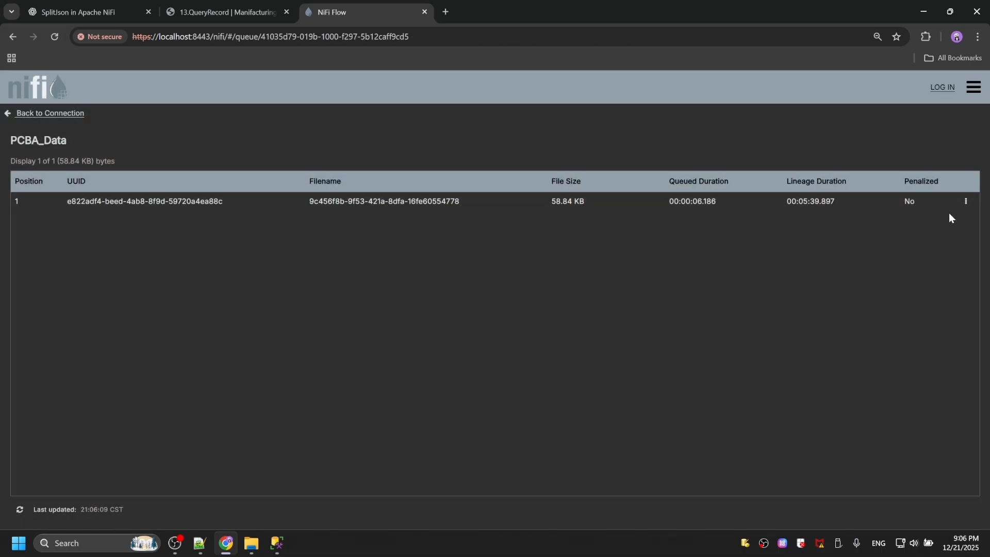
pyautogui.click(965, 202)
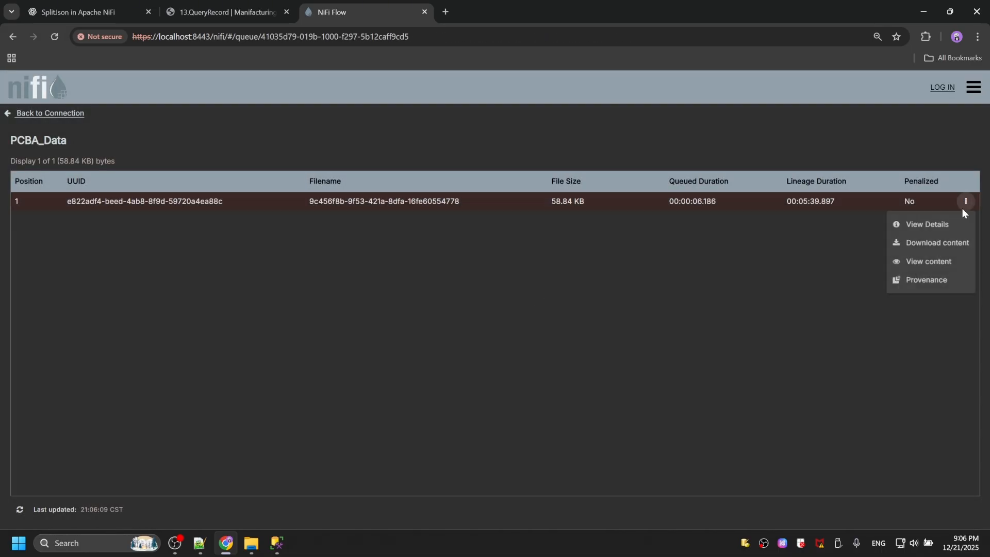
pyautogui.click(948, 229)
pyautogui.click(596, 359)
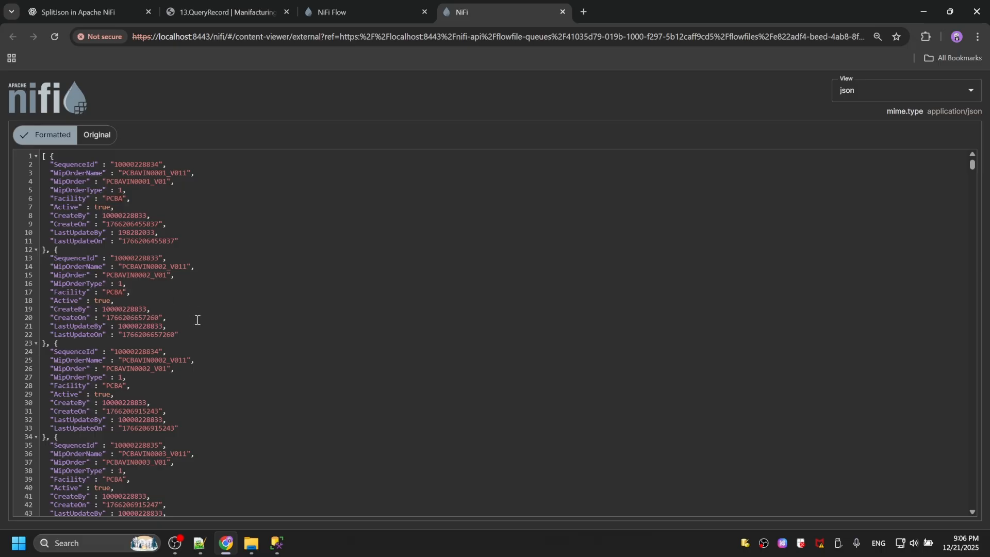
pyautogui.scroll(-10, 197, 319)
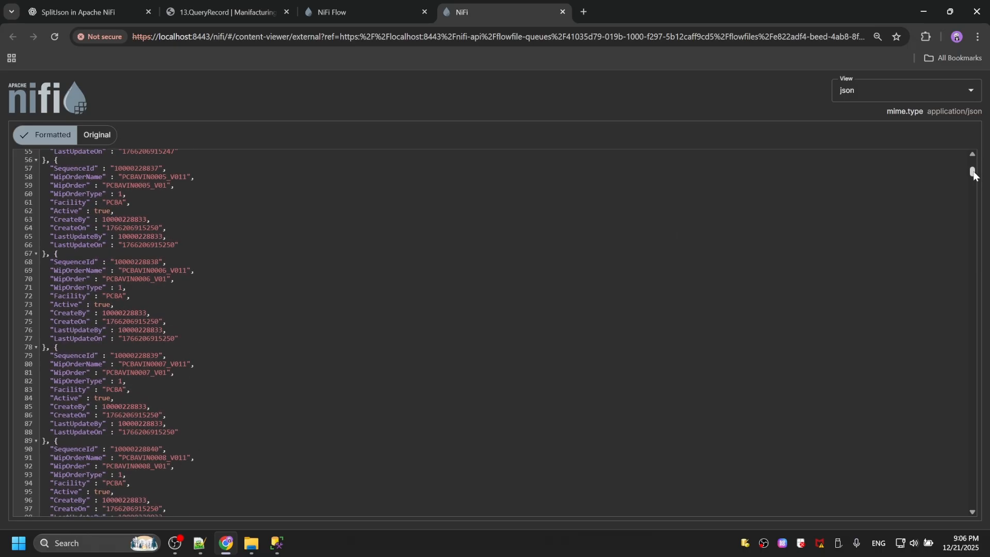
pyautogui.moveTo(973, 174); pyautogui.dragTo(392, 143)
pyautogui.click(562, 12)
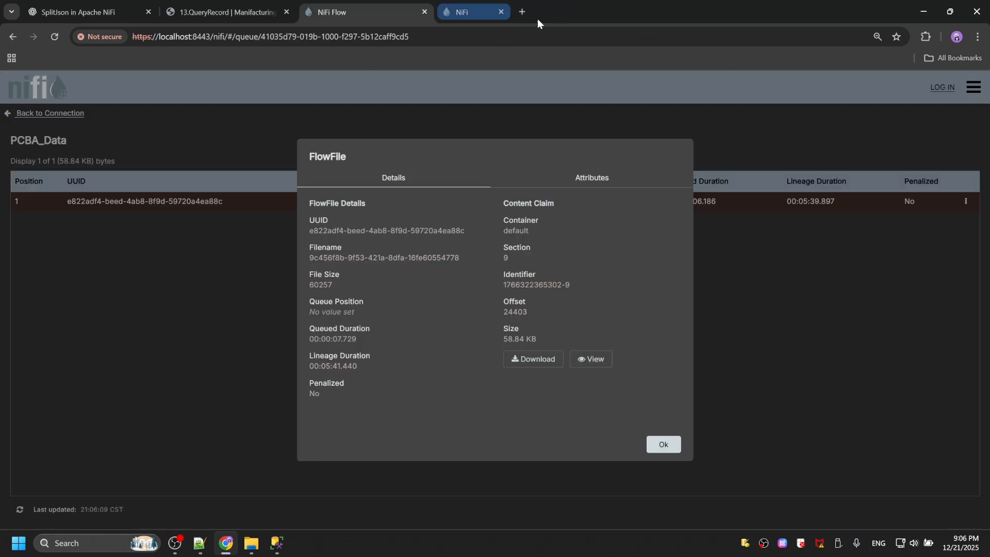
# Step: Check the record.count attribute of the PCBA_Data FlowFile
pyautogui.click(594, 177)
pyautogui.scroll(-5, 503, 345)
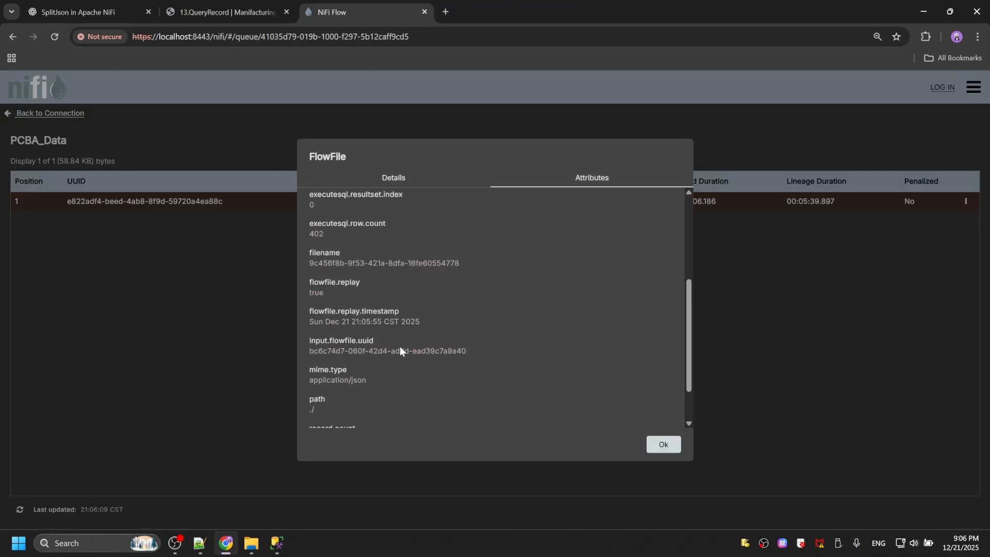
pyautogui.doubleClick(325, 383)
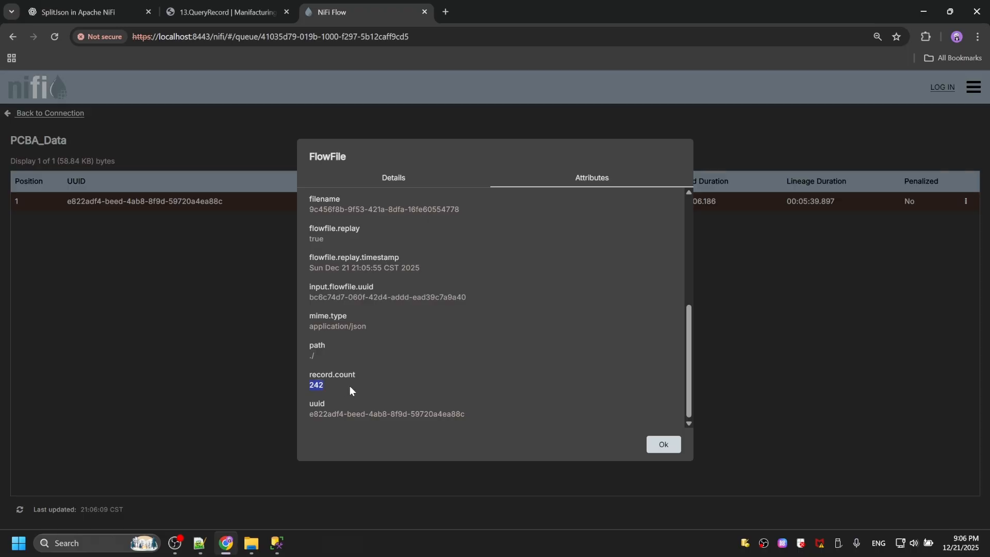
pyautogui.click(320, 386)
# Step: Switch to SQL Server Management Studio, alias Wip_Order as A in the query and add the filter WHERE A.Facility='PCBA'
pyautogui.click(277, 543)
pyautogui.doubleClick(262, 213)
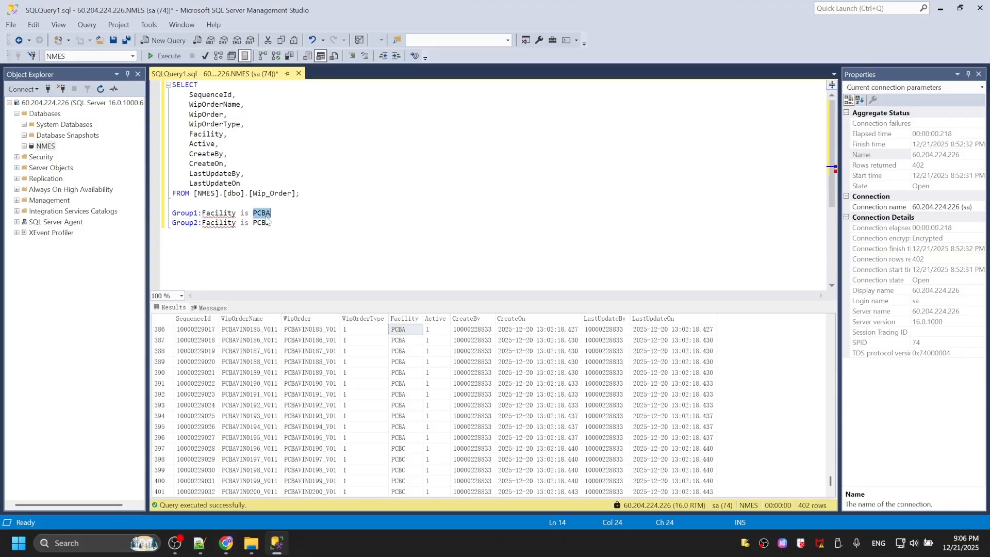
pyautogui.click(296, 192)
pyautogui.press('Return')
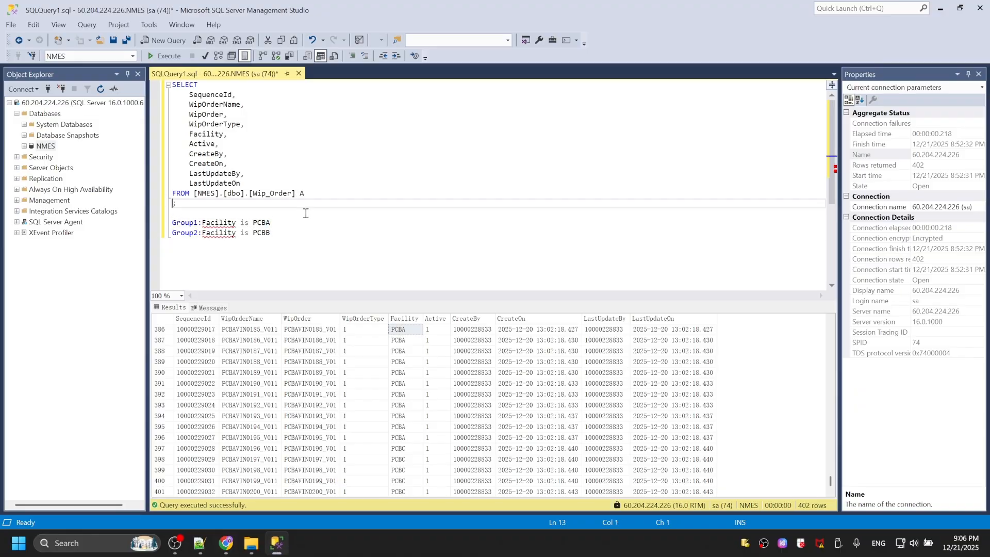
pyautogui.press('BackSpace')
pyautogui.press('BackSpace')
pyautogui.write('HERE A.FA')
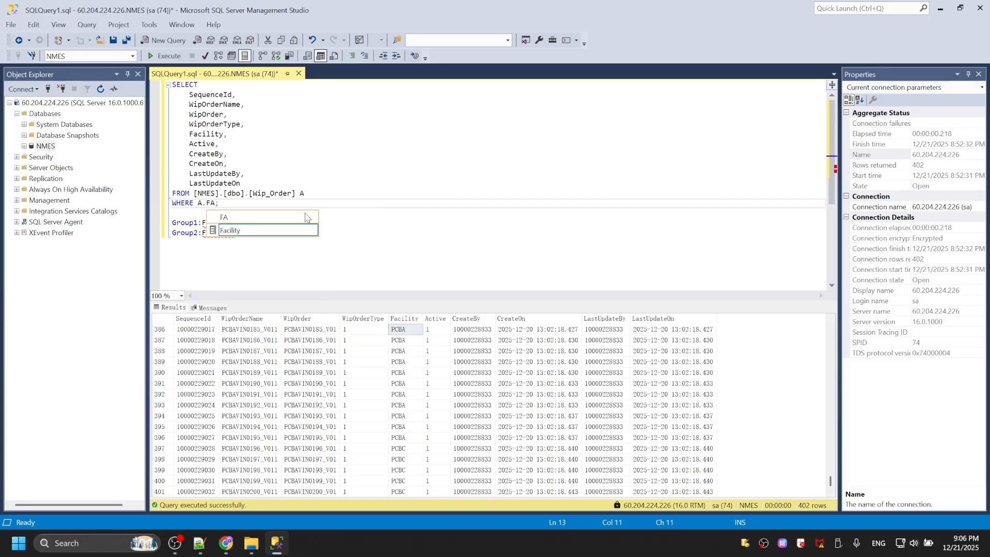
pyautogui.write("cility='")
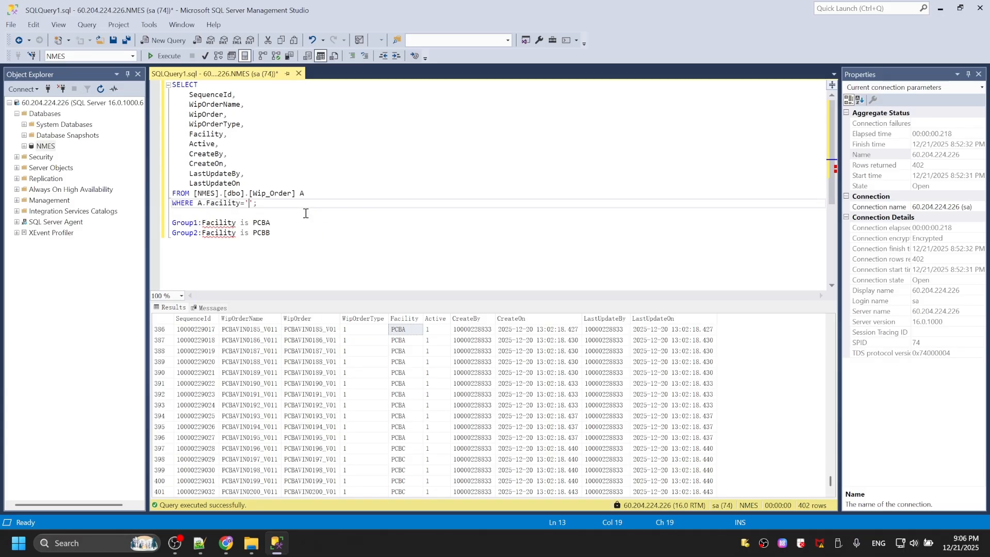
pyautogui.write('PCBA')
# Step: Execute only the SELECT statement filtered on PCBA
pyautogui.press('End')
pyautogui.hotkey('ctrl', 'shift', 'Home')
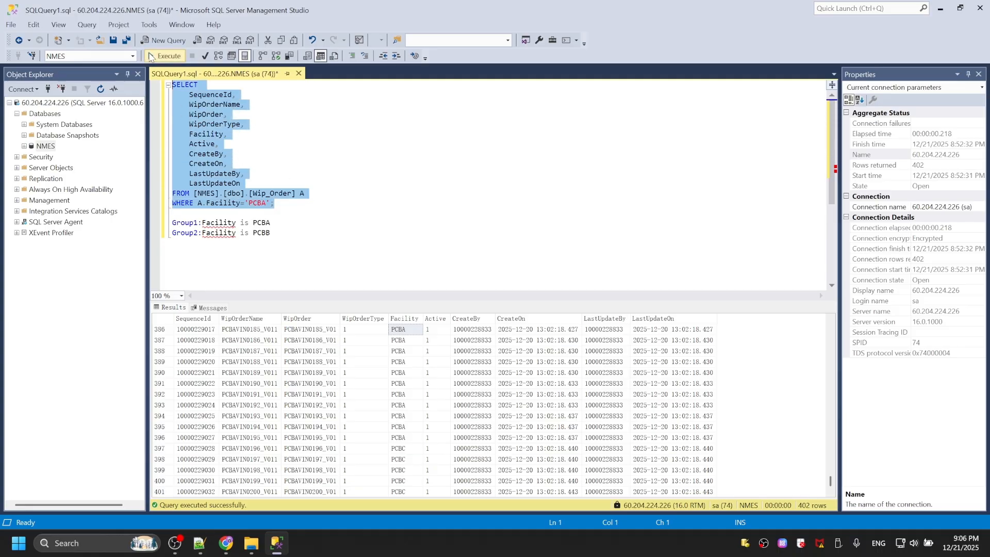
pyautogui.press('F5')
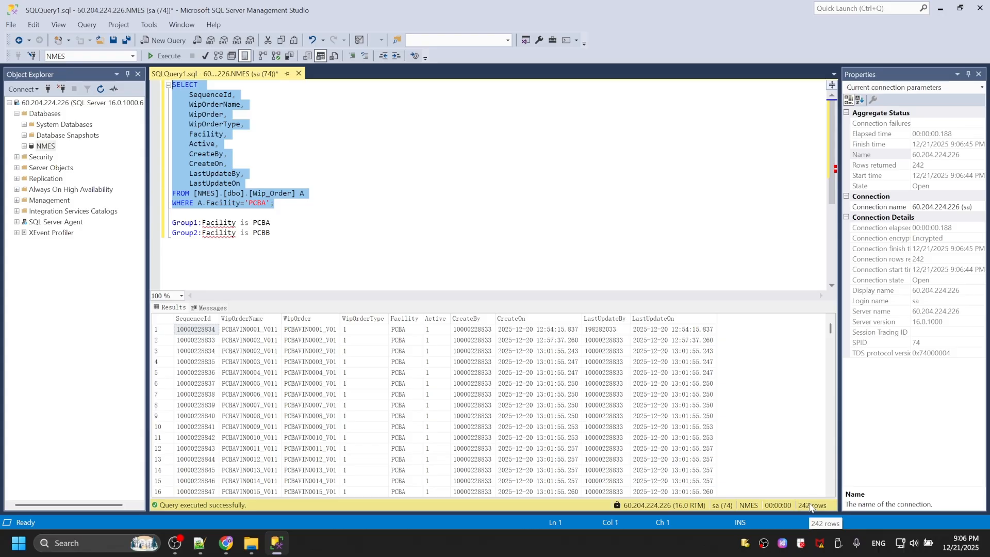
# Step: Change the query's Facility filter to 'PCBB' and execute only the SELECT statement
pyautogui.doubleClick(262, 233)
pyautogui.hotkey('ctrl', 'c')
pyautogui.doubleClick(258, 203)
pyautogui.hotkey('ctrl', 'v')
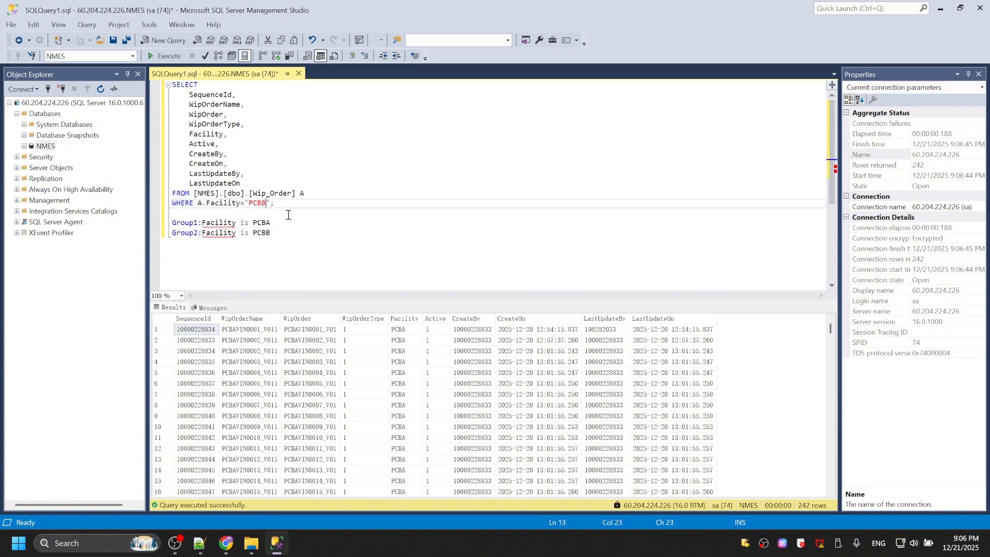
pyautogui.moveTo(289, 204); pyautogui.dragTo(144, 82)
pyautogui.click(164, 55)
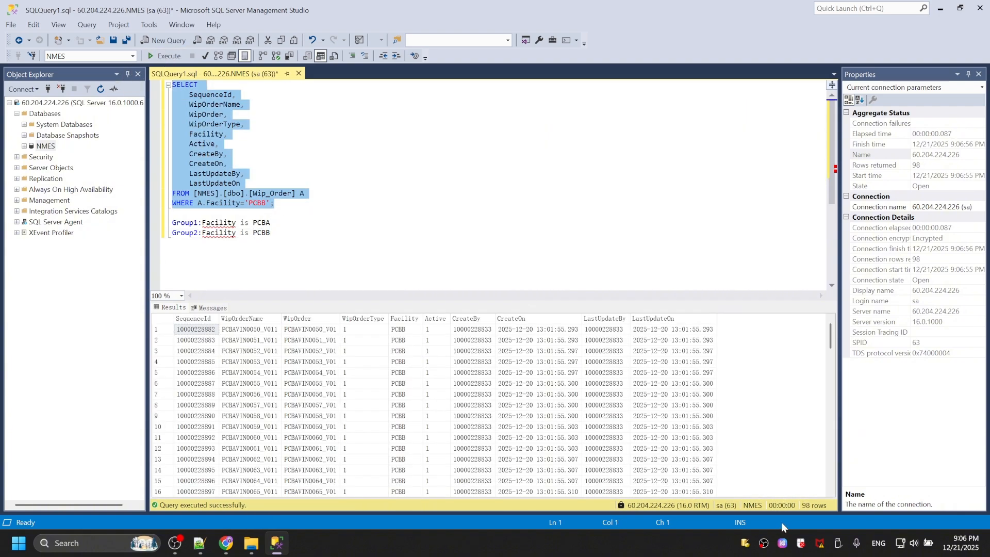
# Step: Return to NiFi in the browser, leave the PCBA_Data queue listing and list the PCBB_Data queue
pyautogui.click(226, 543)
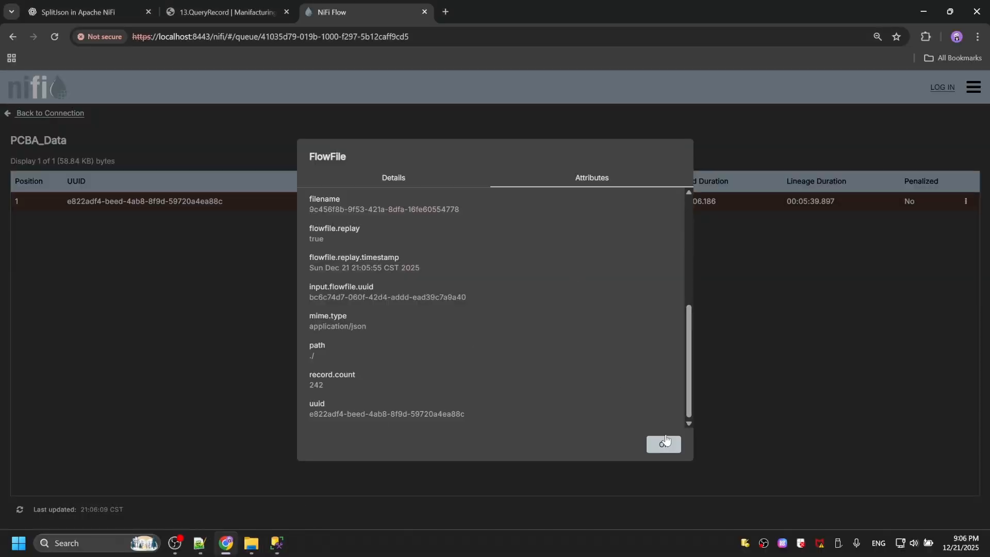
pyautogui.click(661, 442)
pyautogui.click(57, 113)
pyautogui.click(720, 316)
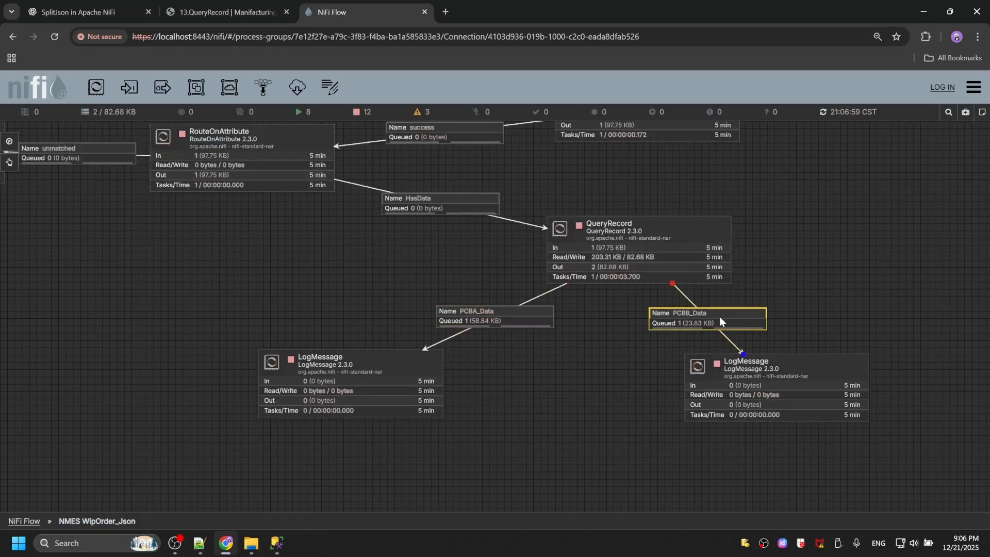
pyautogui.rightClick(720, 317)
pyautogui.click(757, 364)
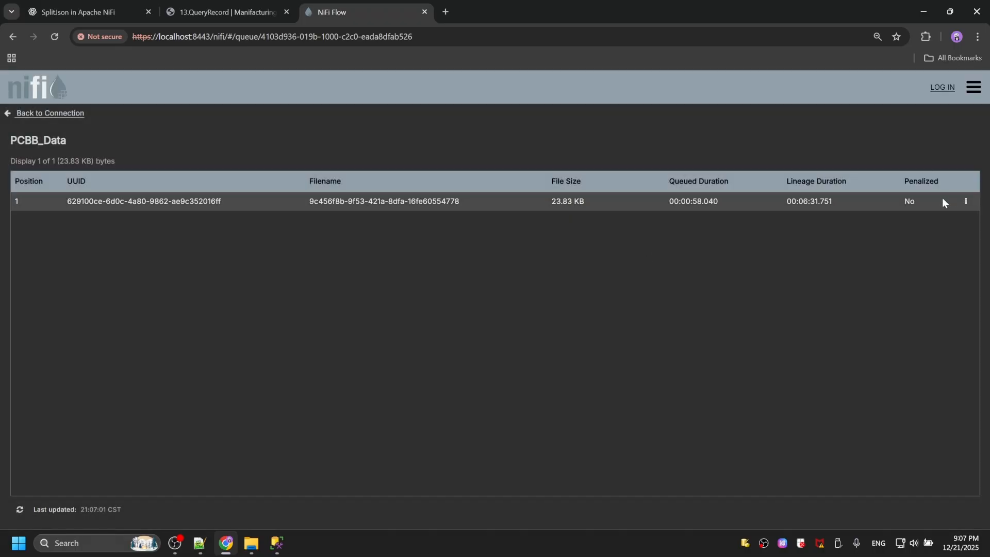
# Step: Open the PCBB_Data FlowFile's details and check its record.count attribute
pyautogui.click(964, 203)
pyautogui.click(963, 204)
pyautogui.click(963, 201)
pyautogui.click(927, 224)
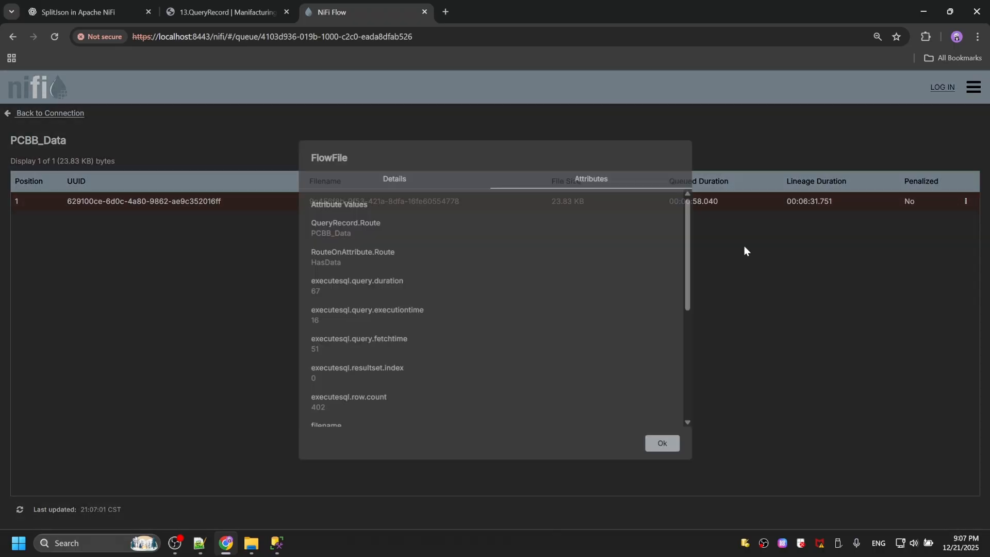
pyautogui.scroll(-4, 368, 363)
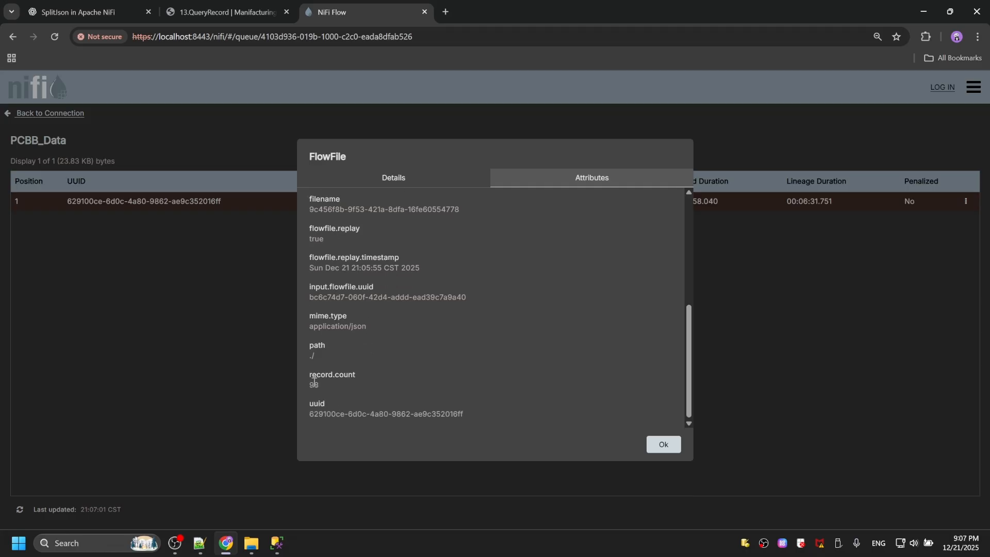
pyautogui.doubleClick(320, 375)
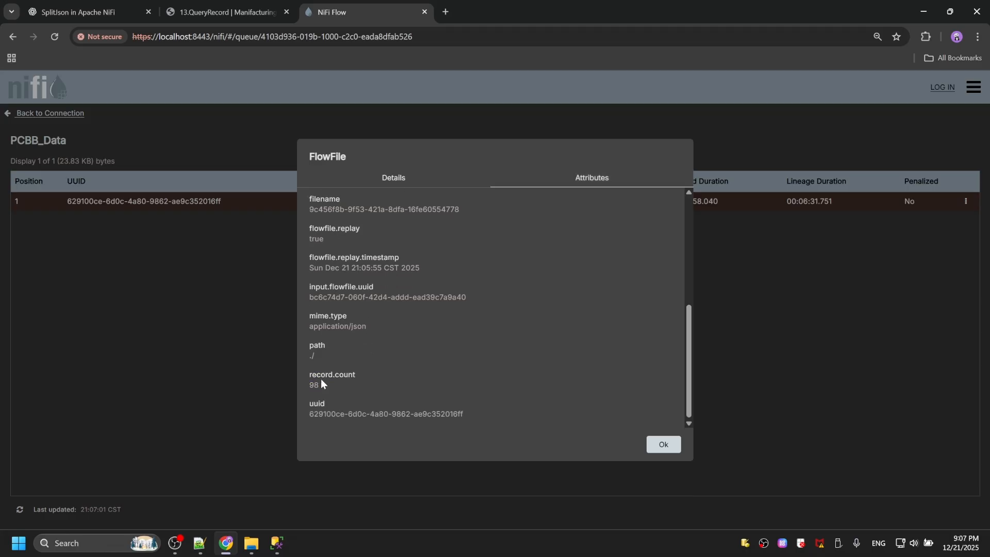
pyautogui.click(318, 384)
# Step: View the PCBB_Data FlowFile's JSON content, close the viewer and details, and return to the canvas
pyautogui.click(403, 180)
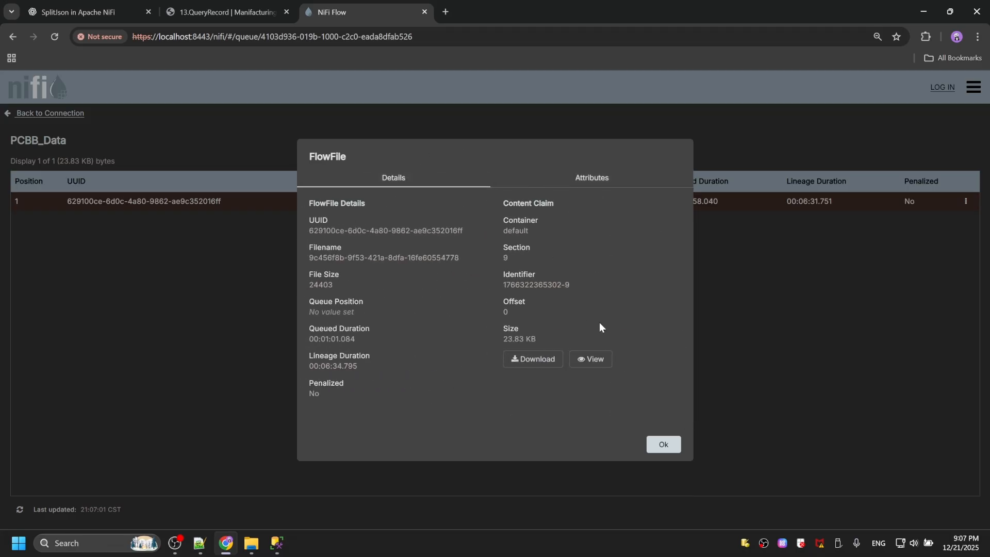
pyautogui.click(588, 358)
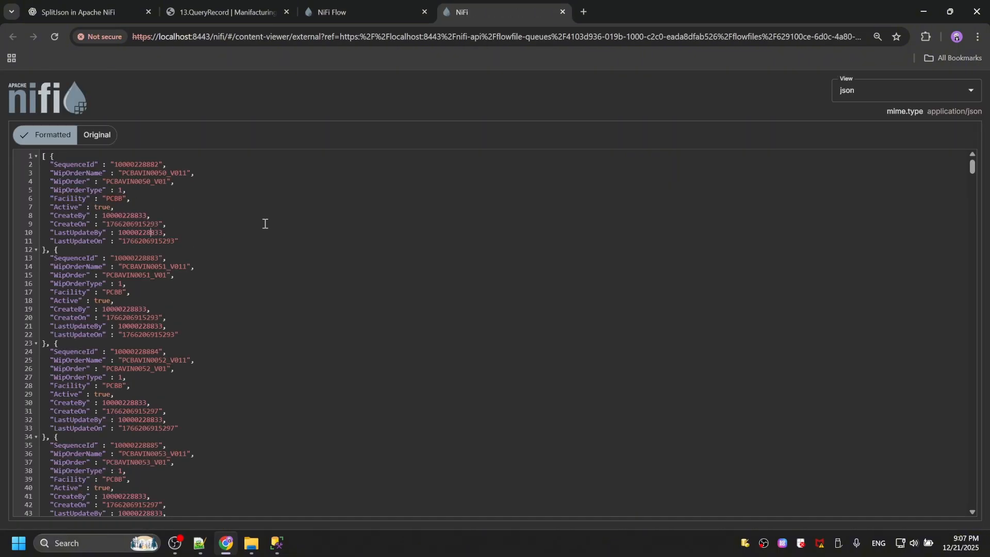
pyautogui.click(562, 12)
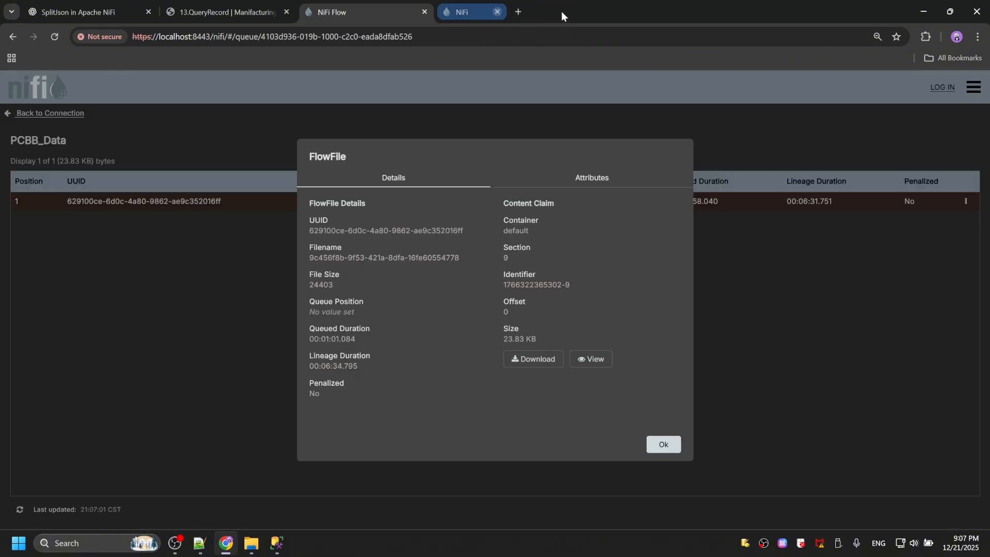
pyautogui.click(662, 443)
pyautogui.click(42, 114)
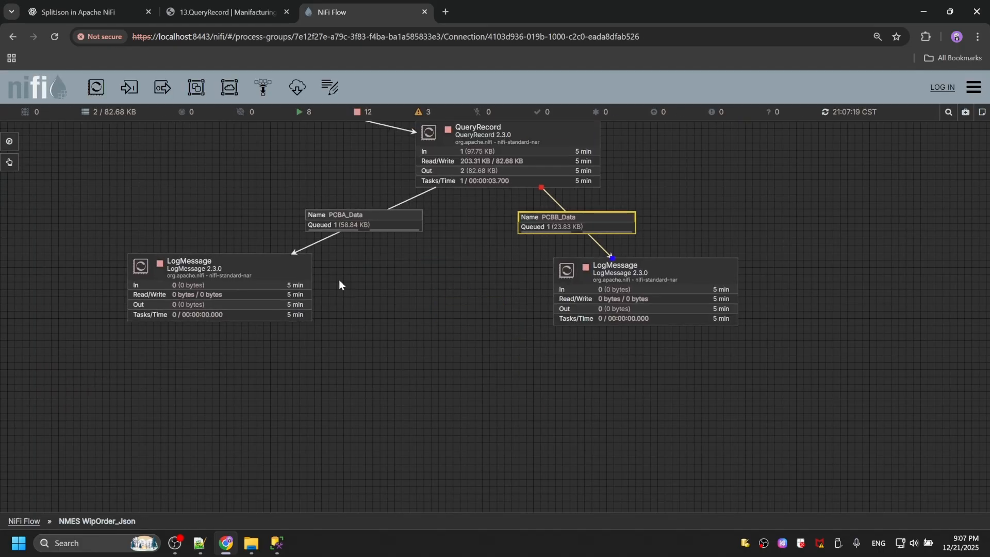
# Step: Reposition the two LogMessage processors so they sit closer beneath QueryRecord at roughly the same height
pyautogui.click(344, 274)
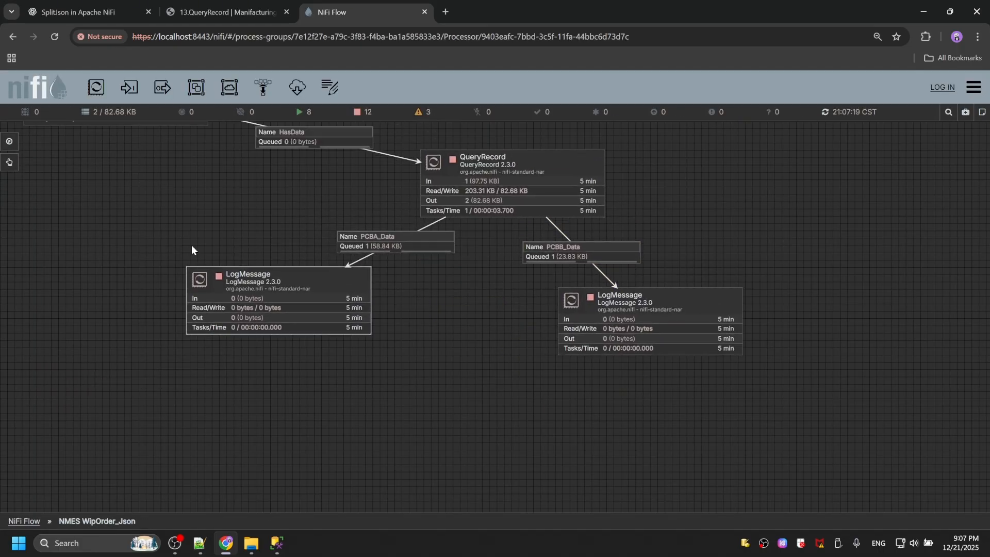
pyautogui.moveTo(264, 236); pyautogui.dragTo(269, 269)
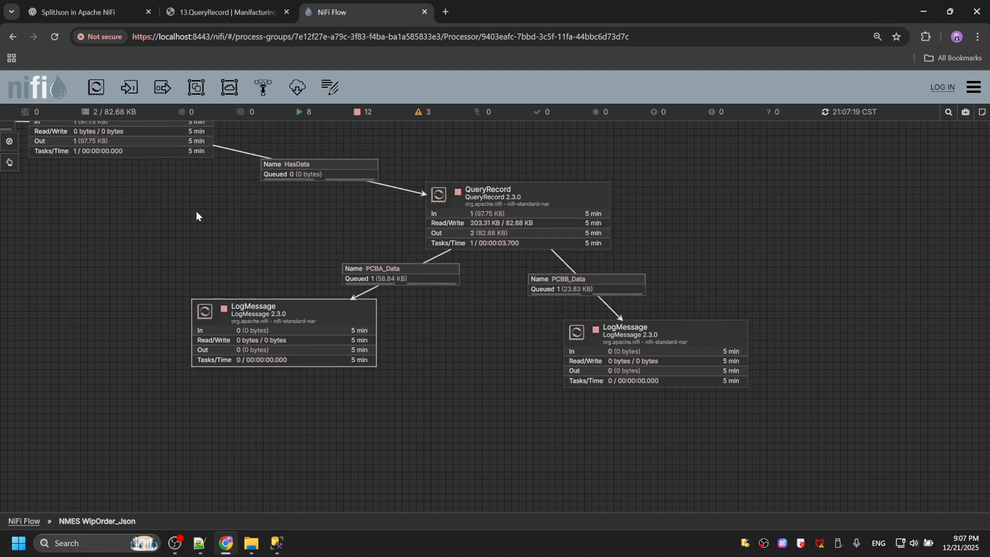
pyautogui.scroll(1, 329, 264)
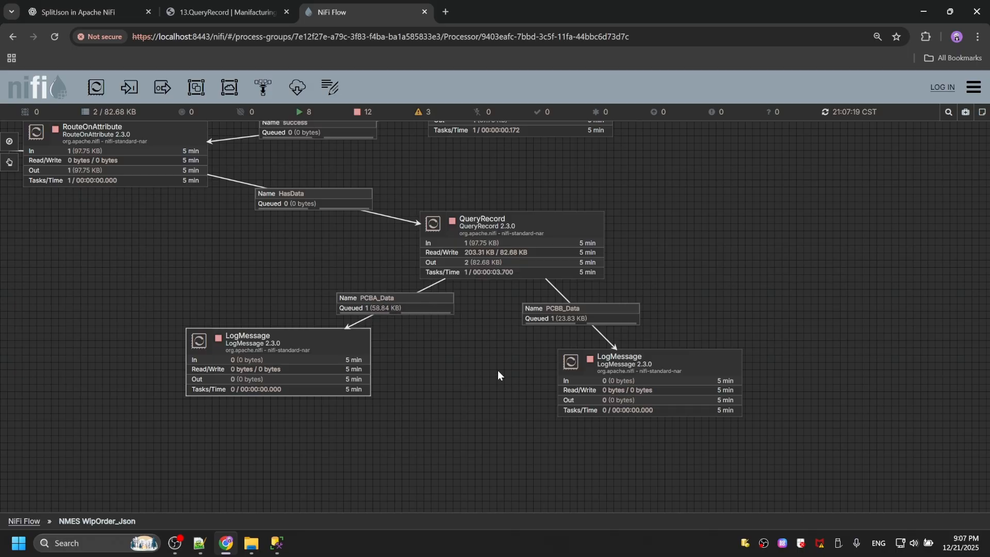
pyautogui.click(648, 380)
pyautogui.moveTo(723, 360); pyautogui.dragTo(723, 352)
pyautogui.click(768, 303)
pyautogui.moveTo(362, 338); pyautogui.dragTo(379, 340)
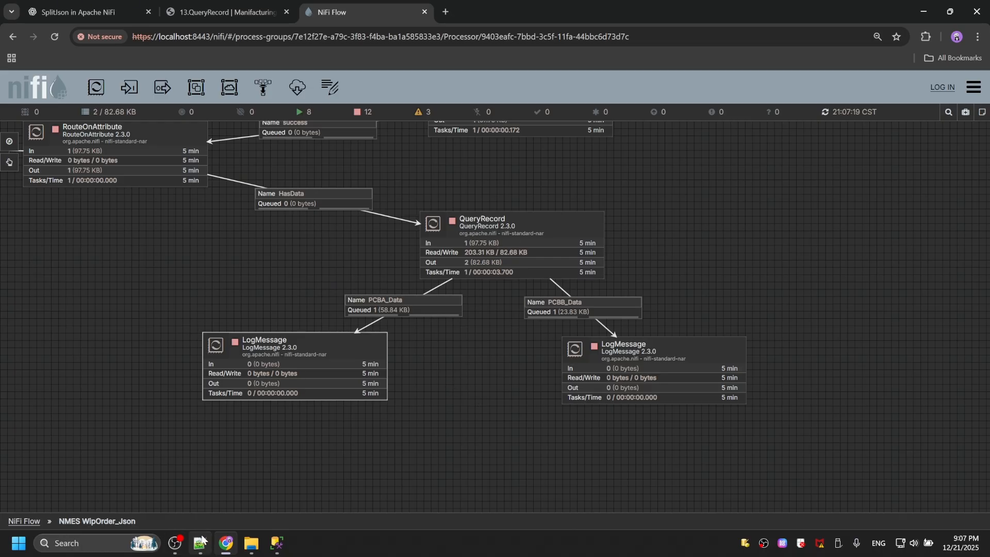
# Step: Refresh the NMES WipOrder_Json process group canvas to update the processor and queue statistics
pyautogui.rightClick(715, 211)
pyautogui.click(737, 220)
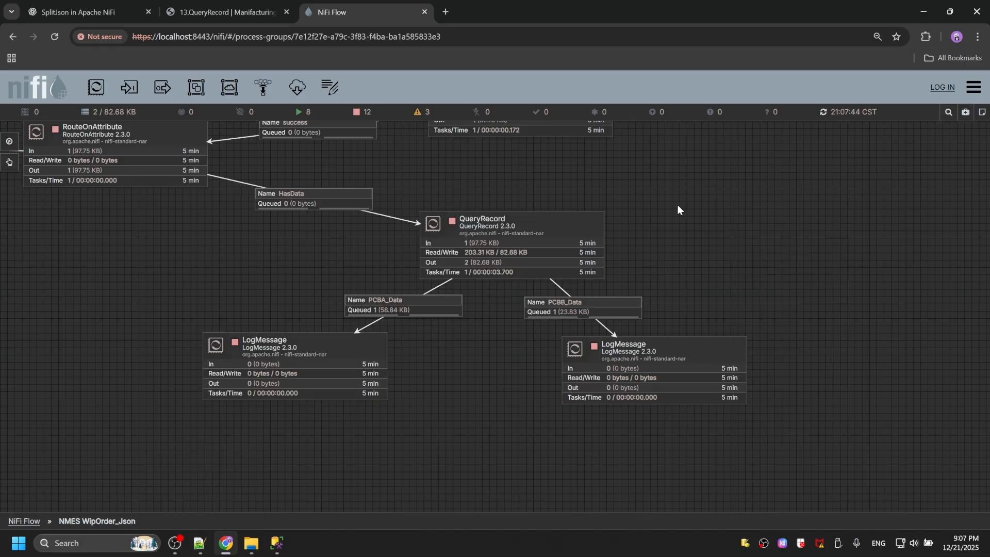
pyautogui.rightClick(48, 288)
pyautogui.click(67, 305)
pyautogui.rightClick(107, 254)
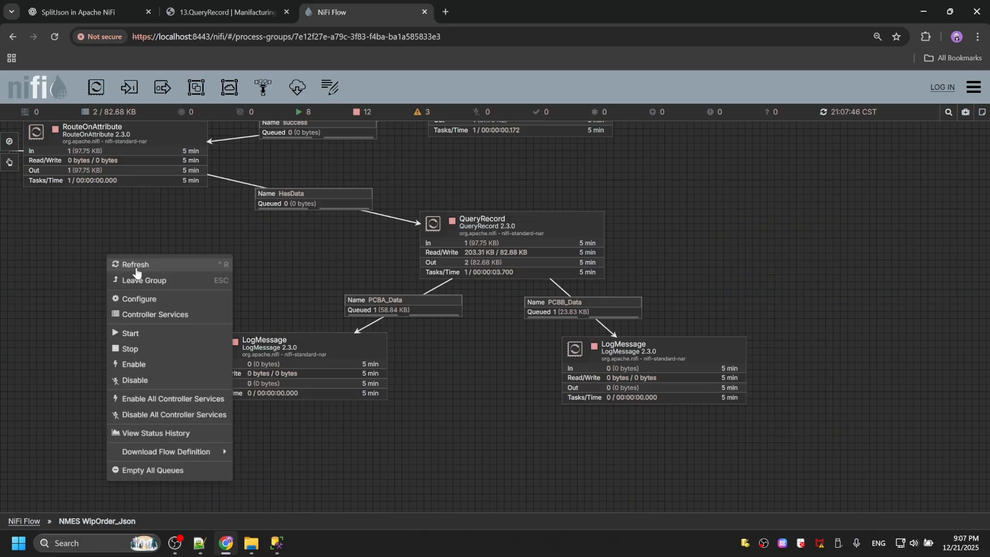
pyautogui.click(129, 267)
# Step: Open the 12.RouteOnAttribute article on the documentation blog and review its explanation of routing data to relationships by attributes
pyautogui.click(202, 12)
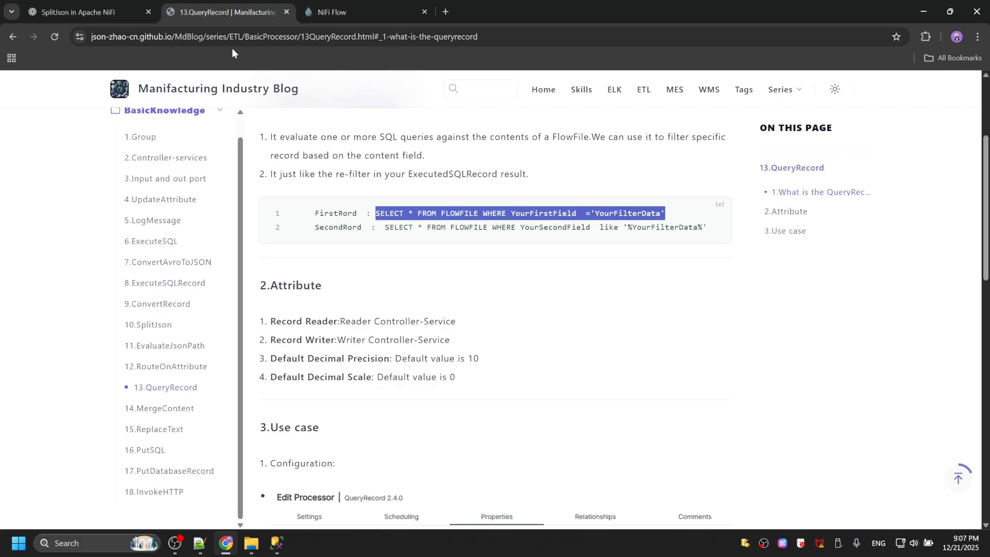
pyautogui.click(177, 369)
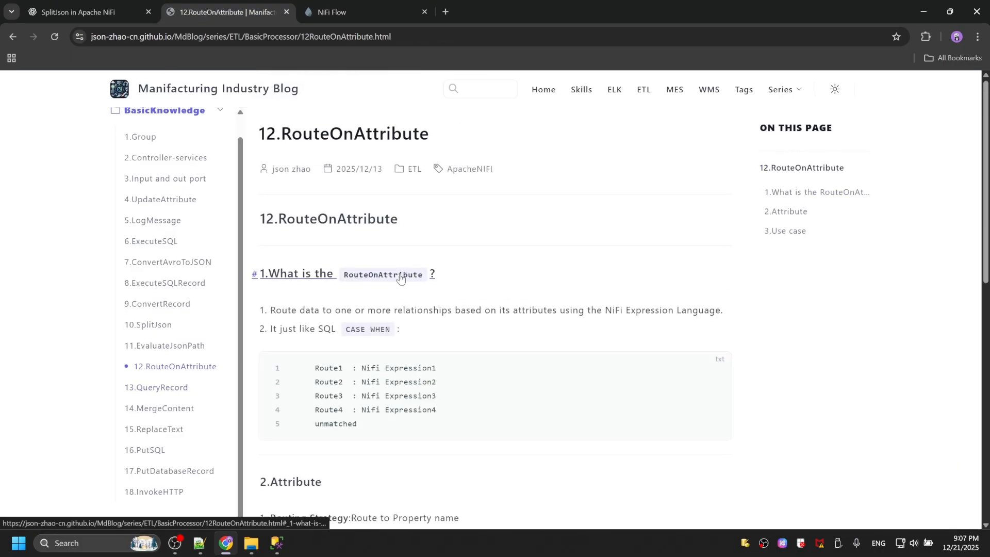
pyautogui.moveTo(270, 310); pyautogui.dragTo(716, 316)
pyautogui.click(633, 341)
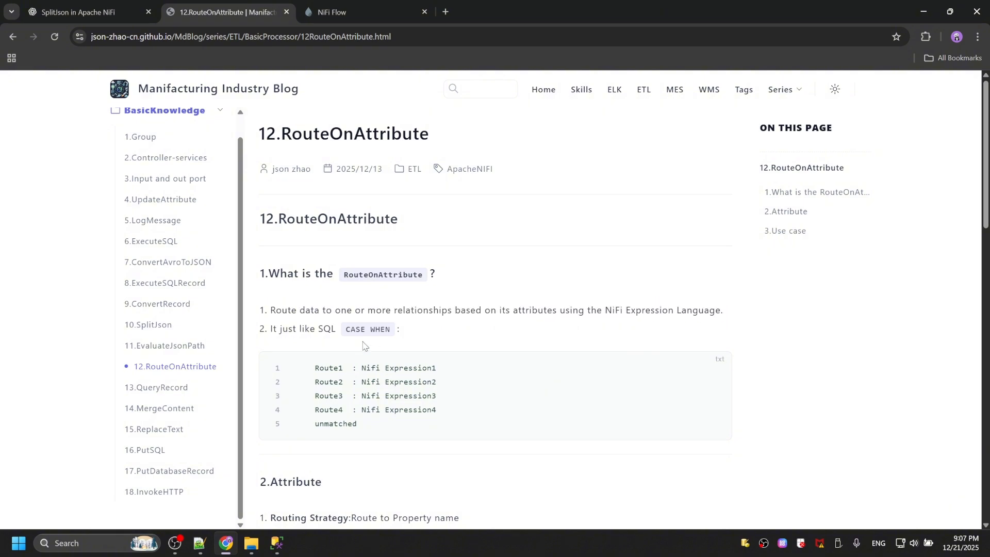
pyautogui.doubleClick(328, 310)
pyautogui.doubleClick(420, 311)
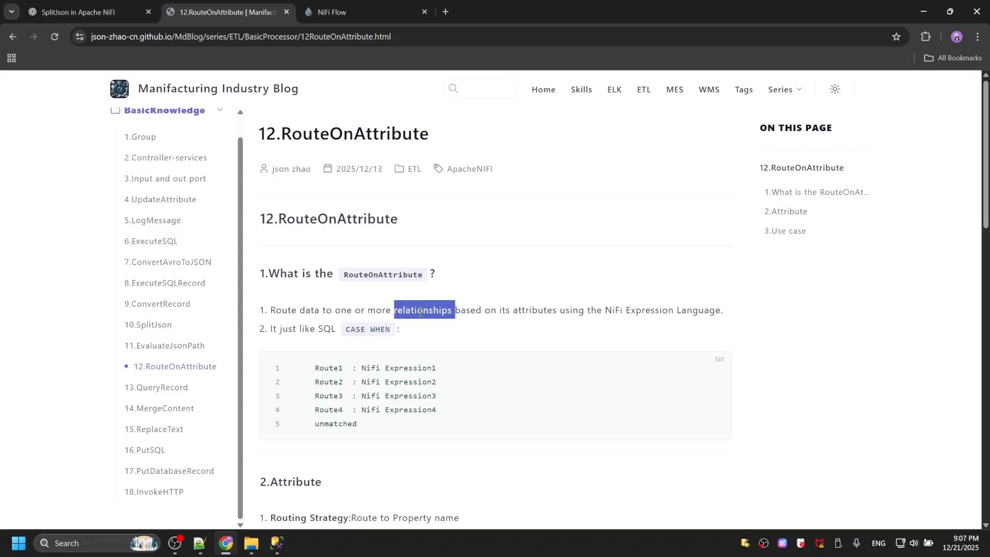
pyautogui.doubleClick(296, 312)
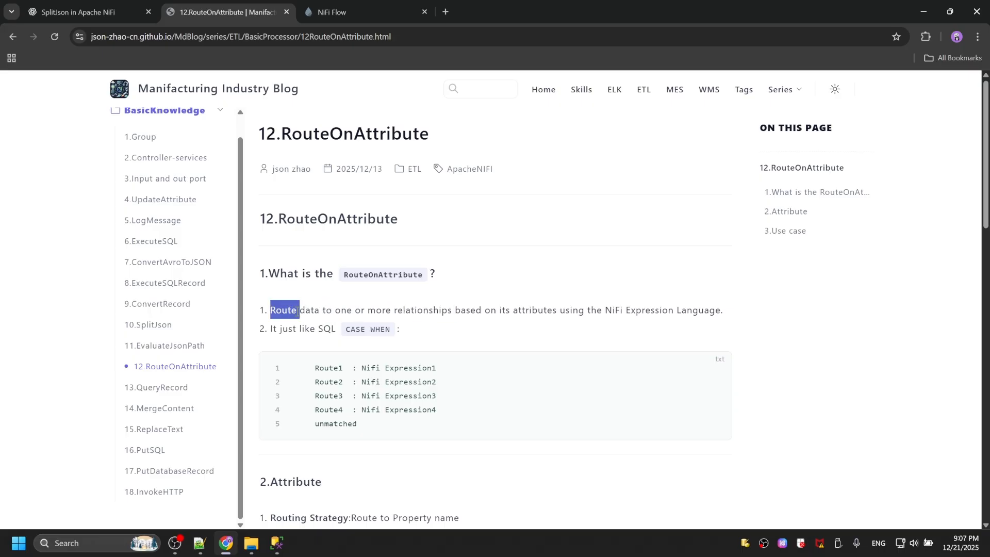
pyautogui.click(298, 310)
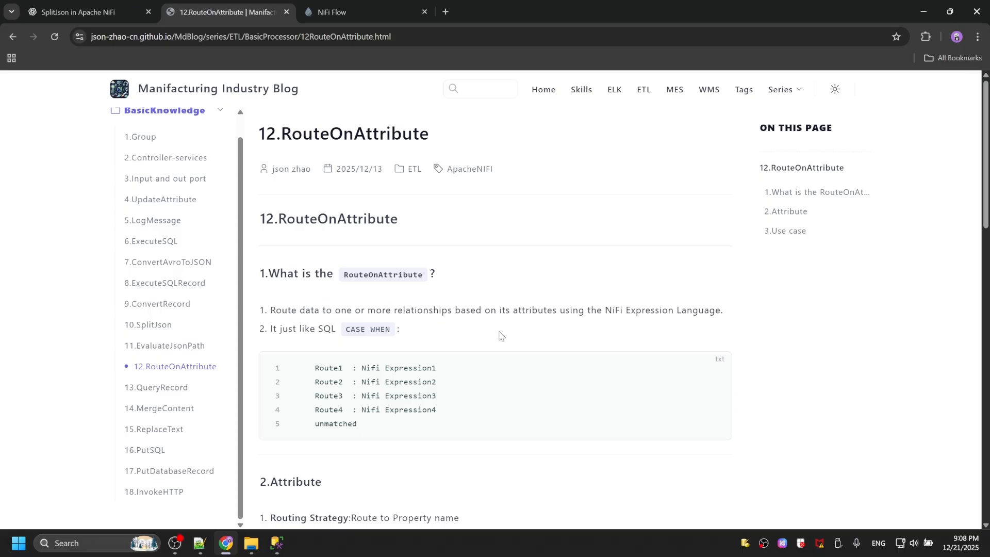
# Step: Open the 13.QueryRecord article and review how it describes re-filtering the ExecuteSQLRecord result with SQL queries
pyautogui.click(174, 386)
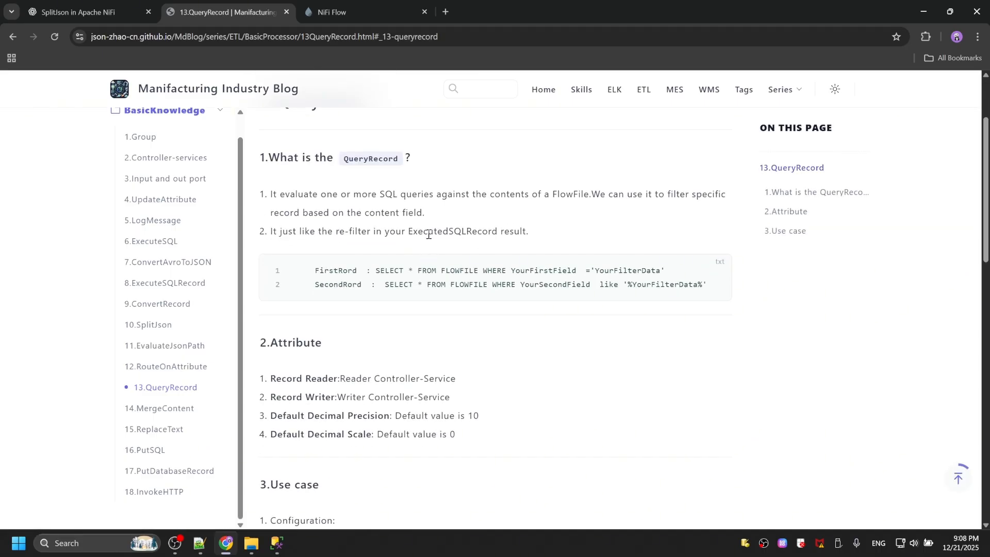
pyautogui.scroll(1, 381, 268)
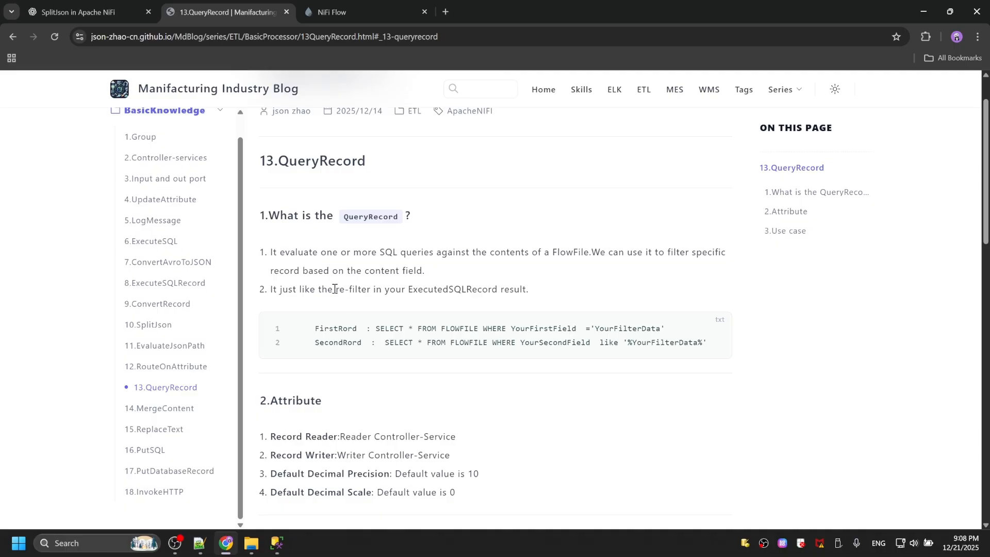
pyautogui.moveTo(335, 288); pyautogui.dragTo(369, 290)
pyautogui.doubleClick(456, 288)
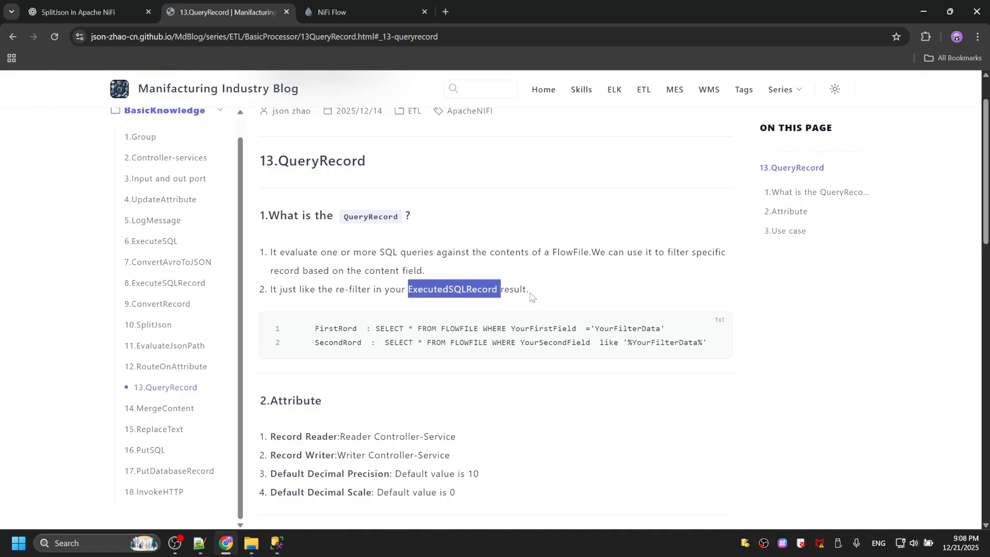
pyautogui.moveTo(529, 290); pyautogui.dragTo(272, 290)
pyautogui.click(437, 284)
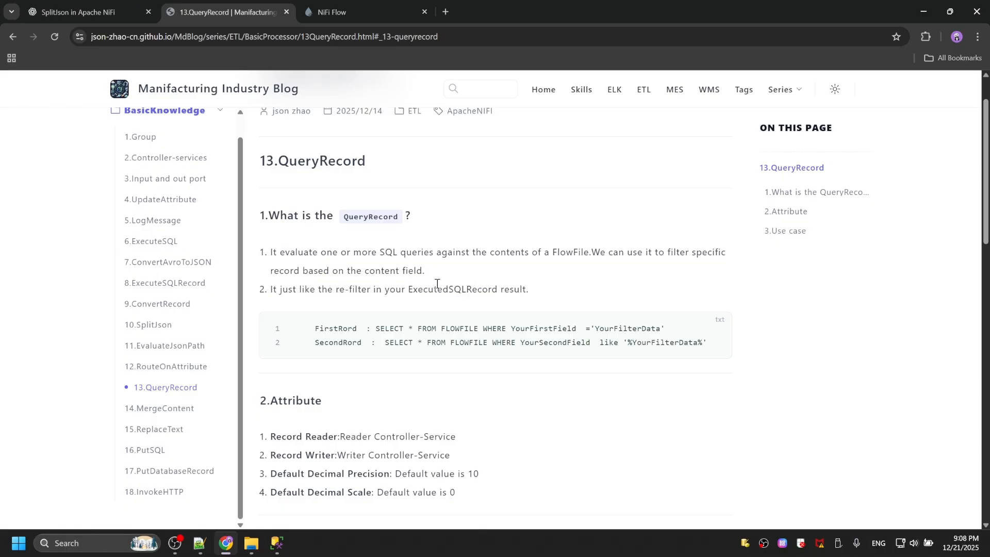
pyautogui.doubleClick(426, 291)
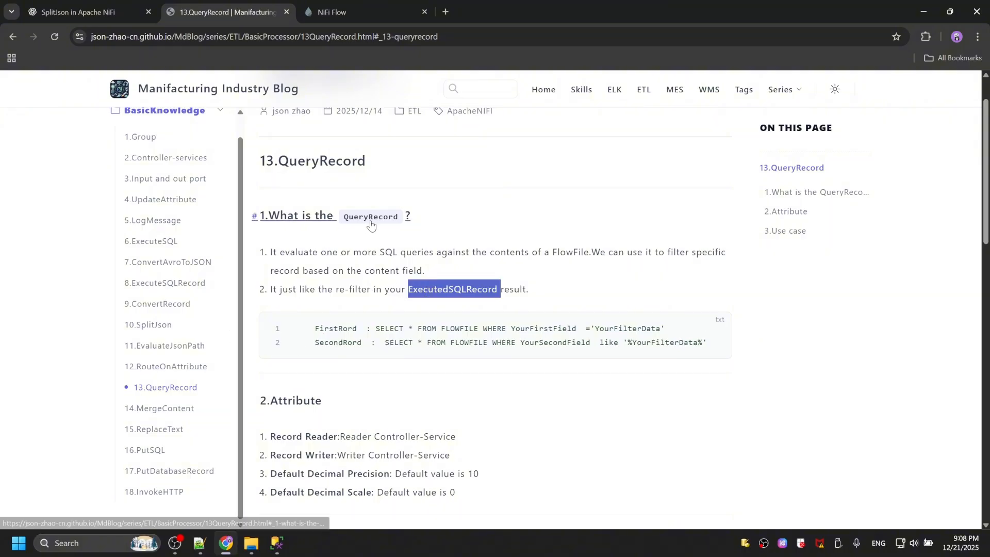
pyautogui.click(429, 225)
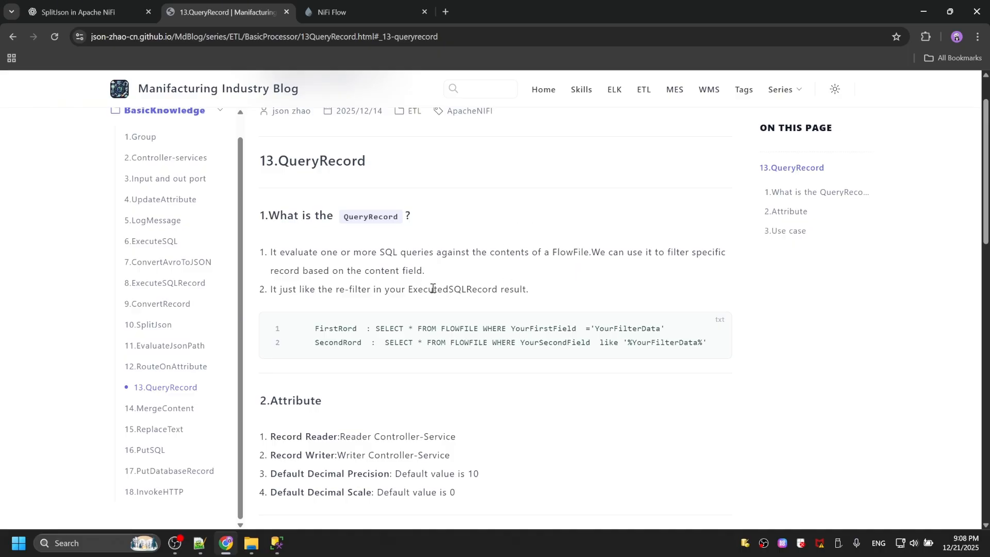
# Step: Return to the NiFi flow, examine the path from ExecuteSQLRecord through QueryRecord to both LogMessage processors, and refresh the canvas
pyautogui.click(357, 16)
pyautogui.scroll(3, 671, 242)
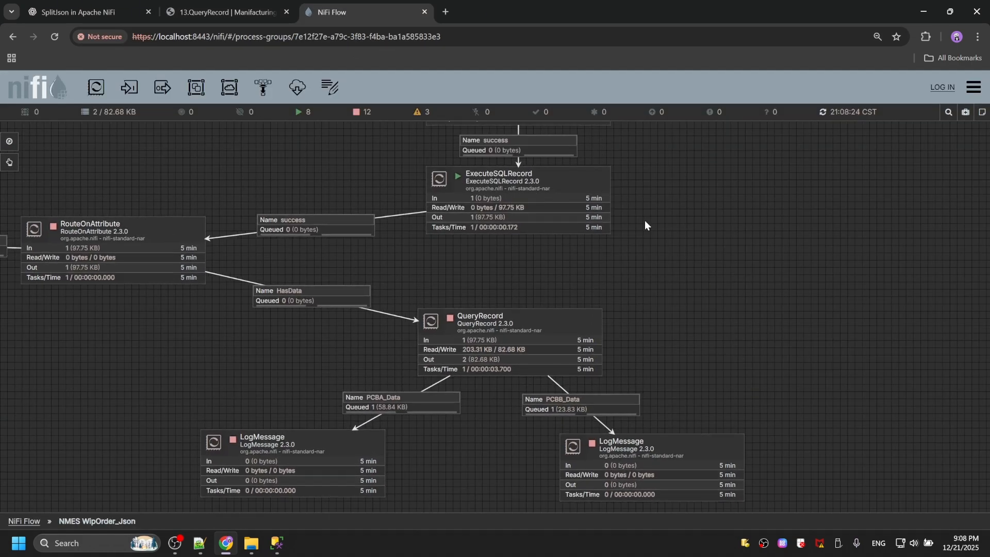
pyautogui.scroll(-3, 691, 284)
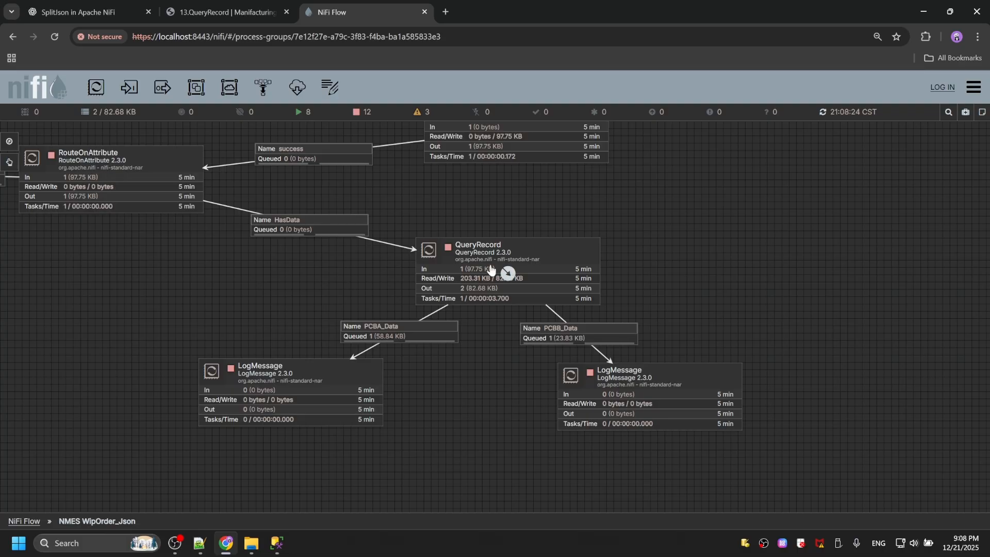
pyautogui.scroll(-1, 744, 261)
pyautogui.rightClick(752, 205)
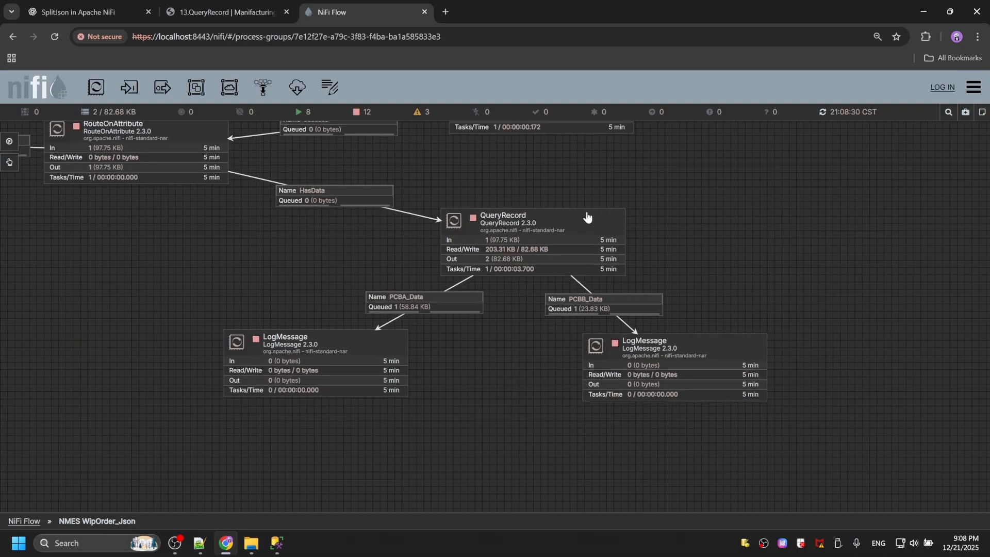
# Step: Switch to Notepad++ to review the Apache NIFI agenda, and return to the NiFi flow in the browser
pyautogui.click(220, 6)
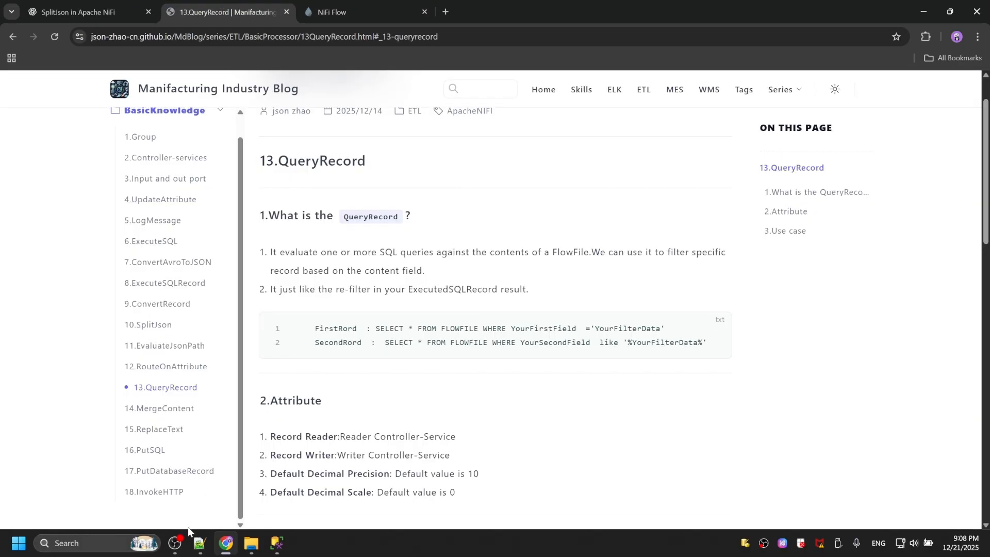
pyautogui.click(197, 545)
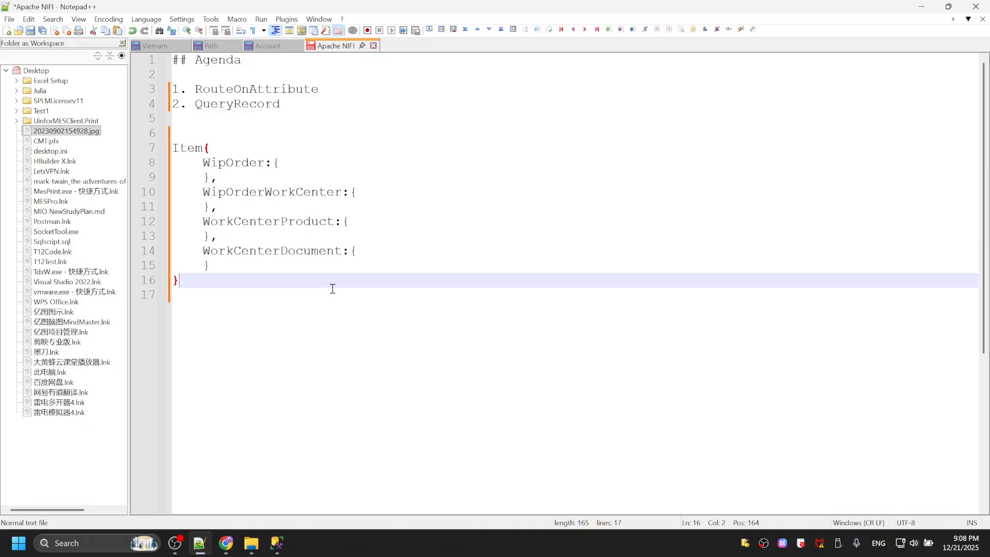
pyautogui.click(226, 543)
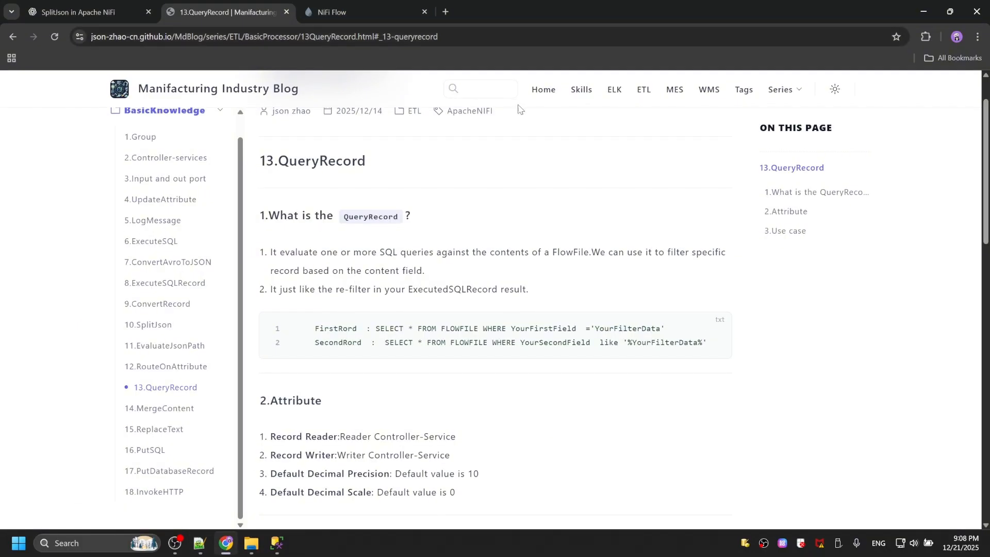
pyautogui.click(375, 4)
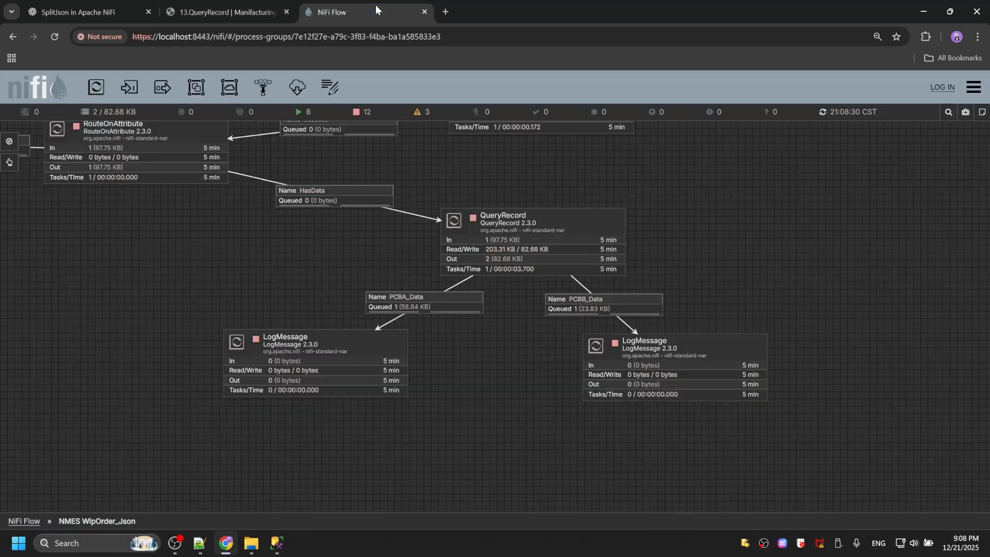
# Step: Skim the QueryRecord article's Attribute and Use case sections on the documentation blog and open the 17.PutDatabaseRecord article
pyautogui.click(196, 12)
pyautogui.scroll(-2, 170, 392)
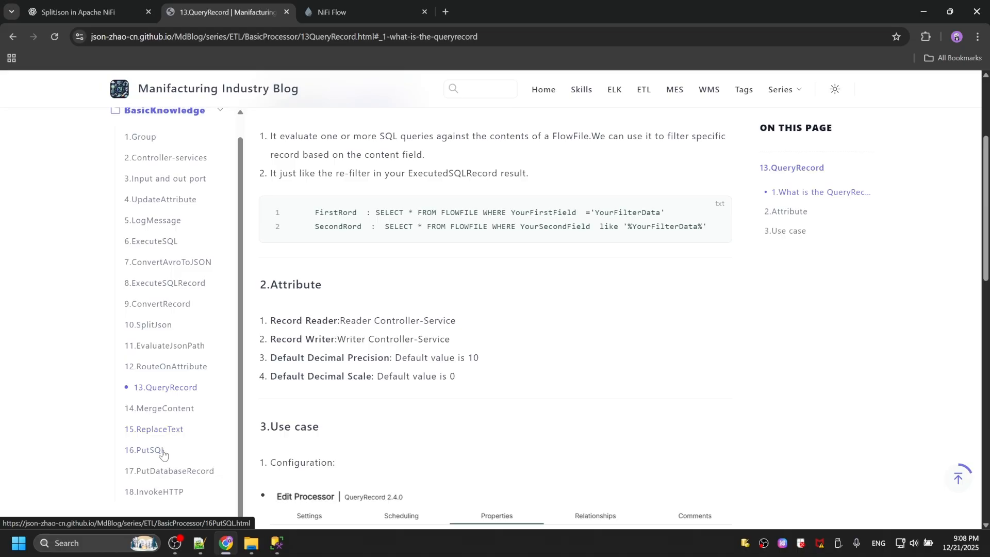
pyautogui.scroll(-2, 207, 426)
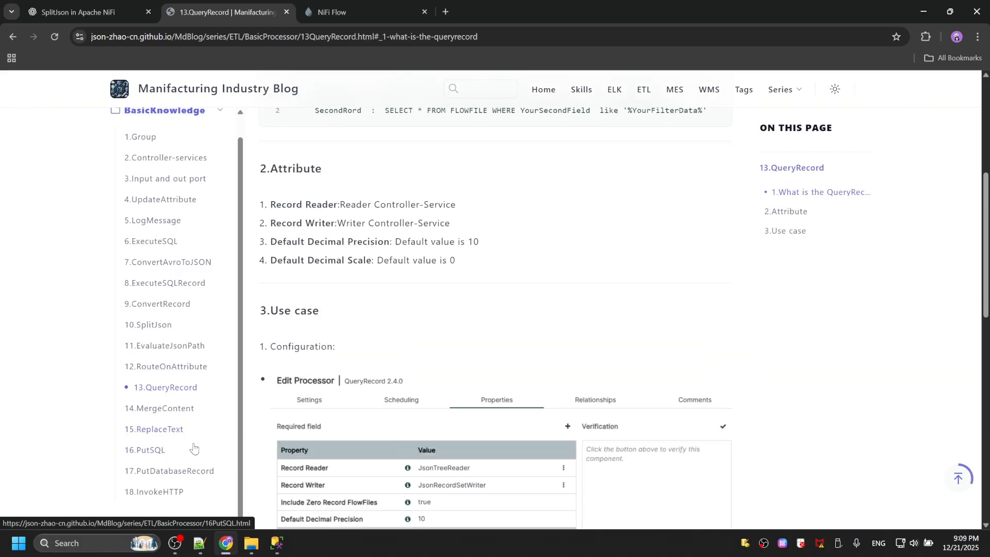
pyautogui.click(167, 473)
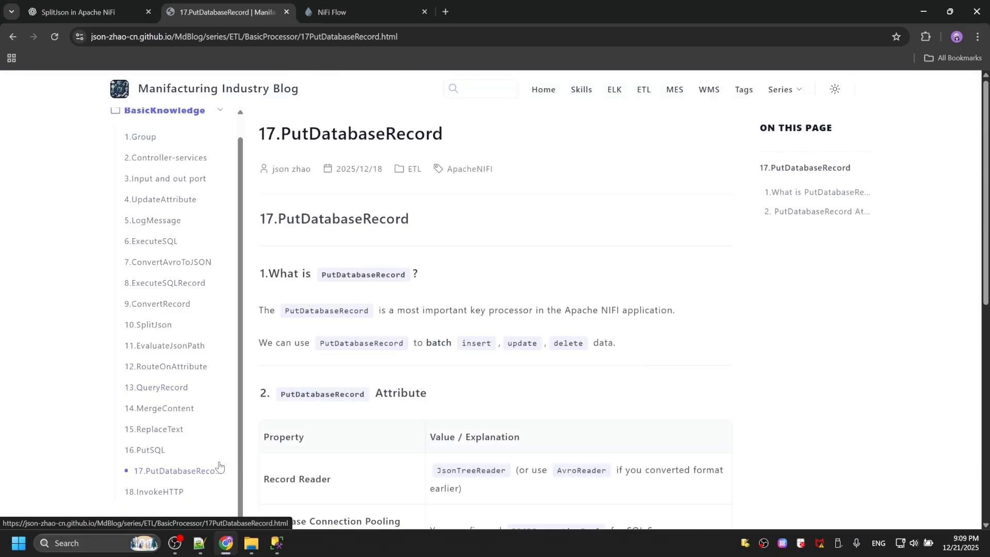